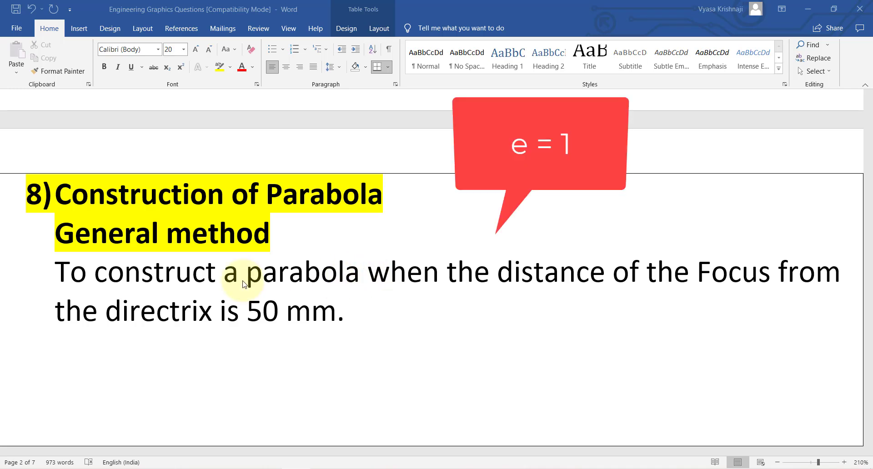
# Step: Switch to AutoCAD and set the drawing units' insertion scale to millimeters
pyautogui.moveTo(285, 467)
pyautogui.moveTo(236, 466)
pyautogui.click(238, 432)
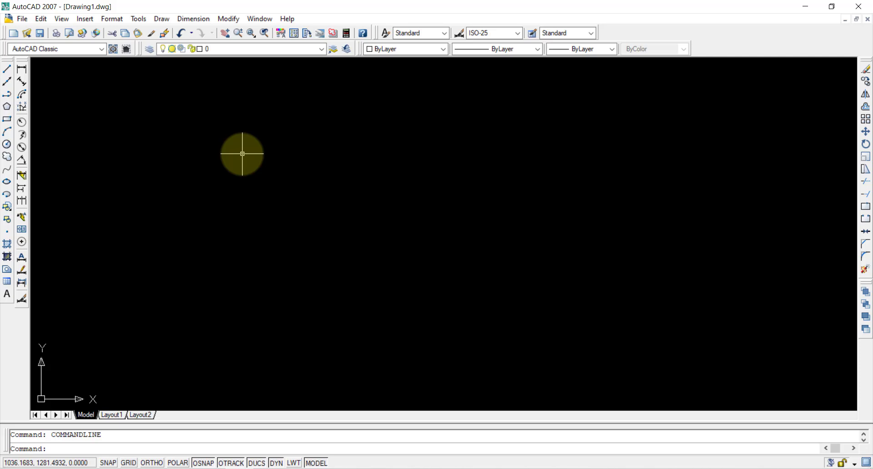
pyautogui.press('Return')
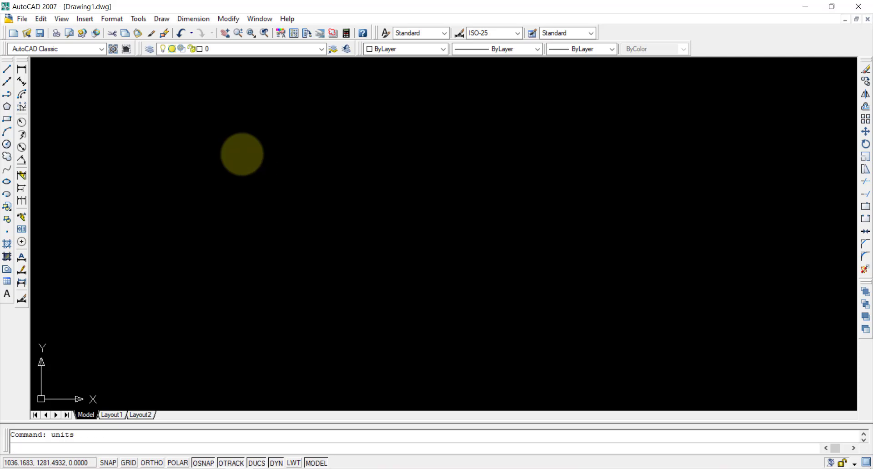
pyautogui.click(402, 264)
pyautogui.click(391, 296)
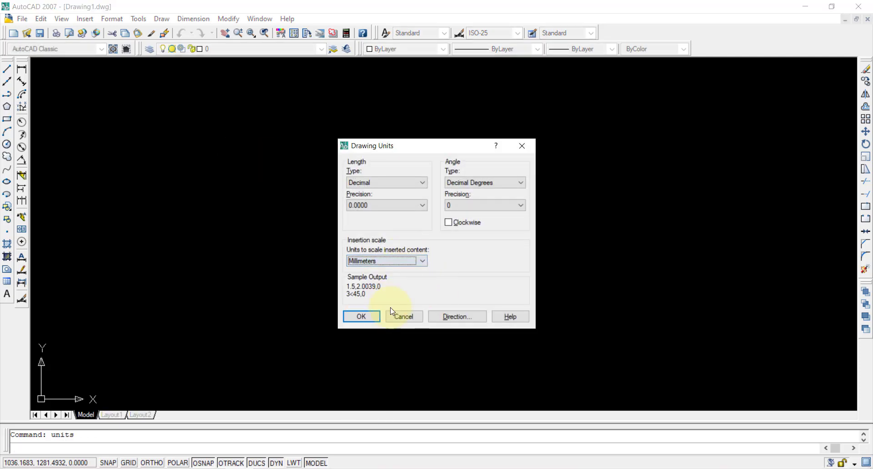
pyautogui.click(367, 319)
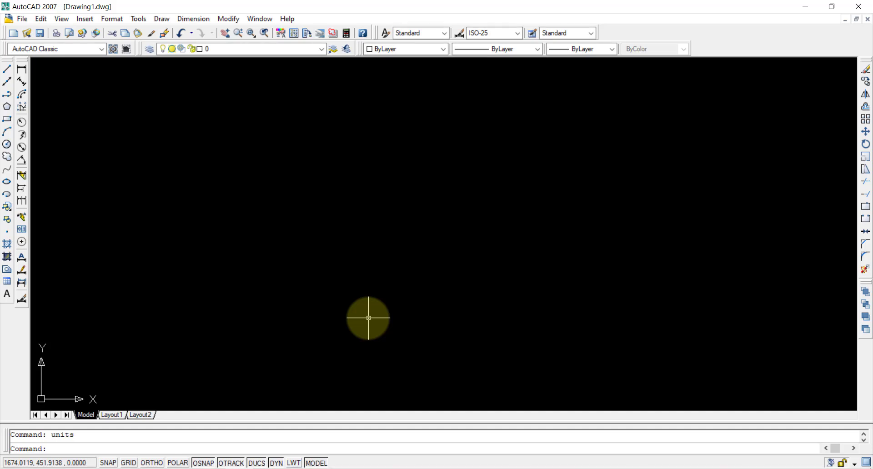
# Step: Set the model space limits from 0,0 to 500,500 and apply Zoom All
pyautogui.write('limits')
pyautogui.press('Return')
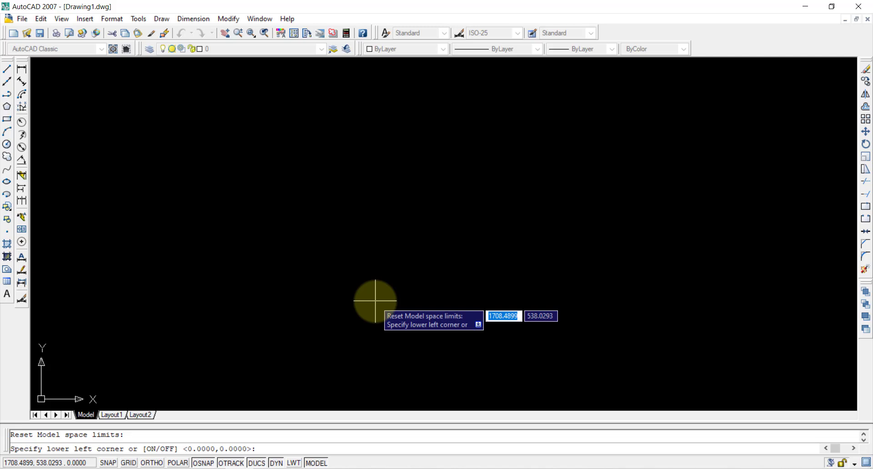
pyautogui.write('0,0')
pyautogui.press('Return')
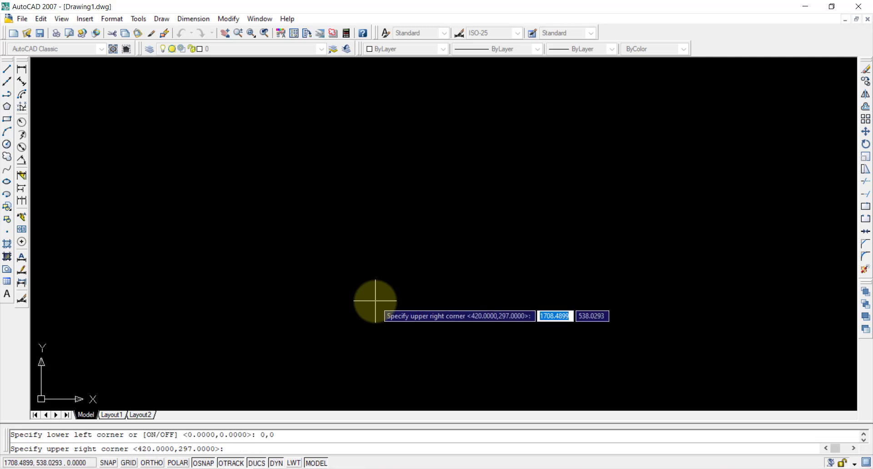
pyautogui.write('500')
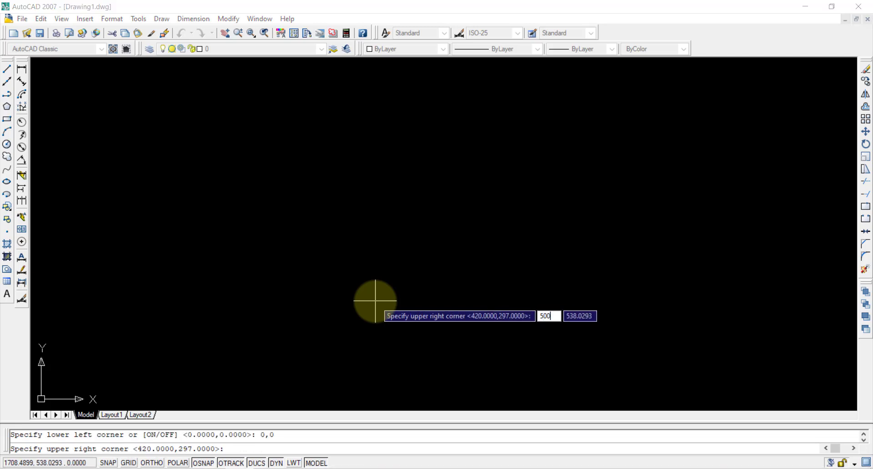
pyautogui.write(',500')
pyautogui.press('Return')
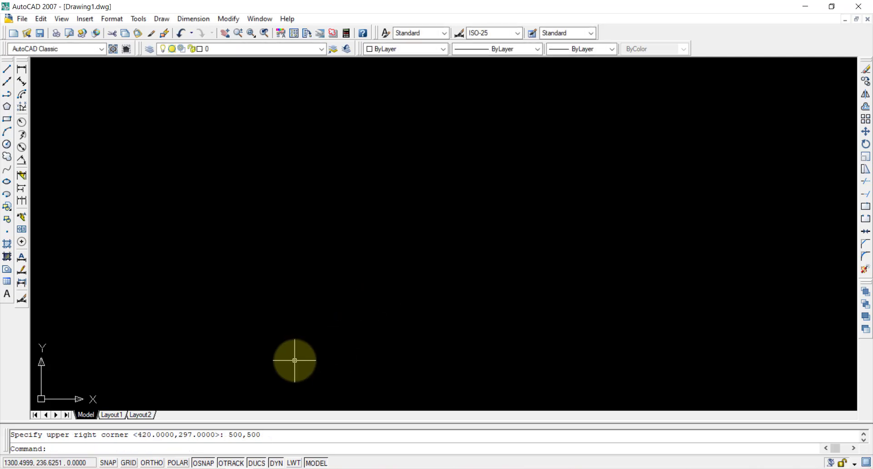
pyautogui.write('z')
pyautogui.press('Return')
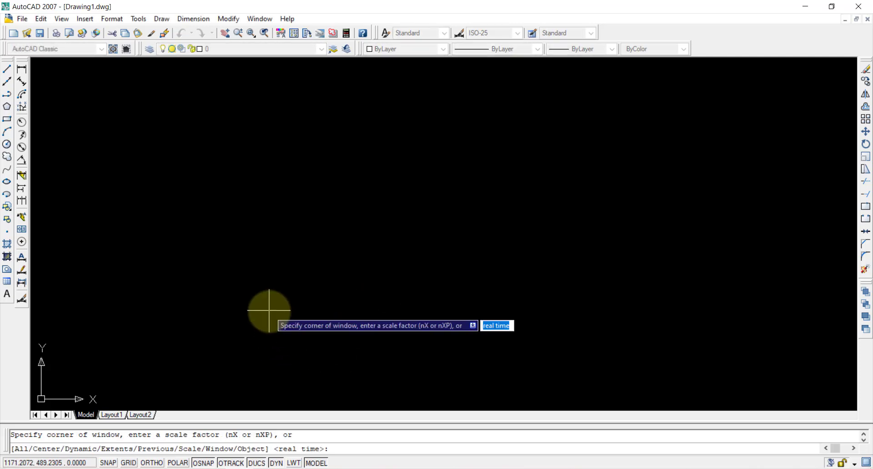
pyautogui.write('a')
pyautogui.press('Return')
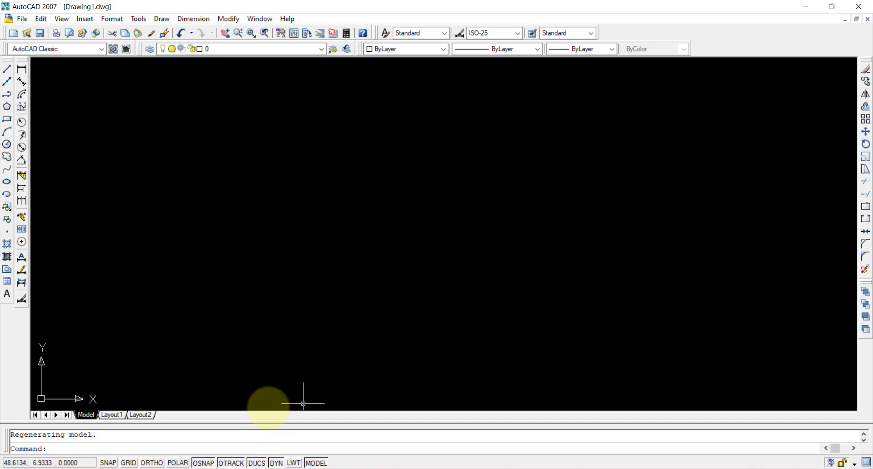
# Step: Draw a vertical line 100 mm long as the directrix, with Ortho mode on
pyautogui.click(8, 69)
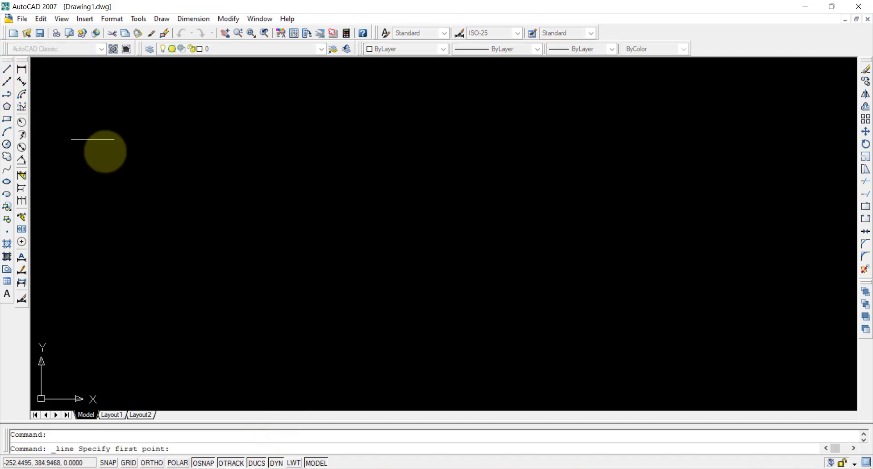
pyautogui.click(251, 139)
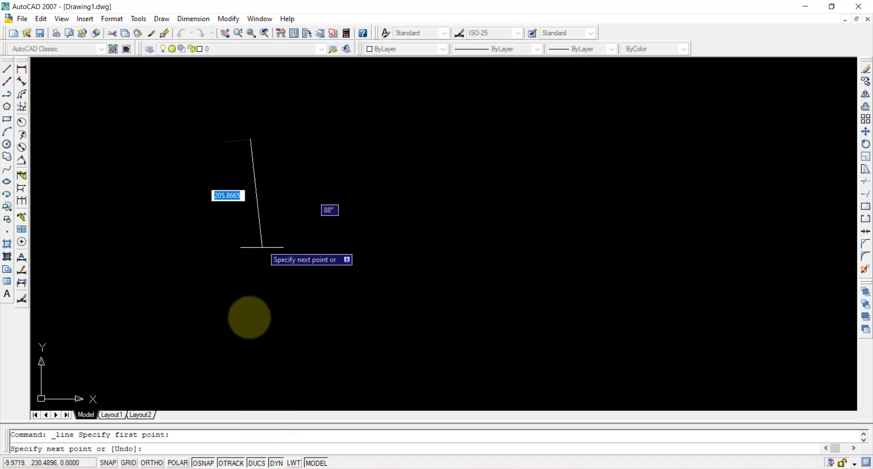
pyautogui.press('F8')
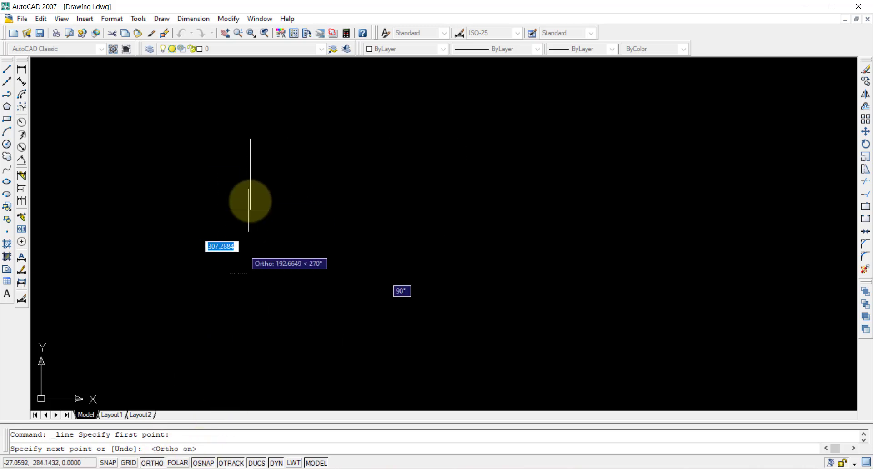
pyautogui.write('100')
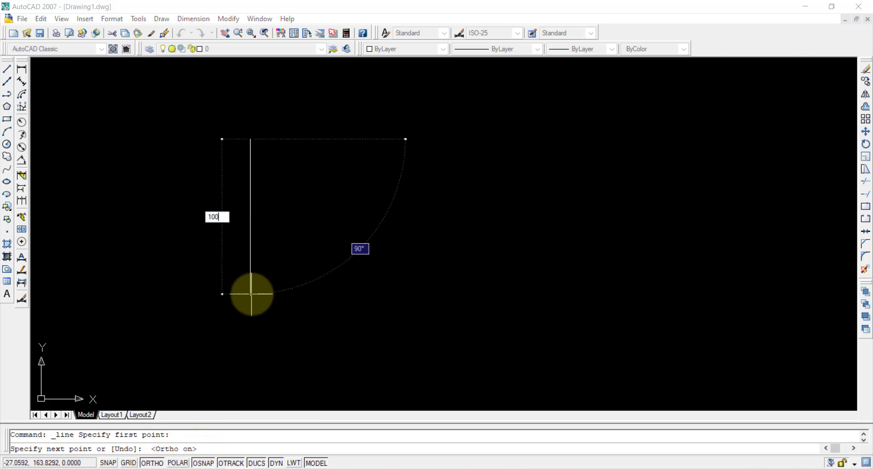
pyautogui.press('Return')
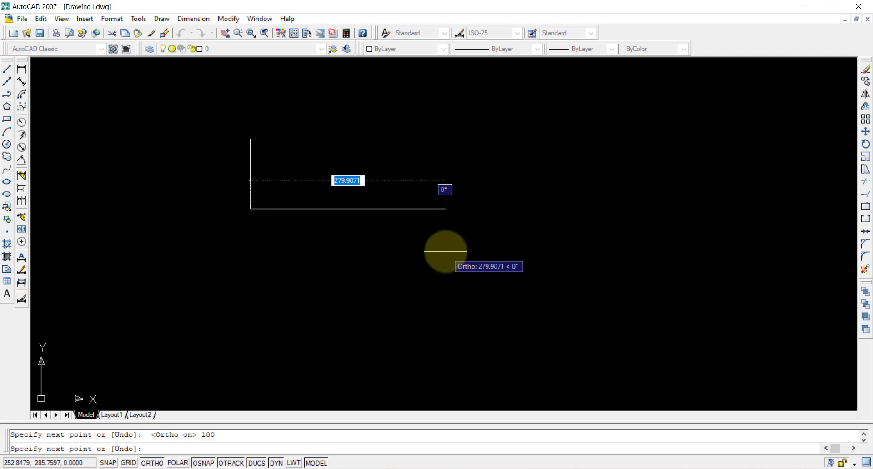
pyautogui.press('Escape')
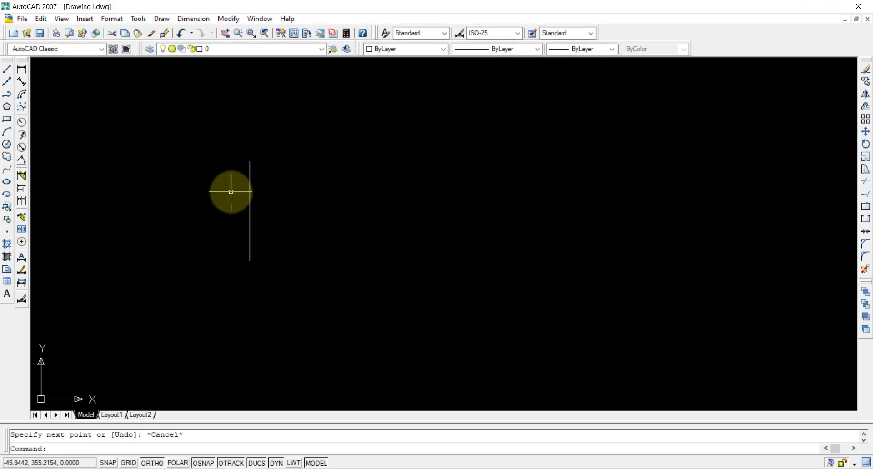
# Step: Draw a horizontal axis line 50 mm long to the right from the midpoint of the vertical line
pyautogui.scroll(3, 231, 191)
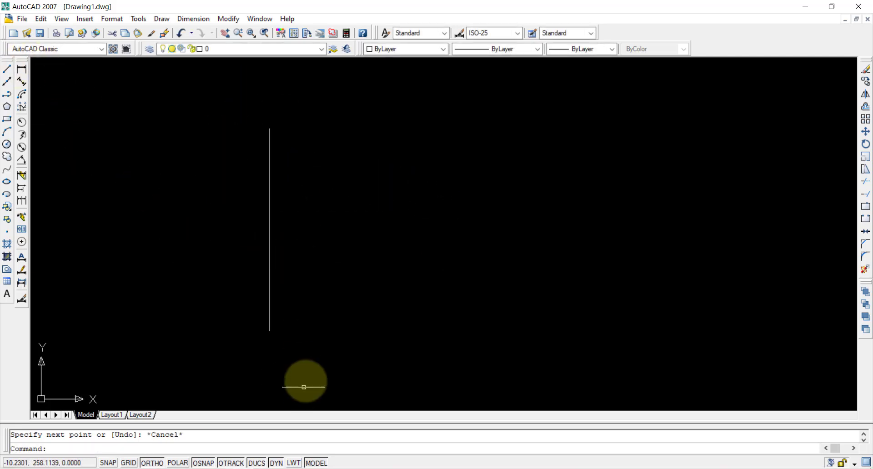
pyautogui.click(7, 68)
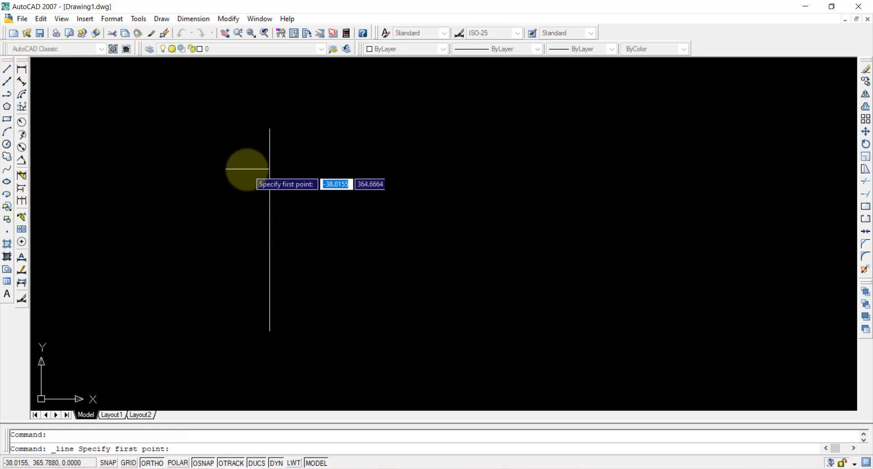
pyautogui.click(270, 230)
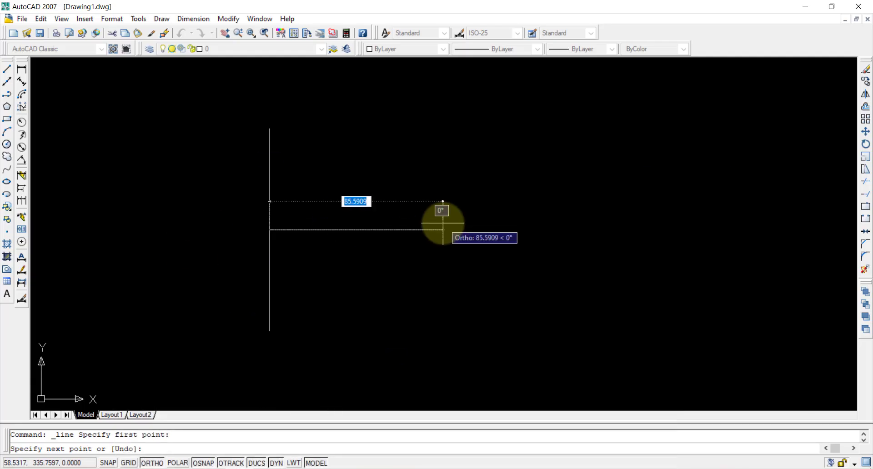
pyautogui.write('50')
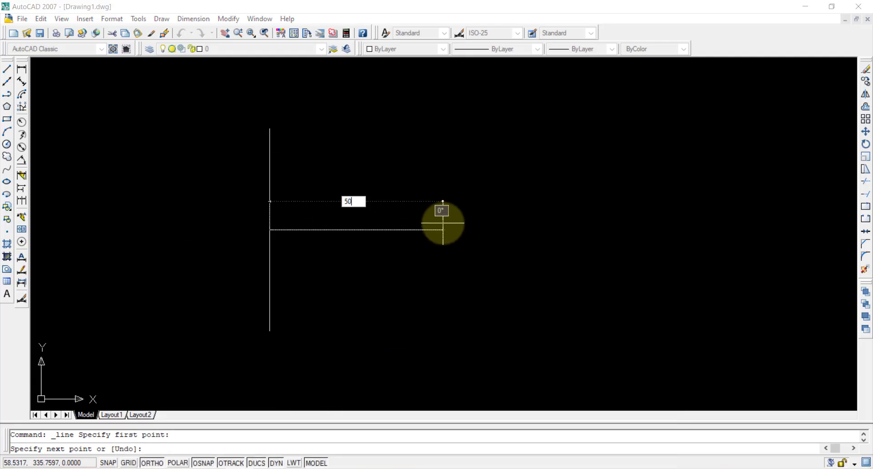
pyautogui.press('Return')
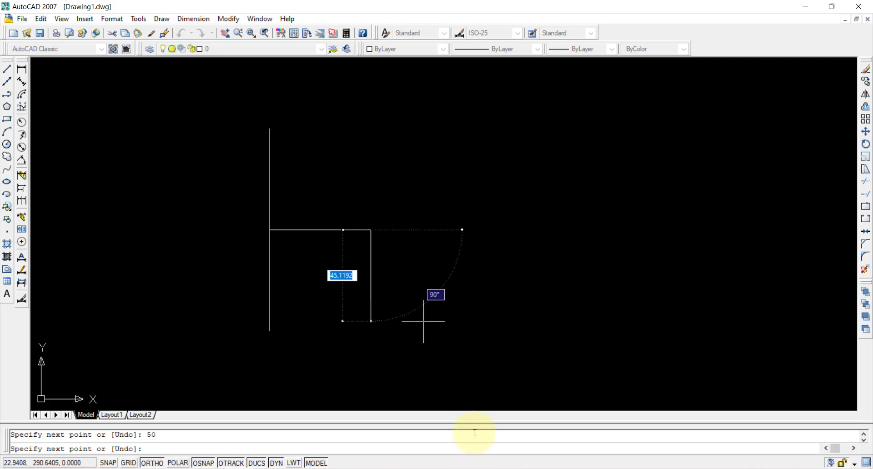
pyautogui.press('Escape')
# Step: Add the multiline text label F below the right end of the axis line, in Viner Hand ITC with height 5
pyautogui.press('Return')
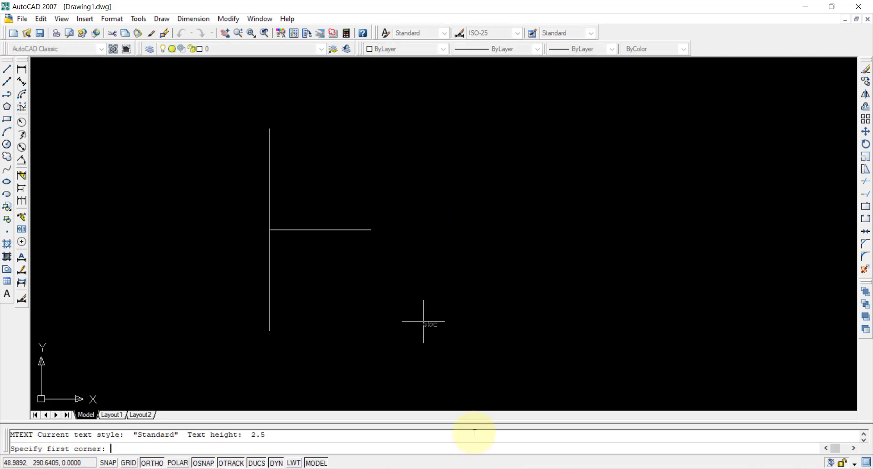
pyautogui.click(366, 250)
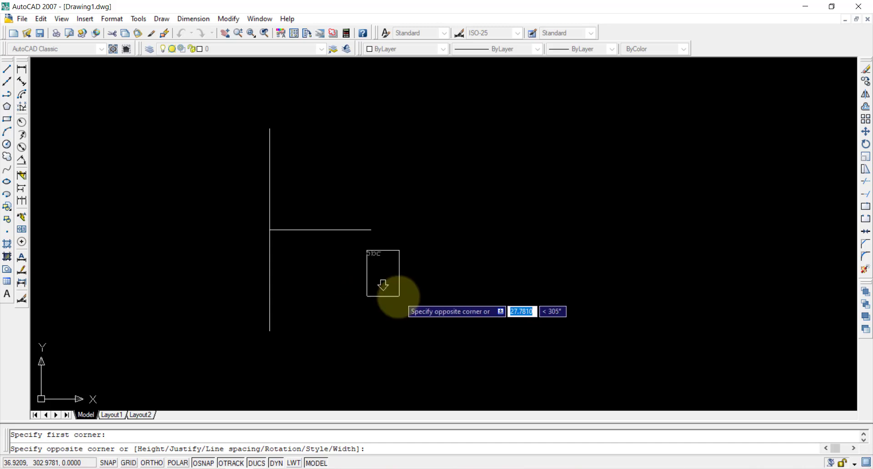
pyautogui.click(399, 297)
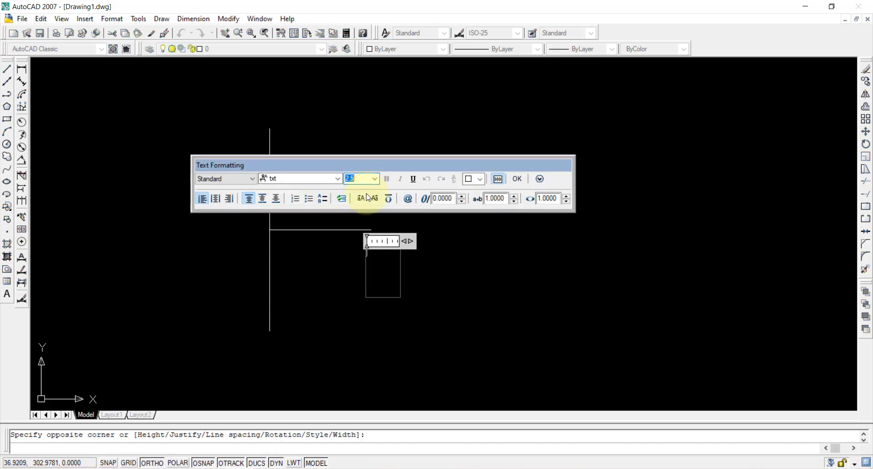
pyautogui.click(289, 175)
pyautogui.scroll(-2, 291, 210)
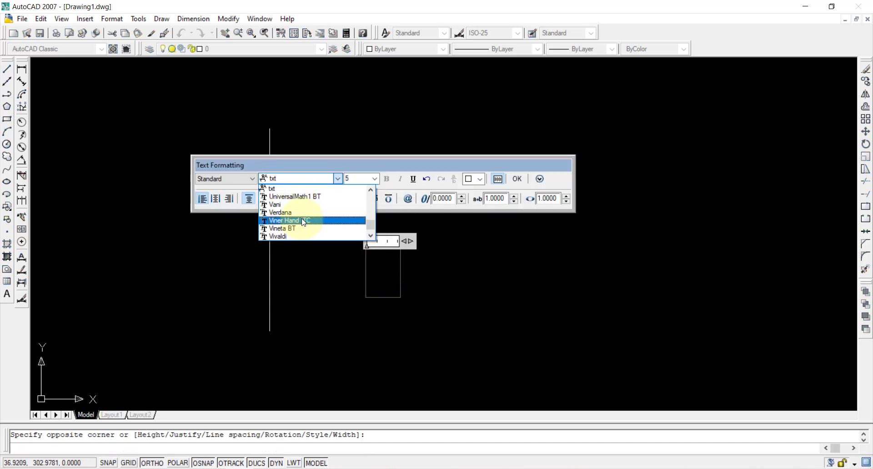
pyautogui.click(292, 220)
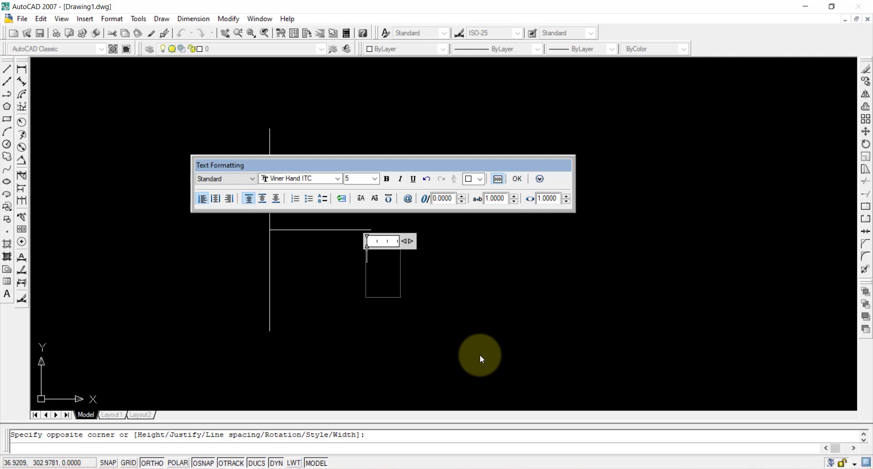
pyautogui.write('F')
pyautogui.click(337, 178)
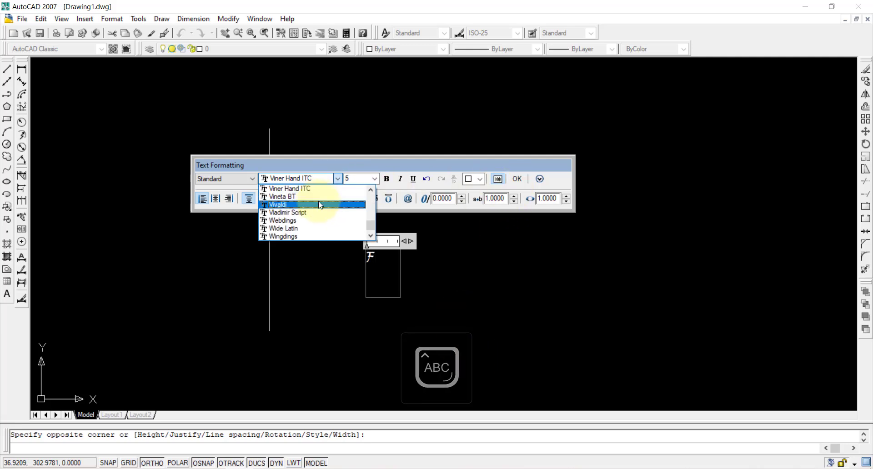
pyautogui.click(355, 255)
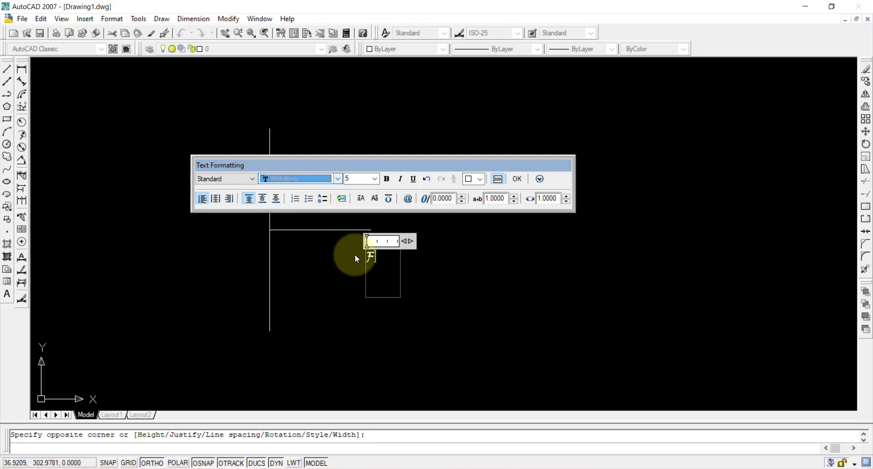
pyautogui.moveTo(392, 264); pyautogui.dragTo(356, 259)
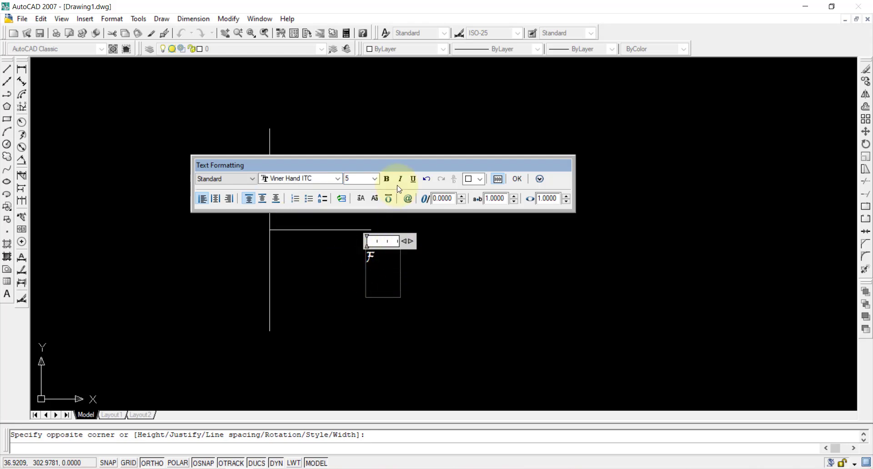
pyautogui.moveTo(380, 268); pyautogui.dragTo(369, 226)
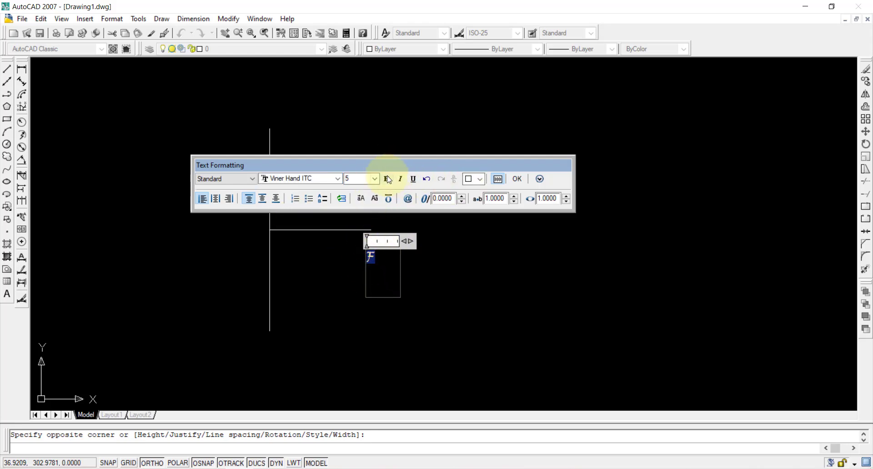
pyautogui.click(517, 180)
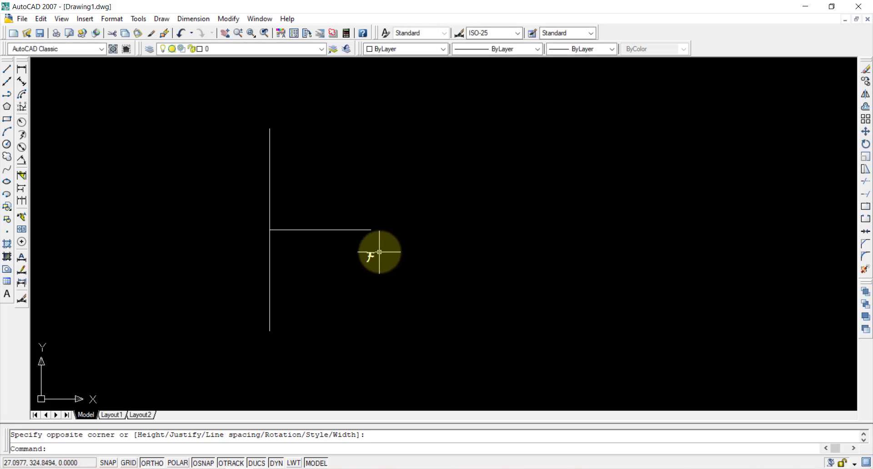
# Step: Place a point at the right end of the axis line and set the point style to a circle with an X through it
pyautogui.write('po')
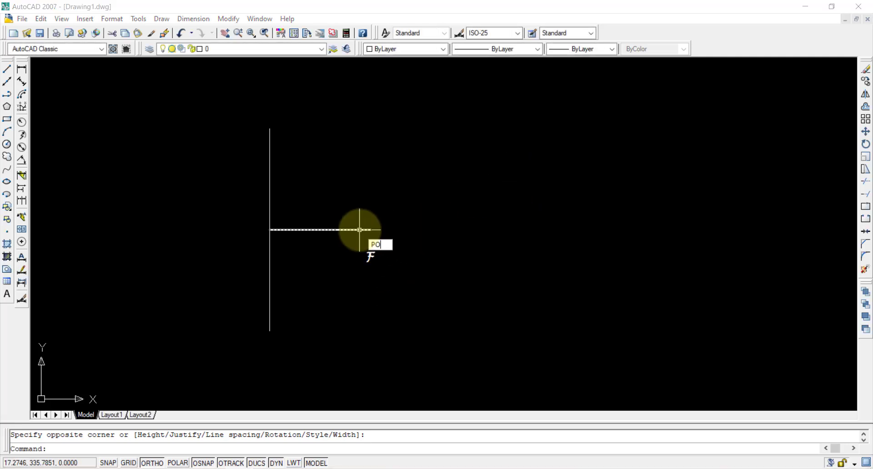
pyautogui.press('Return')
pyautogui.click(362, 229)
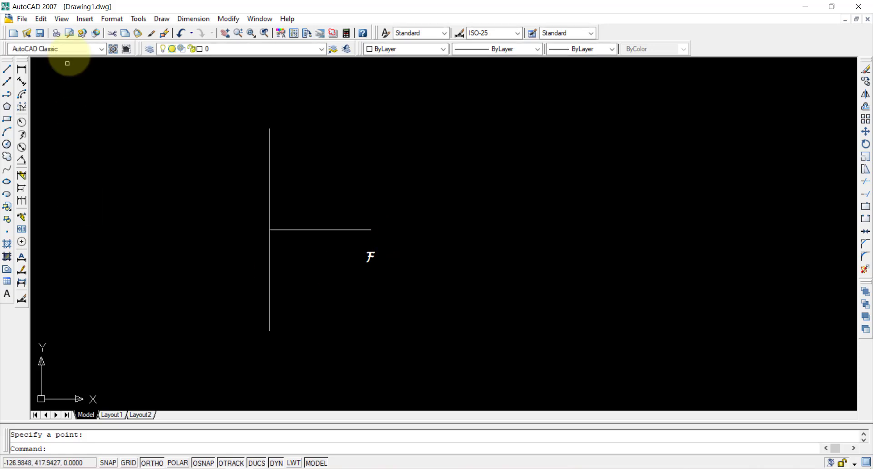
pyautogui.click(111, 19)
pyautogui.click(143, 145)
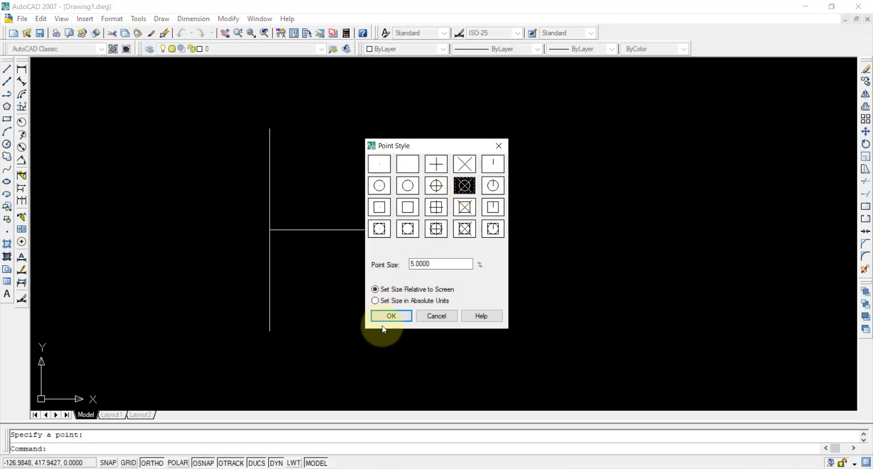
pyautogui.click(392, 316)
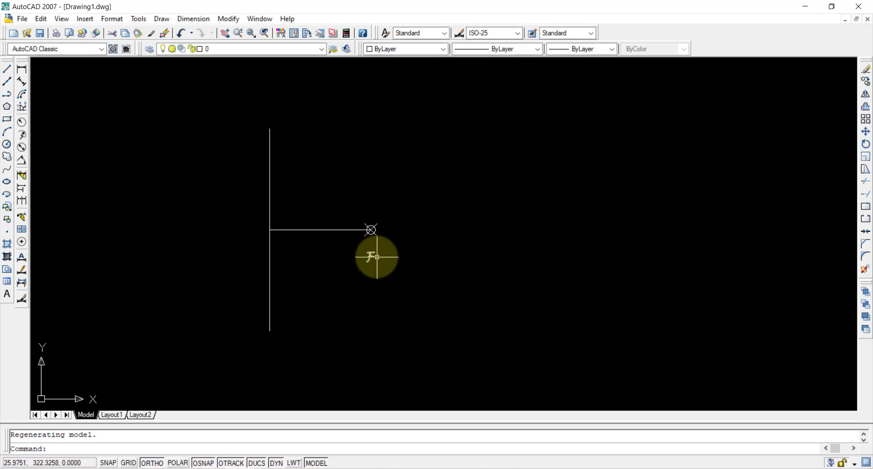
# Step: Copy the F label to just below the axis line's left end at the directrix and change its text to C
pyautogui.click(371, 255)
pyautogui.click(370, 256)
pyautogui.hotkey('ctrl', 'v')
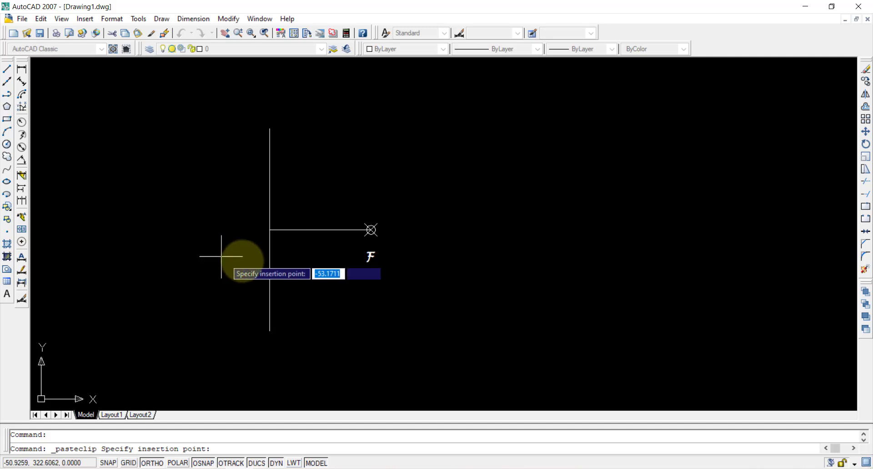
pyautogui.click(255, 244)
pyautogui.doubleClick(287, 245)
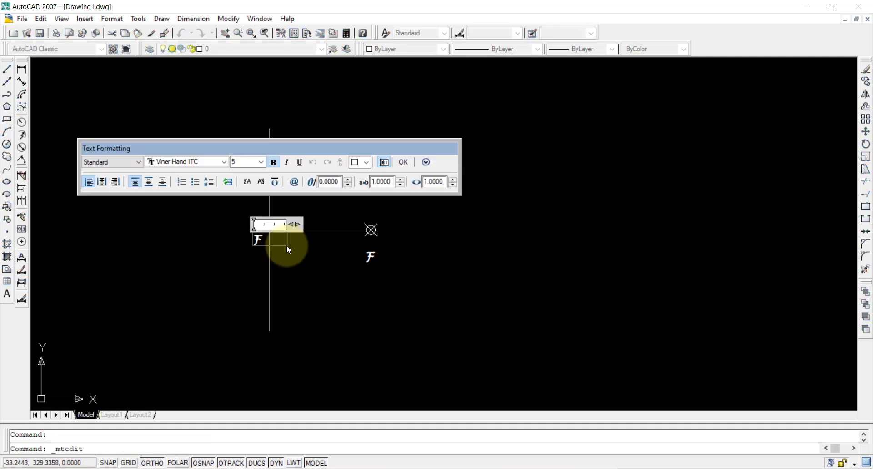
pyautogui.write('C')
pyautogui.click(274, 290)
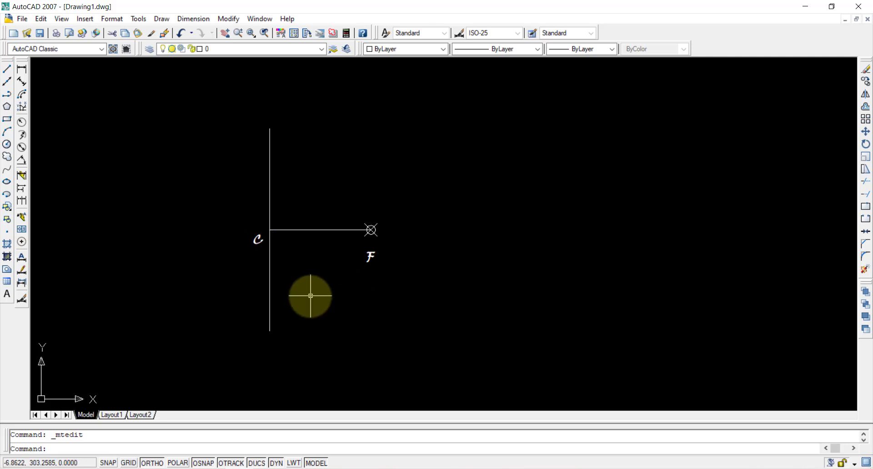
# Step: Place a point at the midpoint of the horizontal axis line between C and F
pyautogui.moveTo(310, 295); pyautogui.dragTo(297, 318, button='middle')
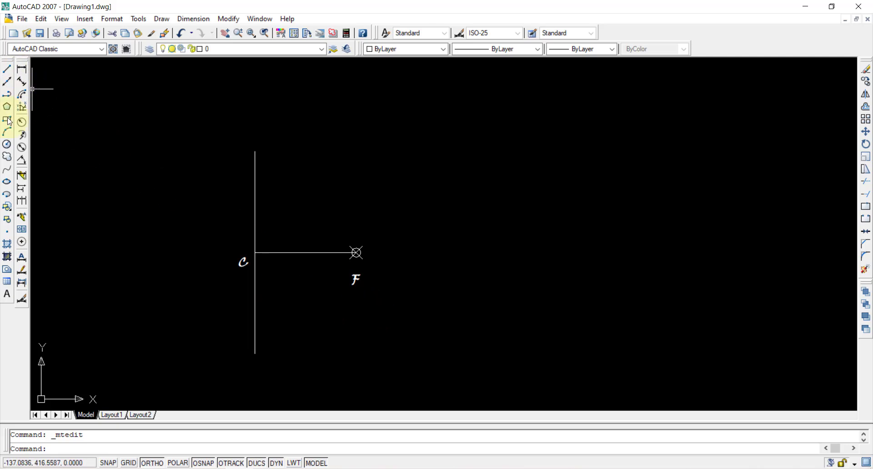
pyautogui.write('po')
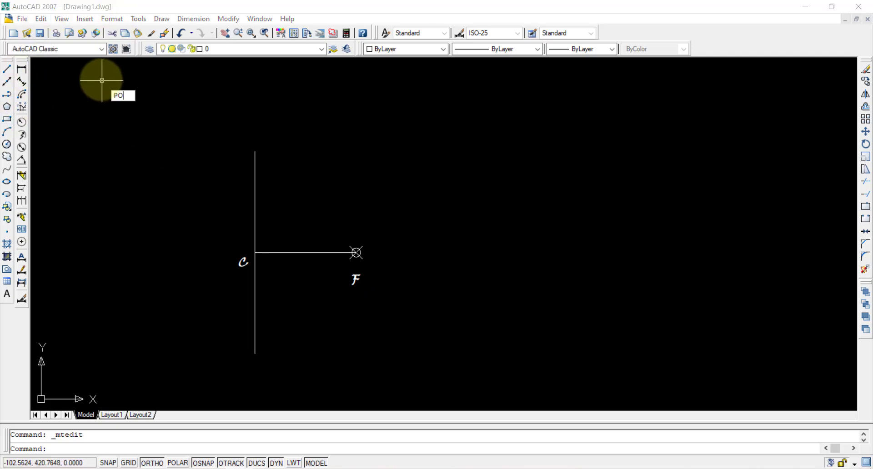
pyautogui.press('Return')
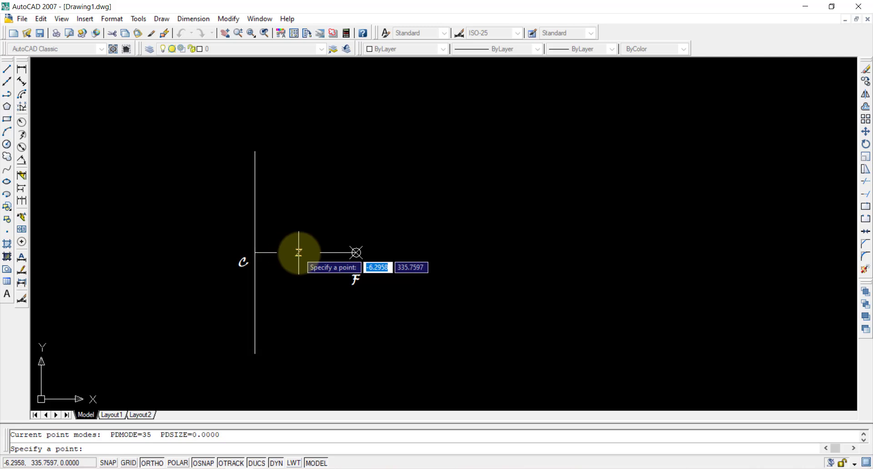
pyautogui.click(306, 253)
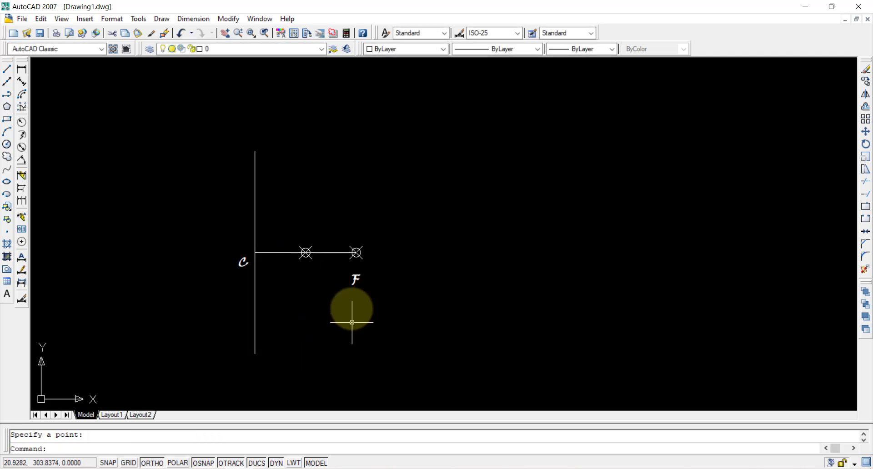
# Step: Copy the F label to below the midpoint of the axis line and change its text to V
pyautogui.click(354, 281)
pyautogui.hotkey('ctrl', 'v')
pyautogui.click(303, 286)
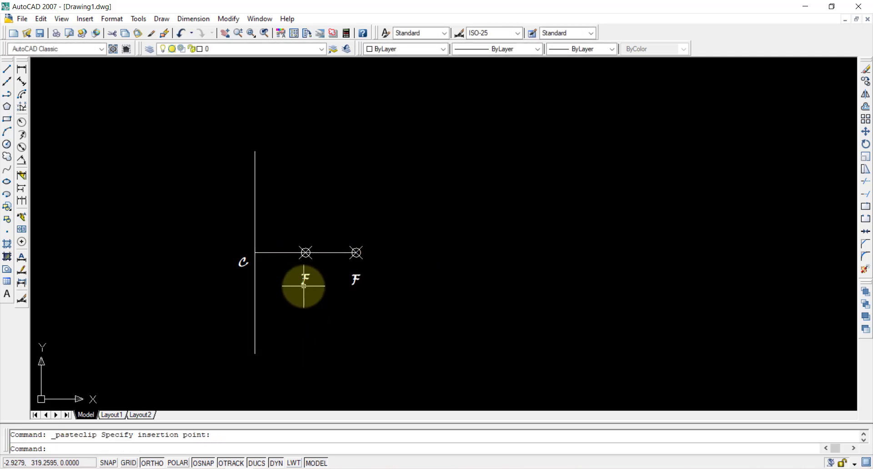
pyautogui.doubleClick(304, 281)
pyautogui.press('BackSpace')
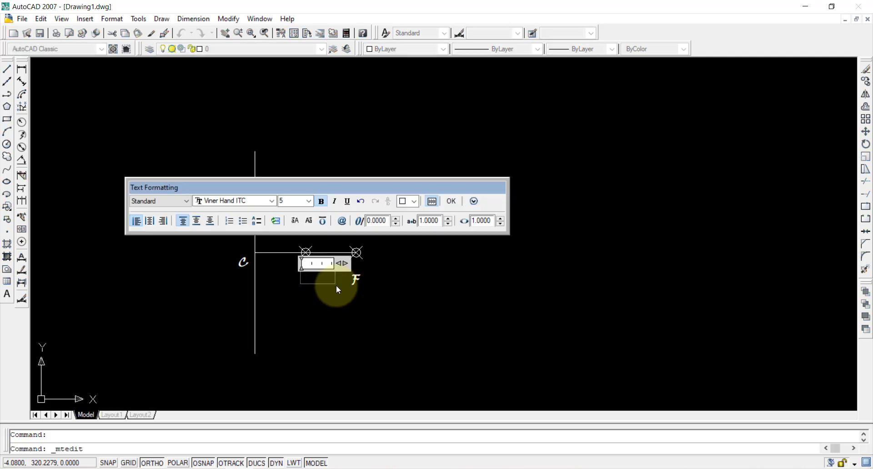
pyautogui.write('V')
pyautogui.click(356, 289)
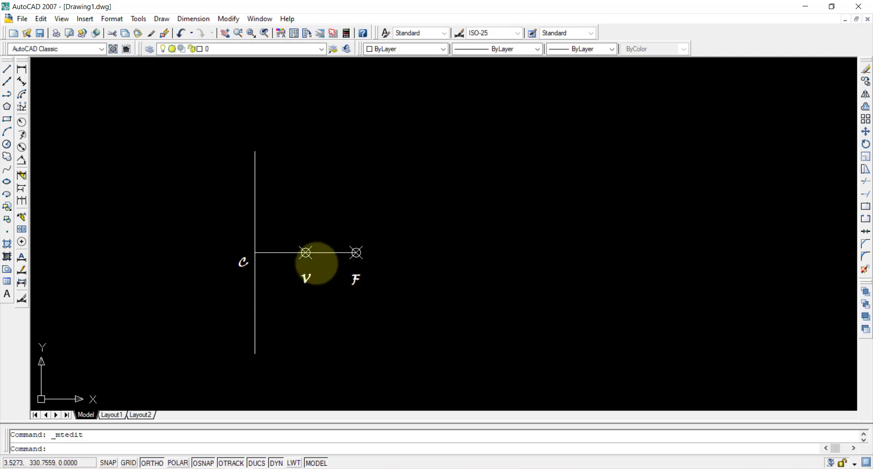
# Step: Draw a line along the axis from point V to point F
pyautogui.click(7, 69)
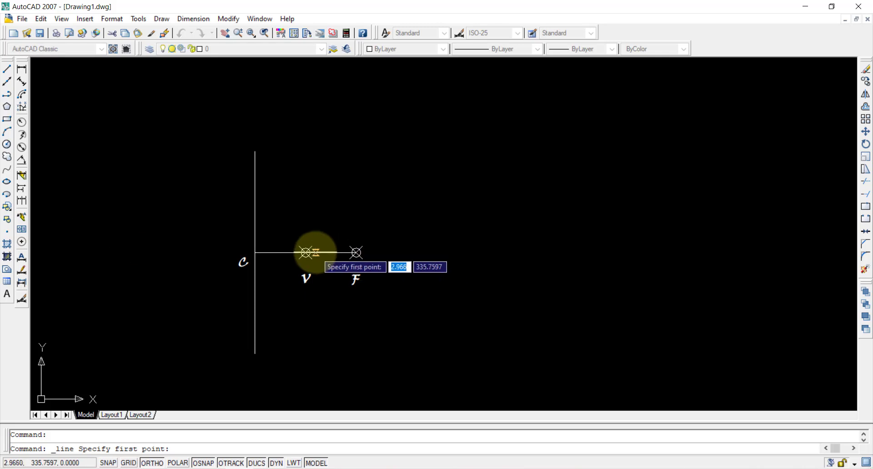
pyautogui.click(305, 252)
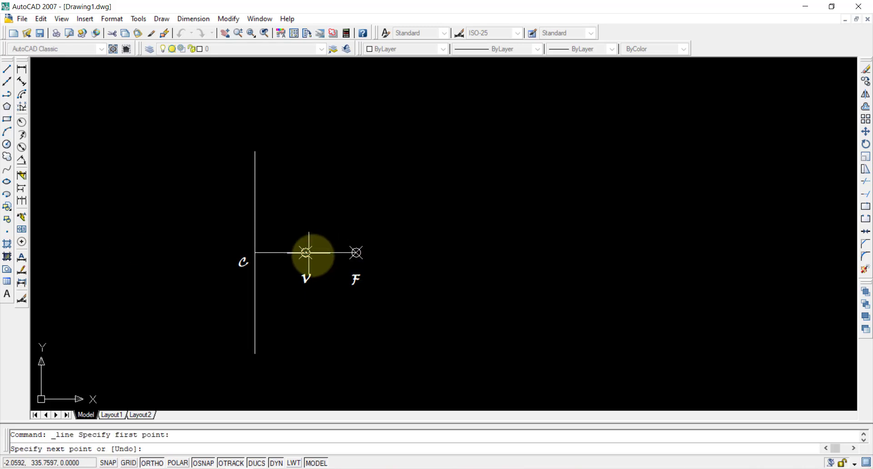
pyautogui.click(356, 253)
pyautogui.press('Return')
# Step: Rotate the line between V and F by 90 degrees about point V
pyautogui.click(345, 253)
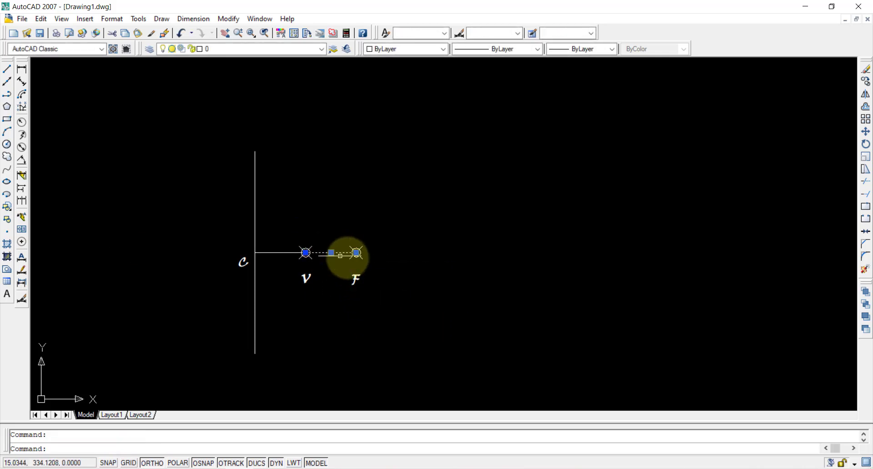
pyautogui.click(866, 142)
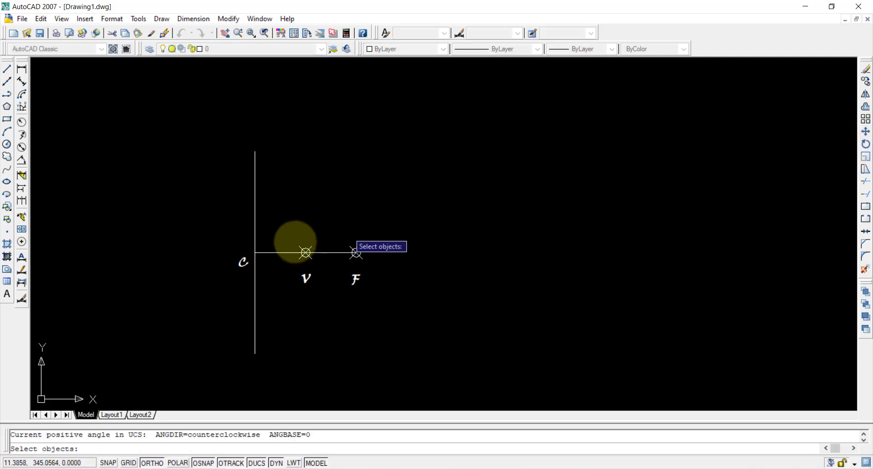
pyautogui.click(325, 253)
pyautogui.press('Return')
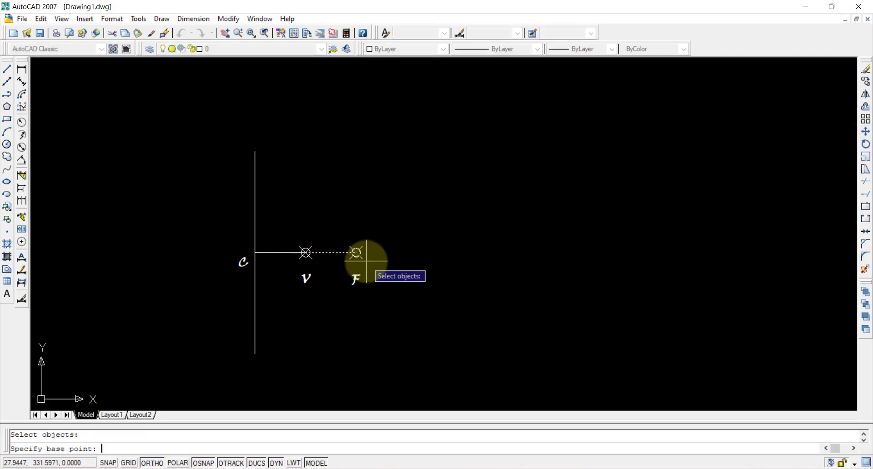
pyautogui.click(304, 252)
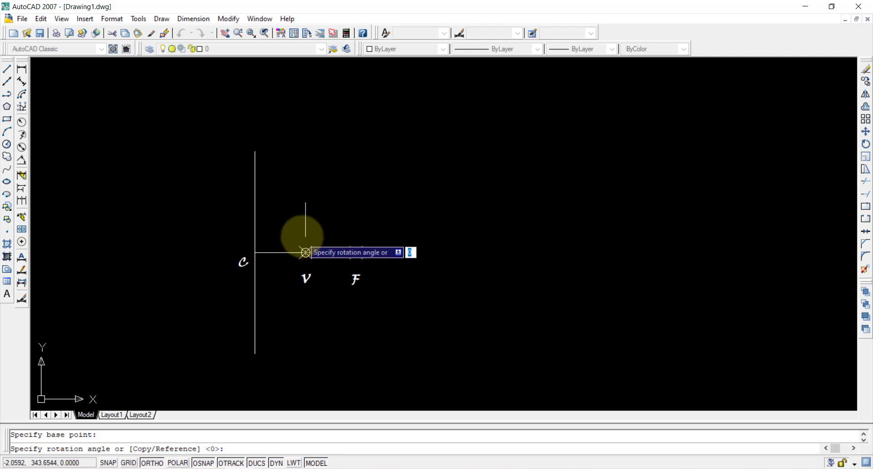
pyautogui.write('90')
pyautogui.press('Return')
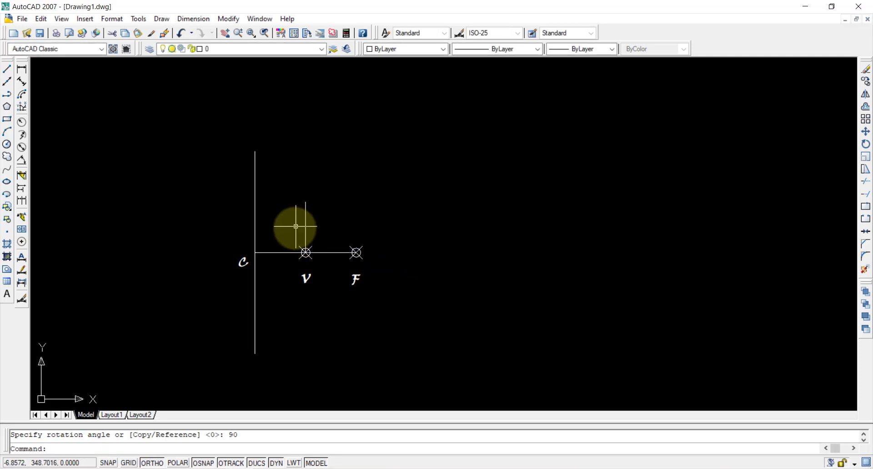
# Step: Draw an inclined line from C on the directrix to the upper end of the vertical line above V
pyautogui.scroll(-2, 453, 207)
pyautogui.moveTo(454, 206)
pyautogui.mouseDown(button='middle')
pyautogui.moveTo(426, 268)
pyautogui.moveTo(410, 261)
pyautogui.mouseUp(button='middle')
pyautogui.click(7, 69)
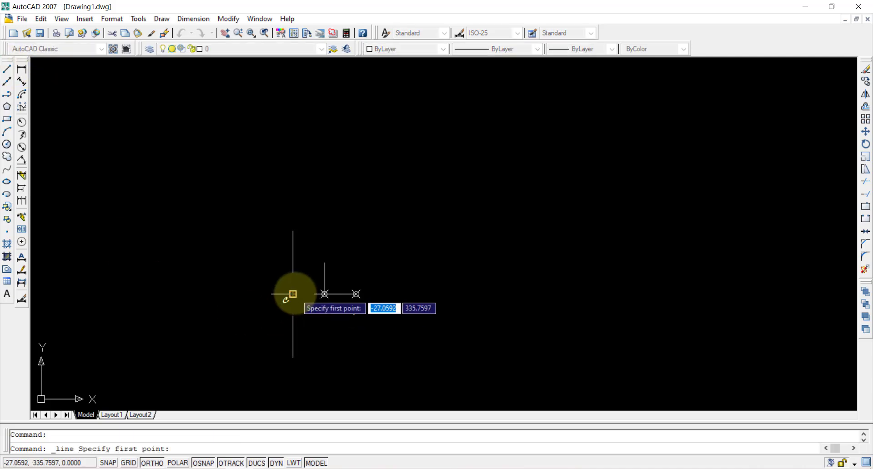
pyautogui.click(293, 293)
pyautogui.click(324, 263)
pyautogui.press('Return')
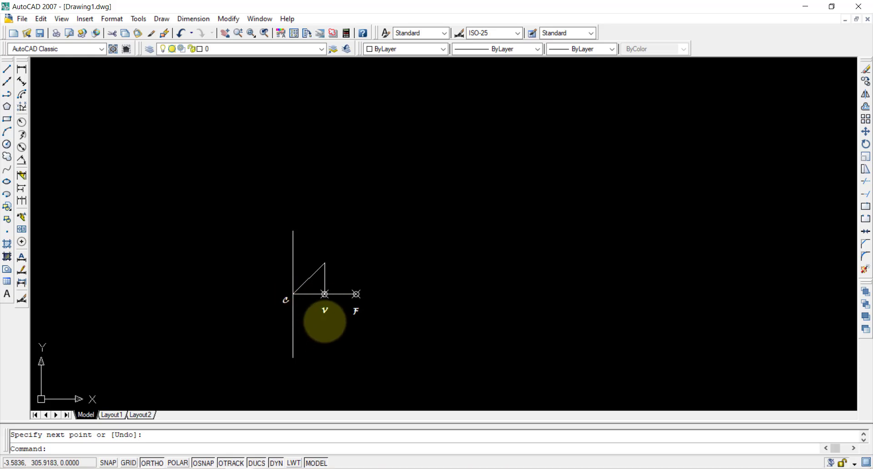
# Step: Copy the V label to the triangle's apex above V and change its text to X
pyautogui.keyDown('ctrl'); pyautogui.moveTo(324, 313); pyautogui.dragTo(317, 259); pyautogui.keyUp('ctrl')
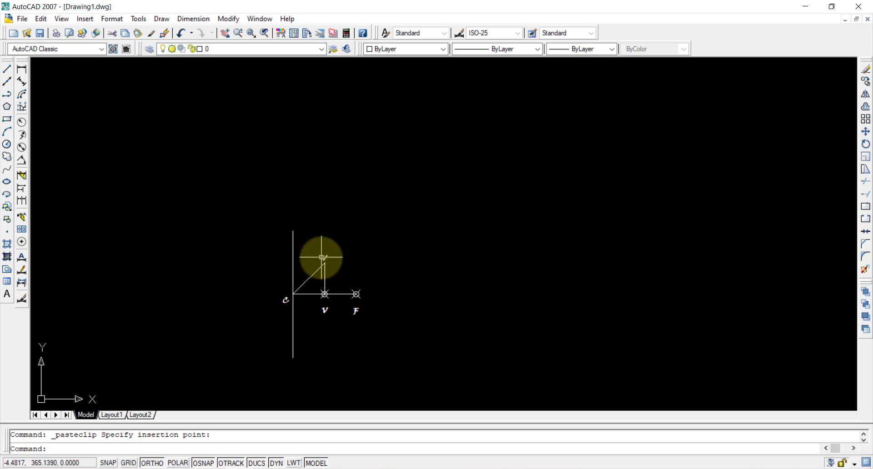
pyautogui.doubleClick(322, 257)
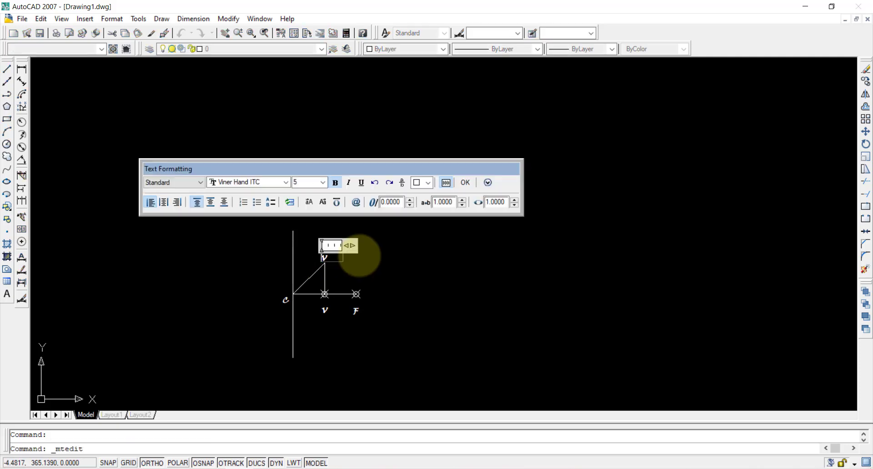
pyautogui.click(388, 334)
# Step: Add an angular dimension between the inclined line CX and the horizontal axis at C
pyautogui.scroll(3, 328, 309)
pyautogui.moveTo(302, 306); pyautogui.dragTo(364, 304, button='middle')
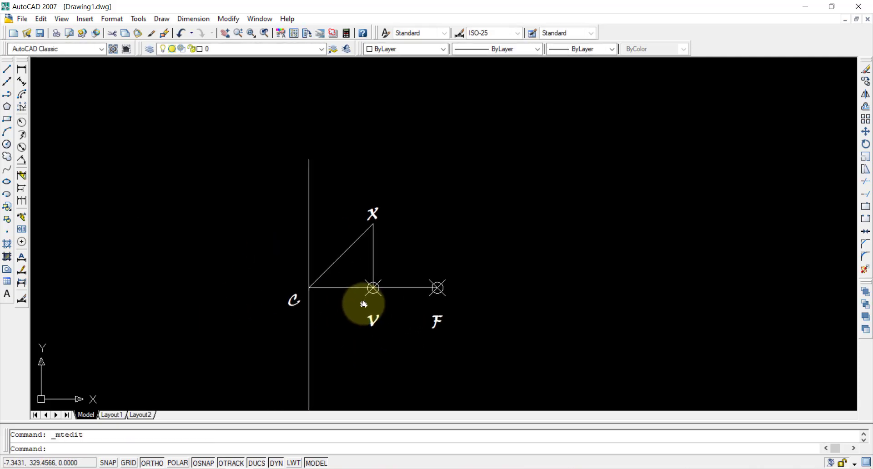
pyautogui.scroll(2, 364, 304)
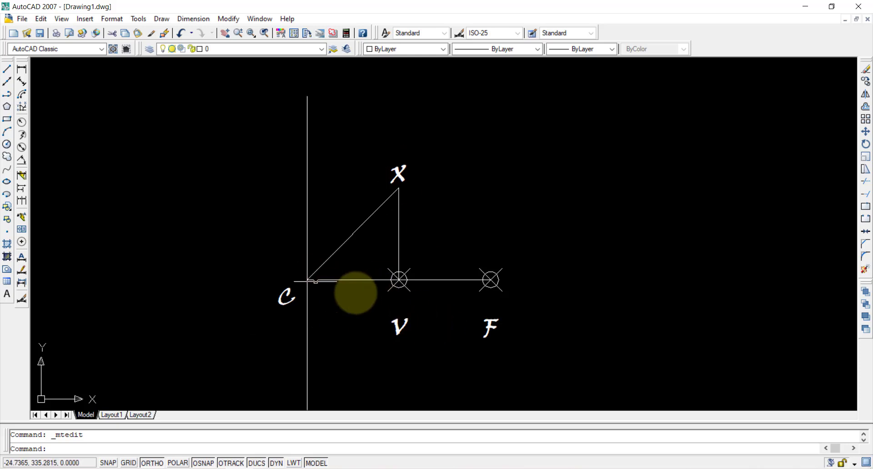
pyautogui.click(327, 259)
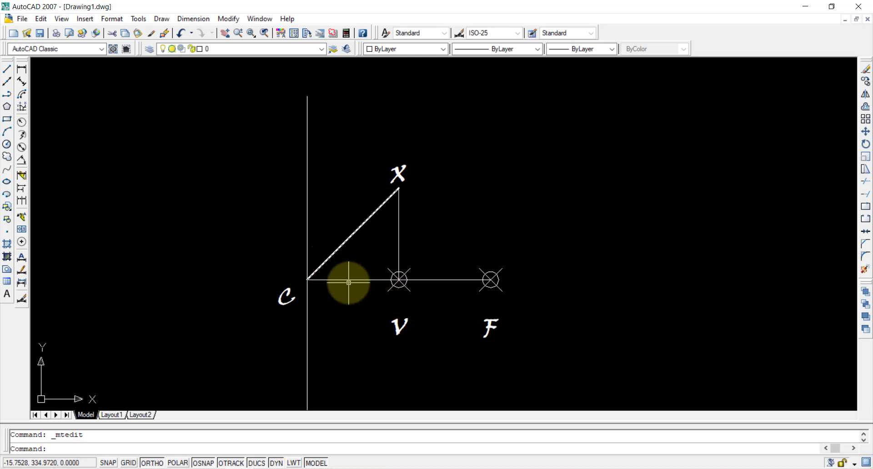
pyautogui.click(21, 159)
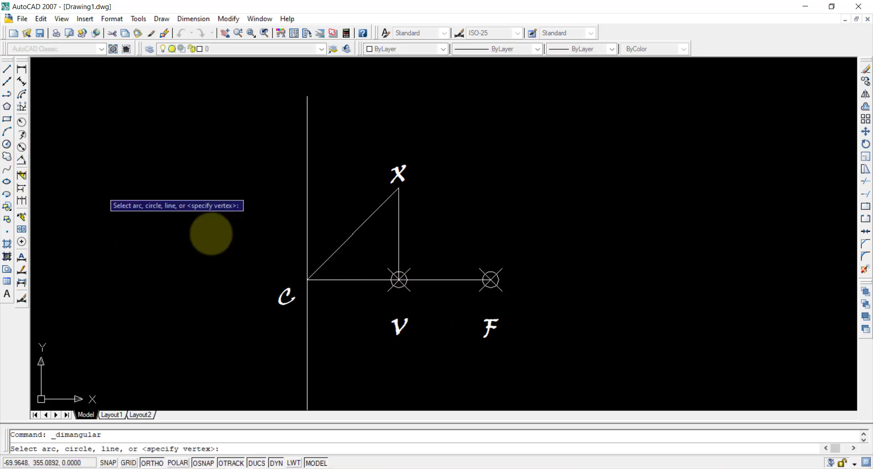
pyautogui.click(331, 265)
pyautogui.click(336, 280)
pyautogui.click(349, 291)
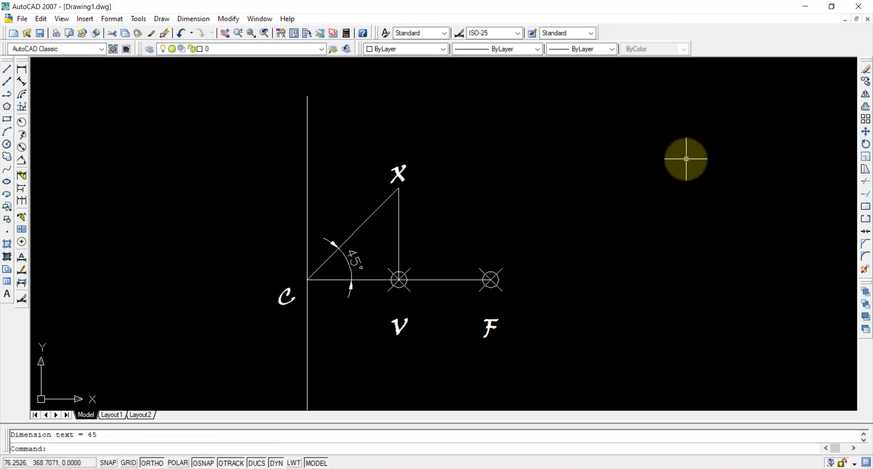
# Step: Draw a horizontal line 100 mm long to the right from point V along the axis
pyautogui.scroll(-2, 686, 158)
pyautogui.moveTo(663, 183)
pyautogui.mouseDown(button='middle')
pyautogui.moveTo(437, 249)
pyautogui.moveTo(439, 230)
pyautogui.mouseUp(button='middle')
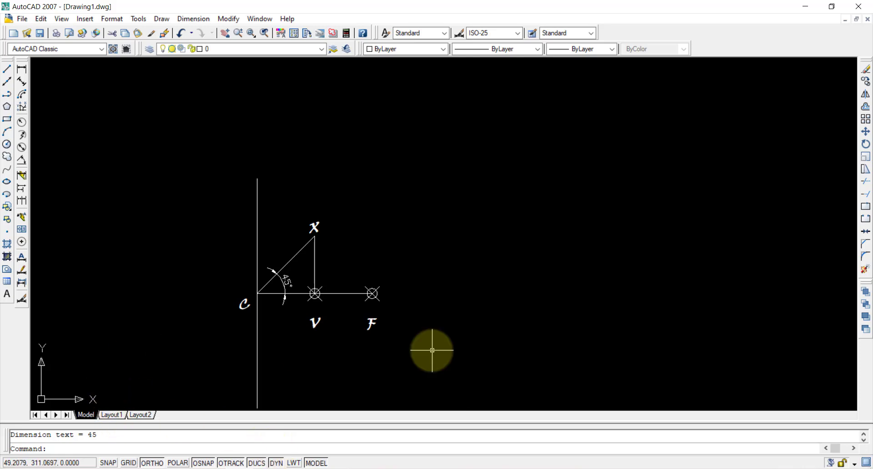
pyautogui.moveTo(380, 245); pyautogui.dragTo(370, 251, button='middle')
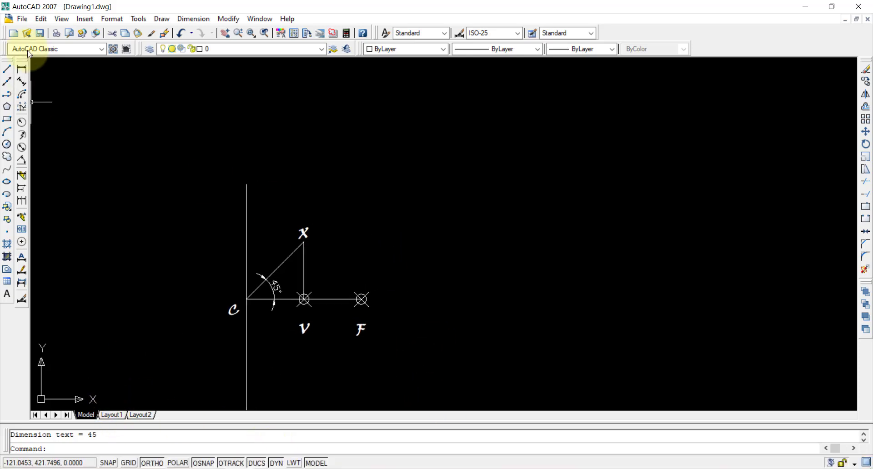
pyautogui.click(8, 69)
pyautogui.click(305, 299)
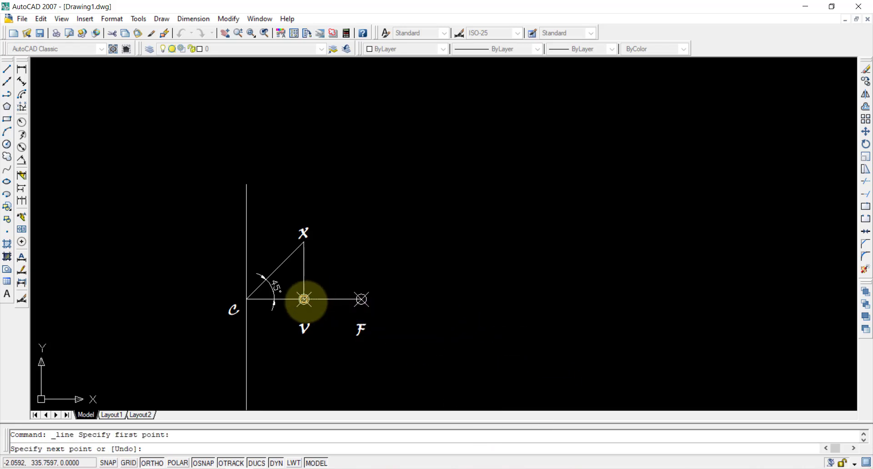
pyautogui.write('100')
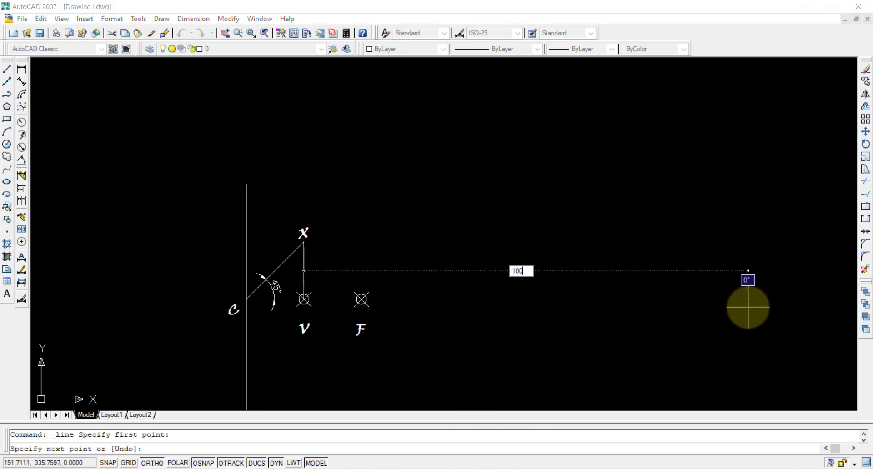
pyautogui.press('Return')
pyautogui.press('Escape')
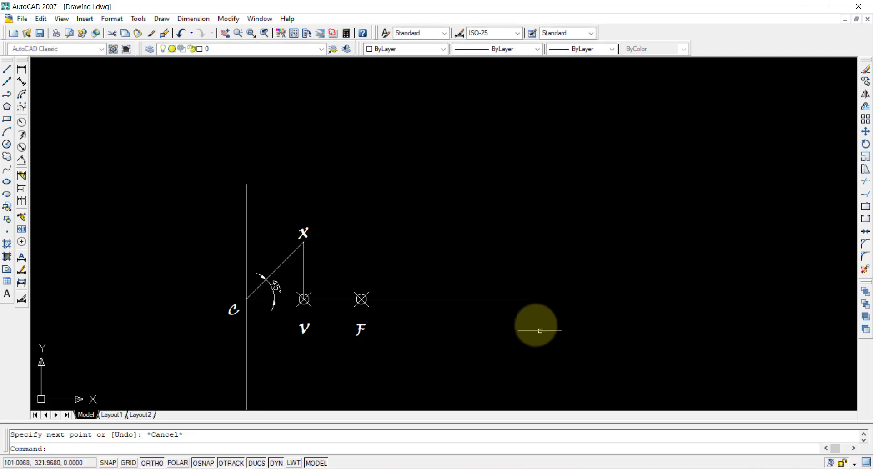
# Step: Draw a vertical line upward from the right end of the extended axis to well above the level of X
pyautogui.click(452, 299)
pyautogui.moveTo(495, 263); pyautogui.dragTo(483, 299, button='middle')
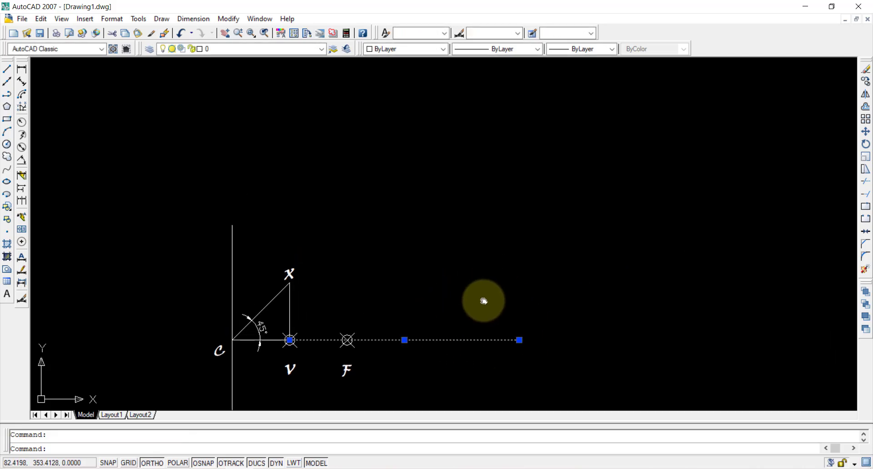
pyautogui.click(7, 71)
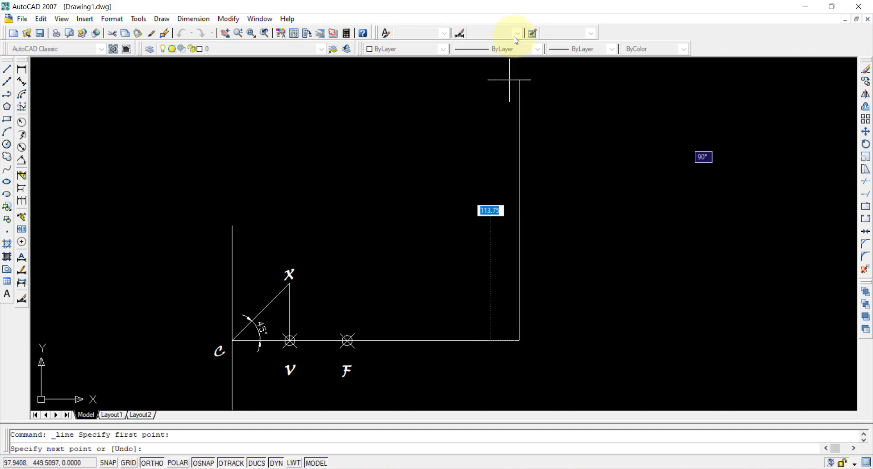
pyautogui.moveTo(517, 73); pyautogui.dragTo(538, 177, button='middle')
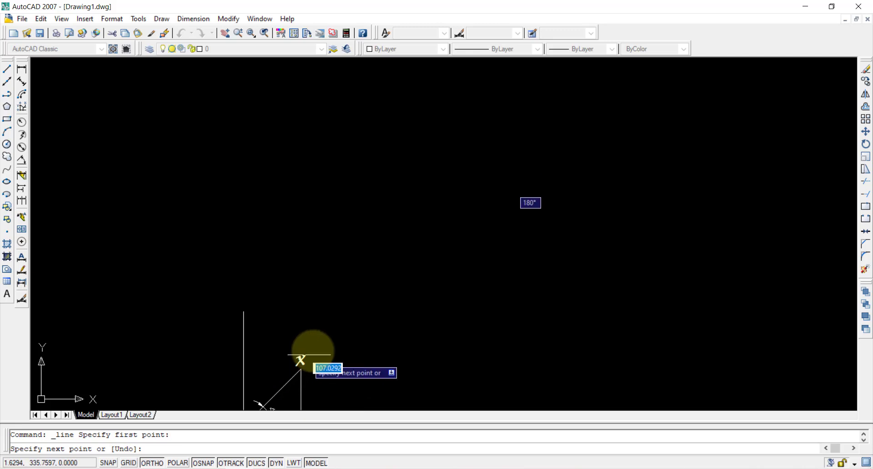
pyautogui.click(531, 108)
pyautogui.press('Escape')
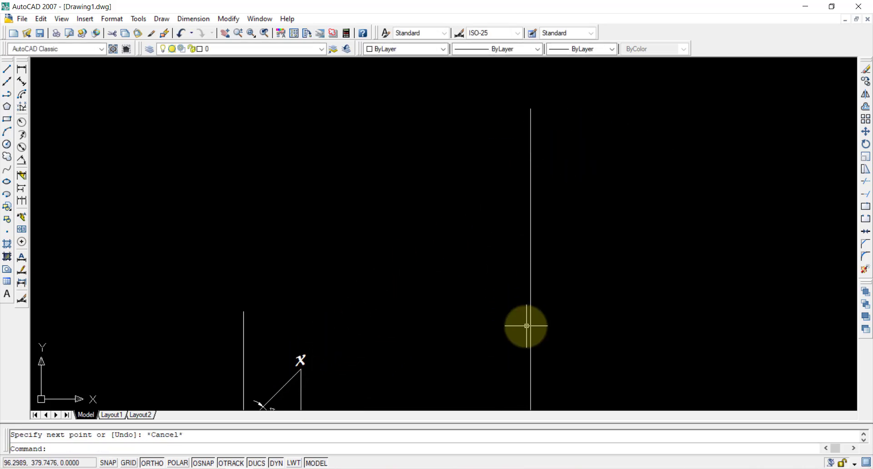
# Step: Extend the inclined line CX up to the vertical line at the right end of the axis
pyautogui.moveTo(394, 297)
pyautogui.mouseDown(button='middle')
pyautogui.moveTo(443, 231)
pyautogui.moveTo(408, 291)
pyautogui.mouseUp(button='middle')
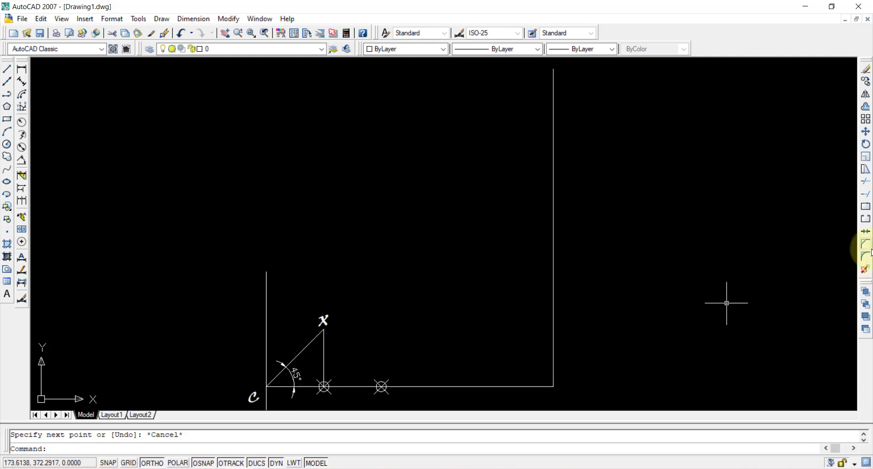
pyautogui.click(867, 195)
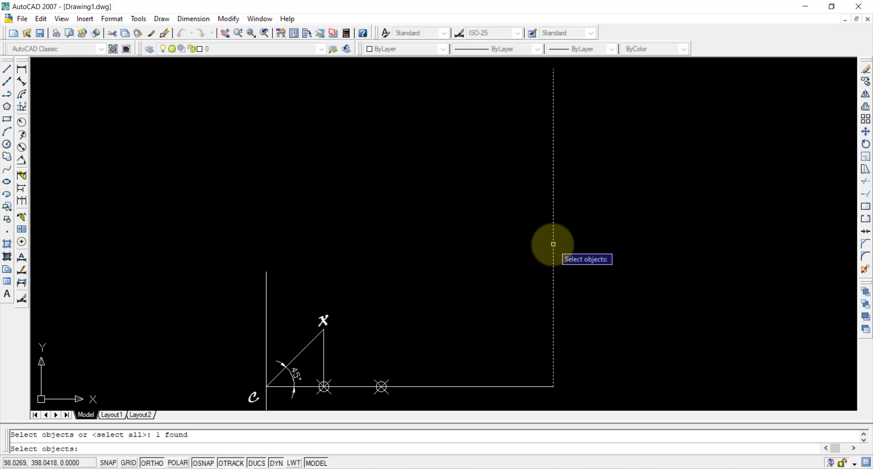
pyautogui.press('Return')
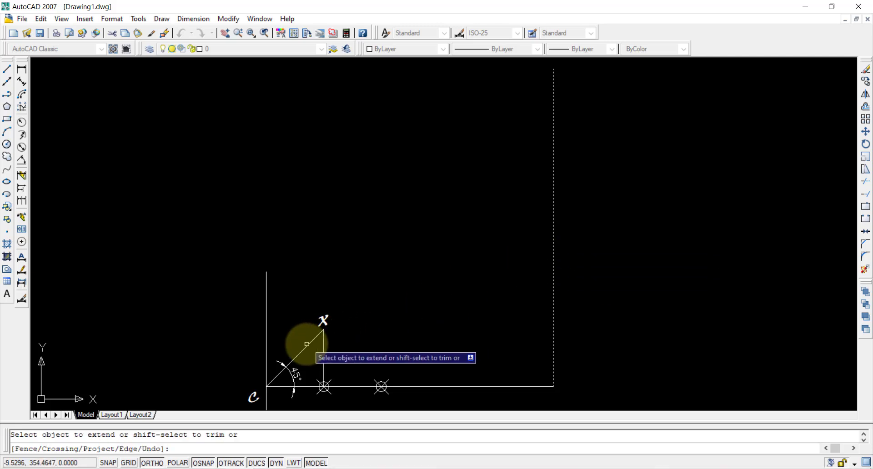
pyautogui.click(306, 346)
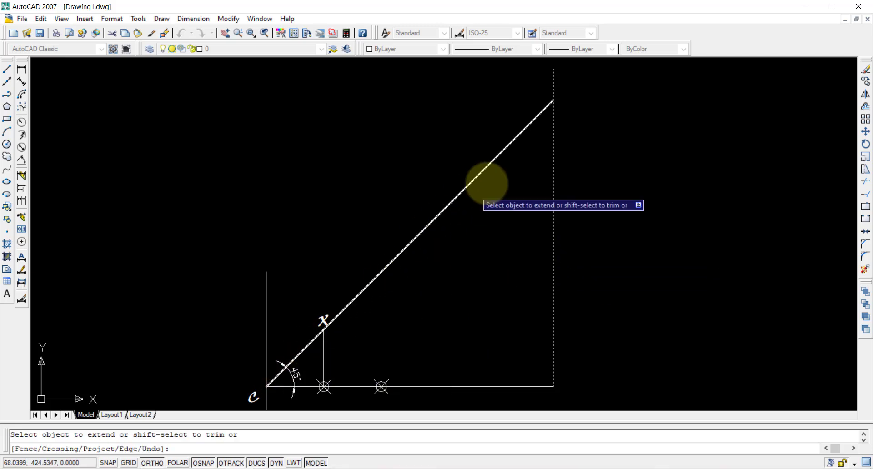
pyautogui.press('Escape')
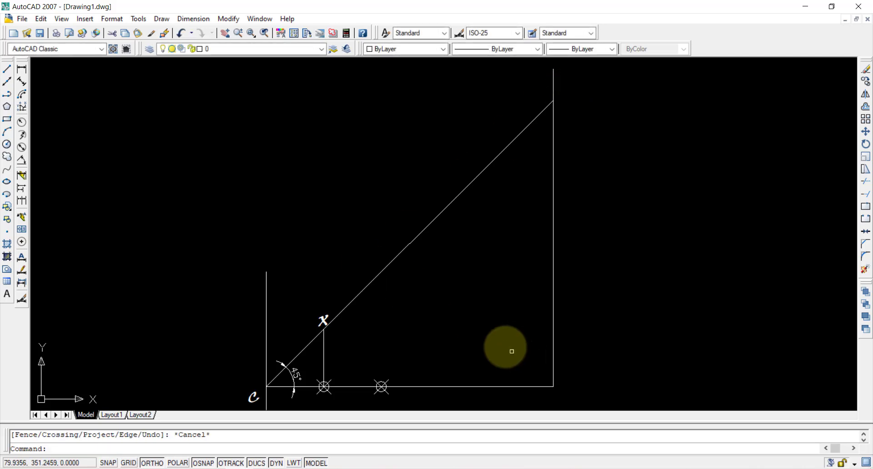
# Step: Change the color of the focus point marker and its F label to red
pyautogui.moveTo(510, 350); pyautogui.dragTo(571, 307, button='middle')
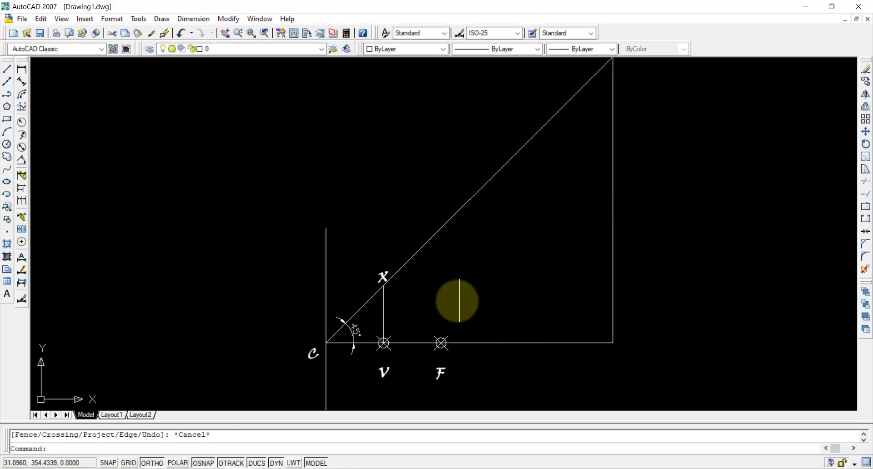
pyautogui.click(384, 344)
pyautogui.click(405, 323)
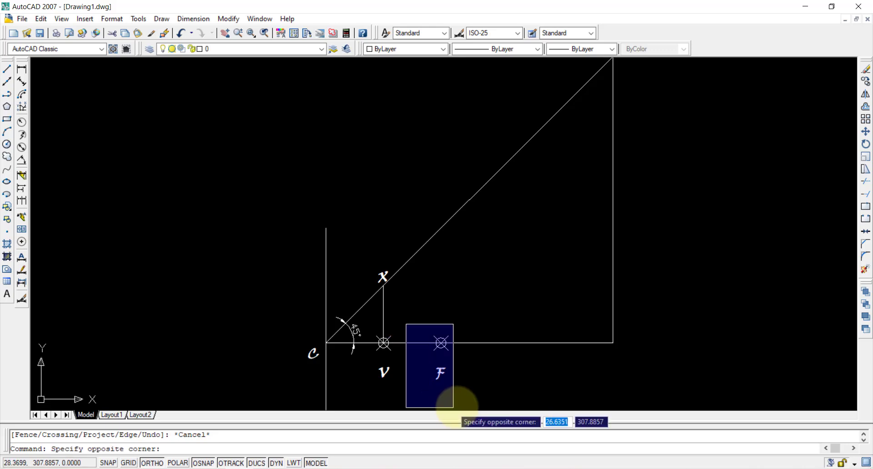
pyautogui.click(477, 411)
pyautogui.click(414, 47)
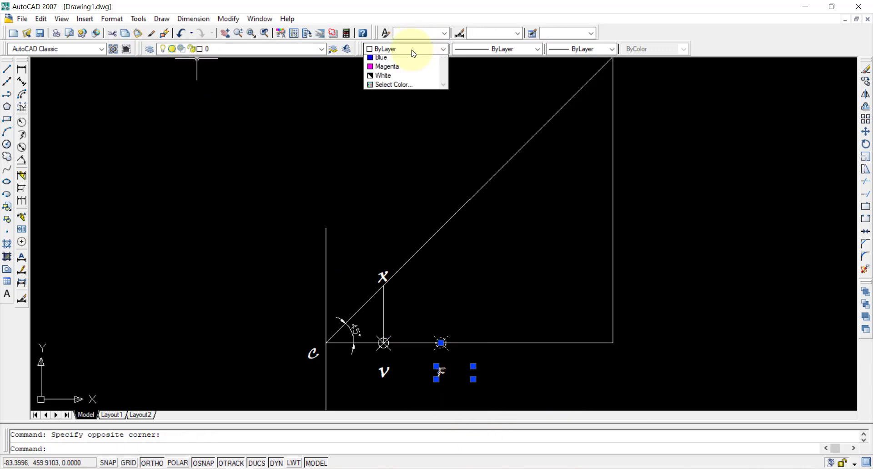
pyautogui.click(408, 79)
pyautogui.press('Escape')
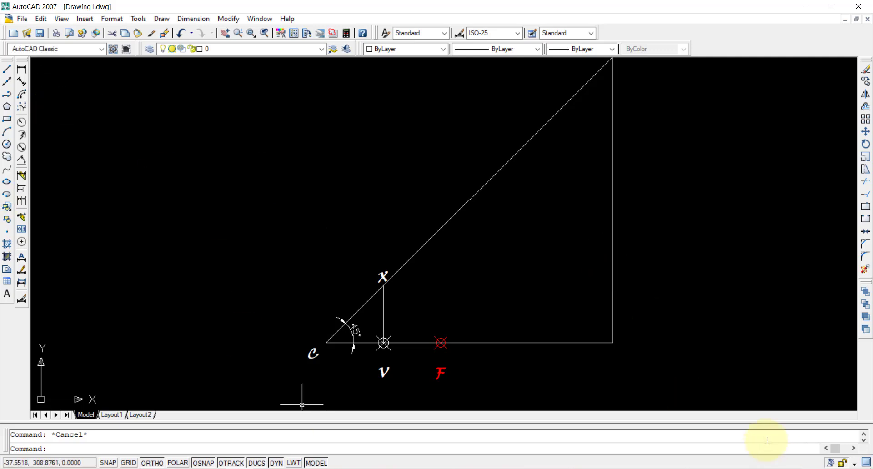
# Step: Divide the horizontal axis line from V to its right end into 6 equal segments
pyautogui.write('D')
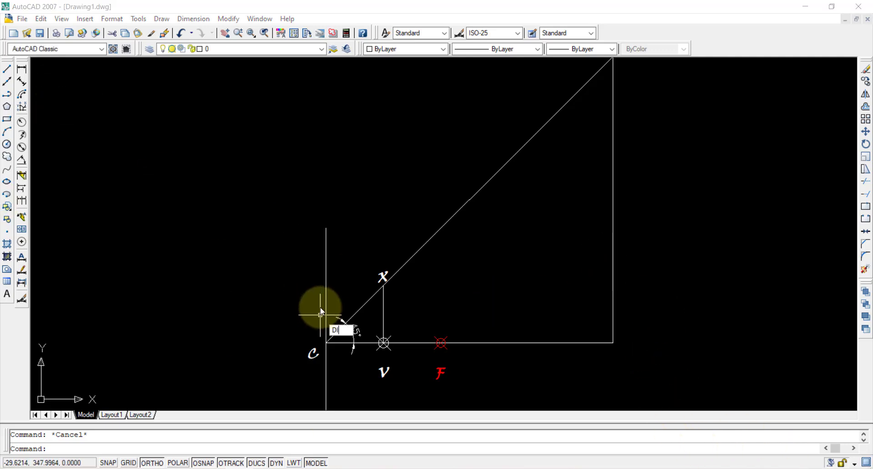
pyautogui.write('IV')
pyautogui.press('Return')
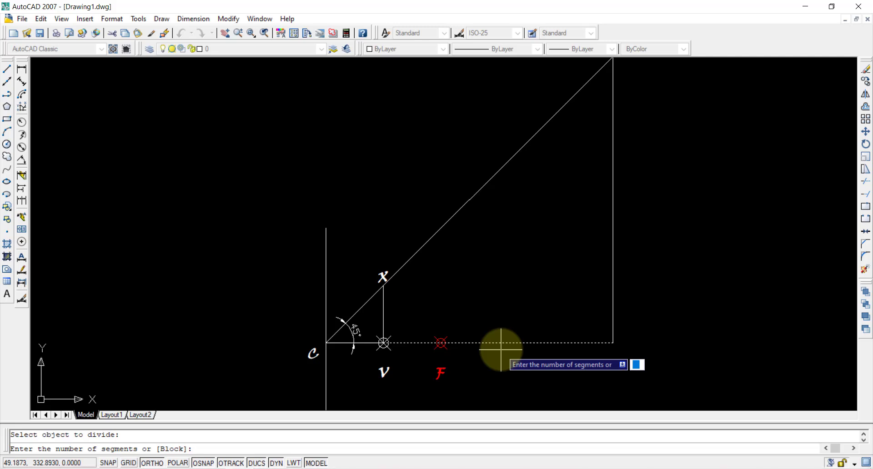
pyautogui.press('Return')
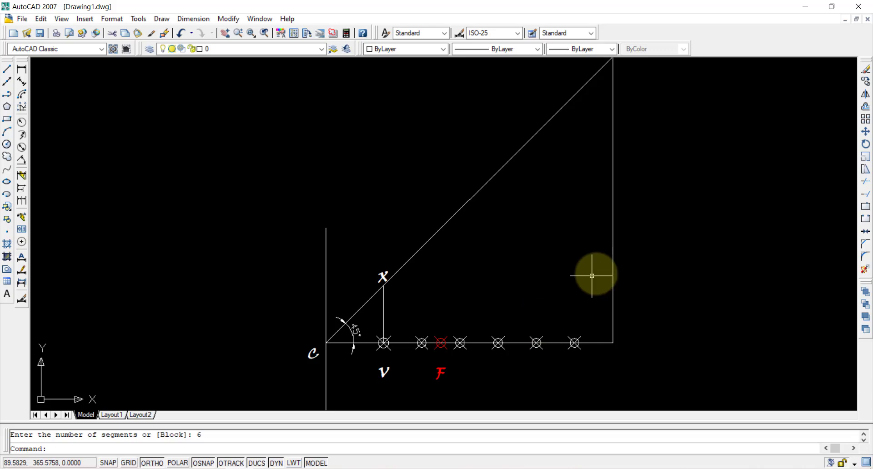
# Step: Copy the vertical line from the axis's right end to each of the five division points
pyautogui.click(611, 264)
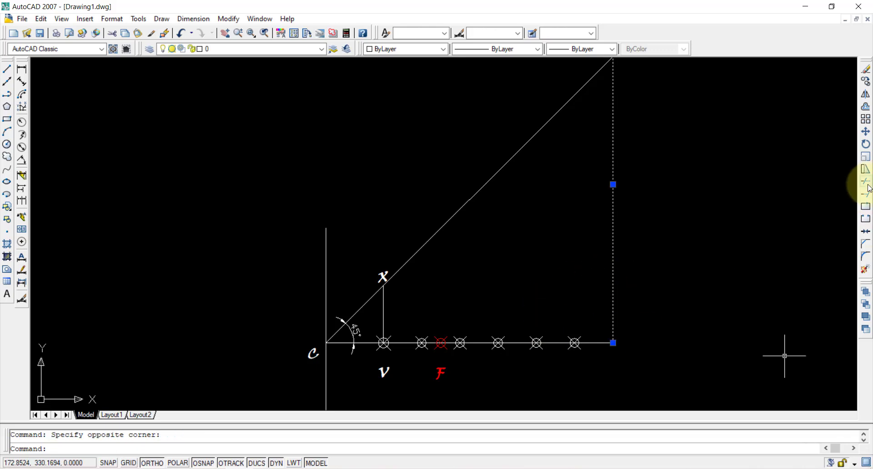
pyautogui.click(865, 81)
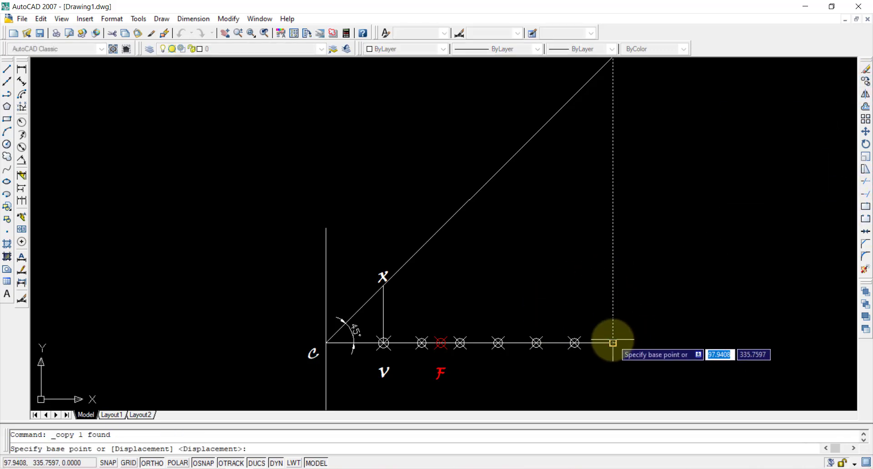
pyautogui.click(613, 343)
pyautogui.click(575, 343)
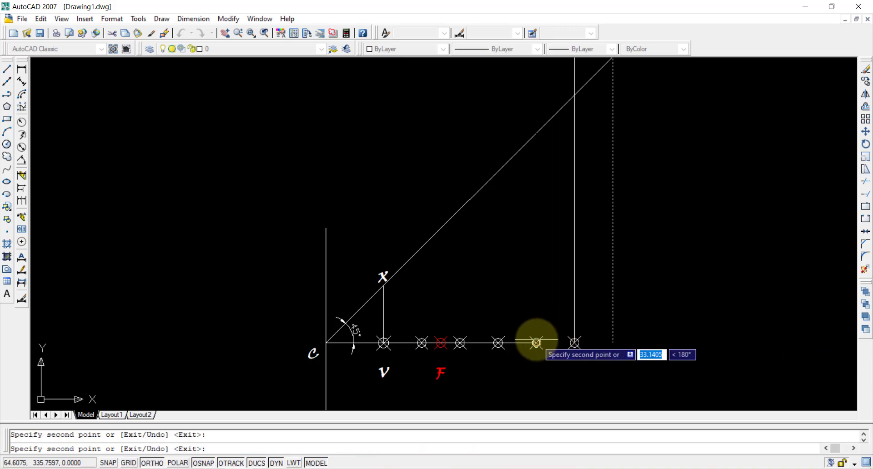
pyautogui.click(536, 343)
pyautogui.click(498, 342)
pyautogui.click(460, 343)
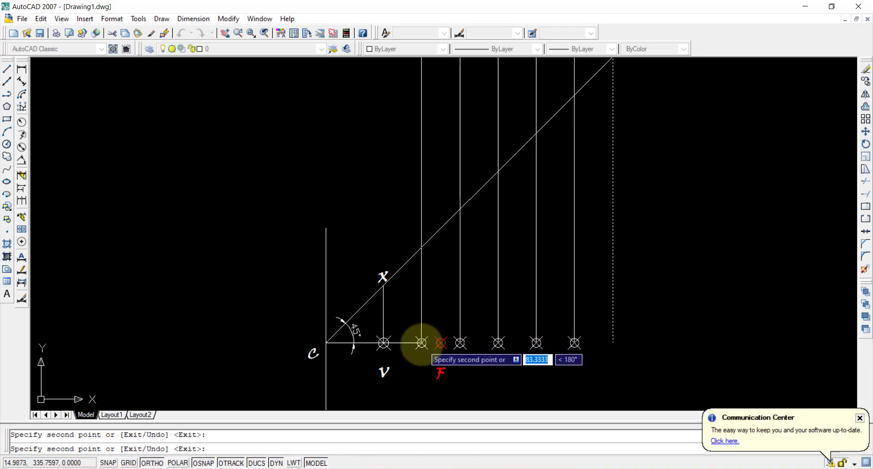
pyautogui.click(421, 343)
pyautogui.press('Escape')
# Step: Paste copies of the V label below the five division points and the right end of the axis
pyautogui.click(420, 366)
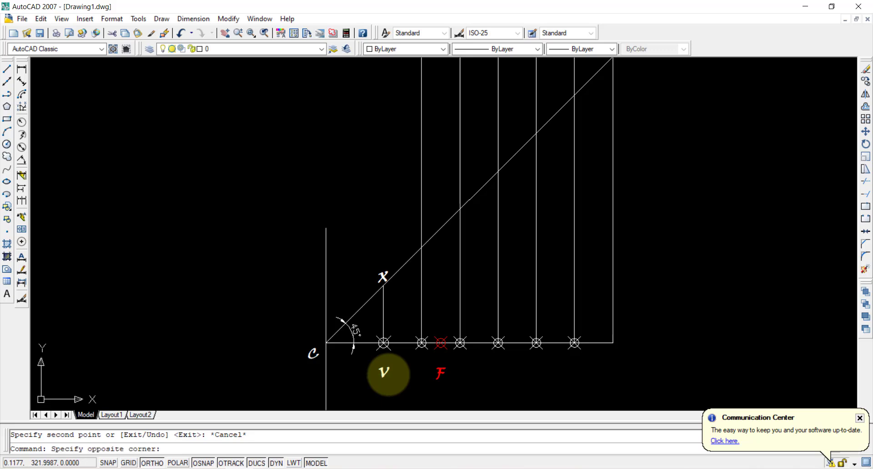
pyautogui.click(381, 375)
pyautogui.hotkey('ctrl', 'c')
pyautogui.hotkey('ctrl', 'v')
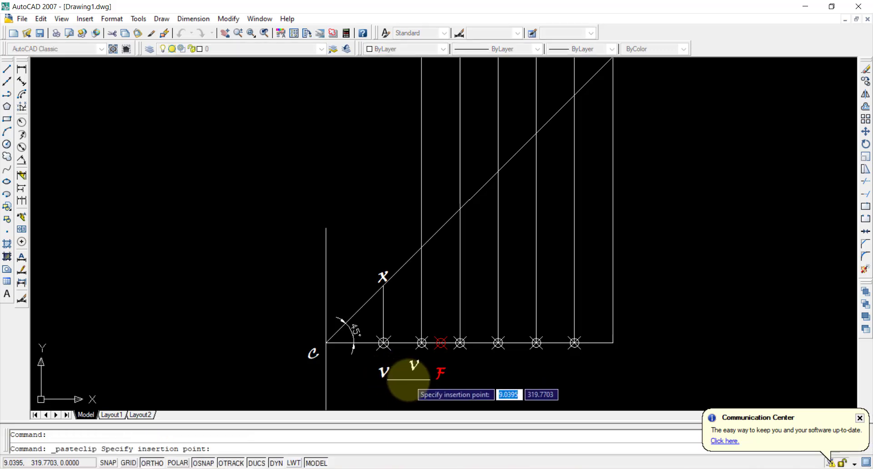
pyautogui.click(421, 386)
pyautogui.hotkey('ctrl', 'v')
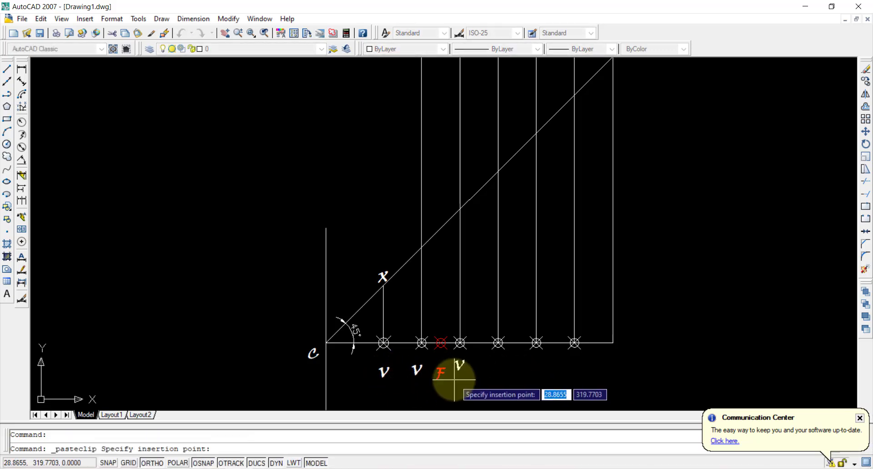
pyautogui.click(463, 383)
pyautogui.hotkey('ctrl', 'v')
pyautogui.click(498, 385)
pyautogui.hotkey('ctrl', 'v')
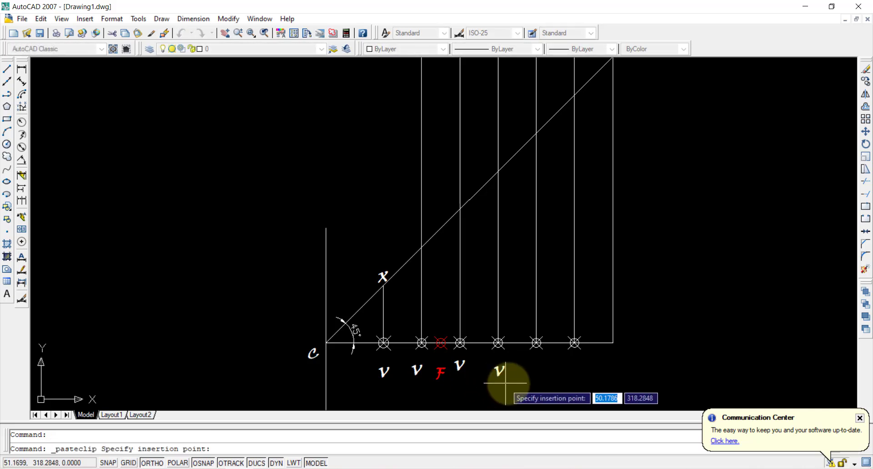
pyautogui.click(528, 385)
pyautogui.hotkey('ctrl', 'v')
pyautogui.click(572, 384)
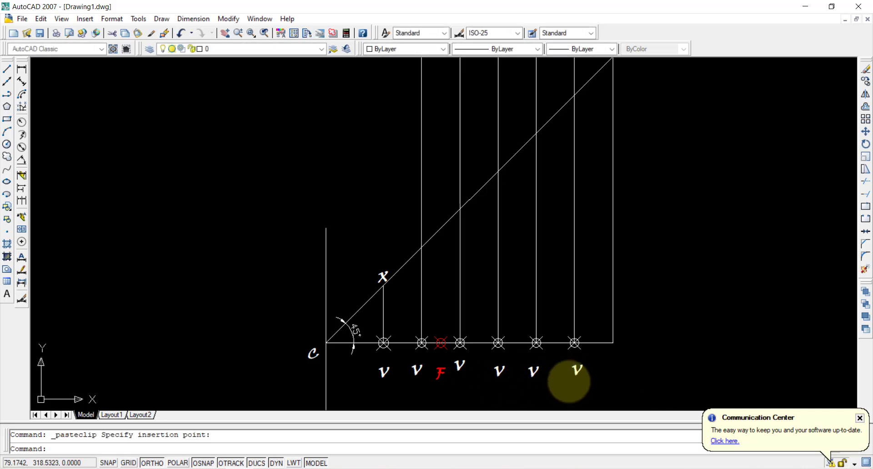
pyautogui.hotkey('ctrl', 'v')
pyautogui.click(609, 381)
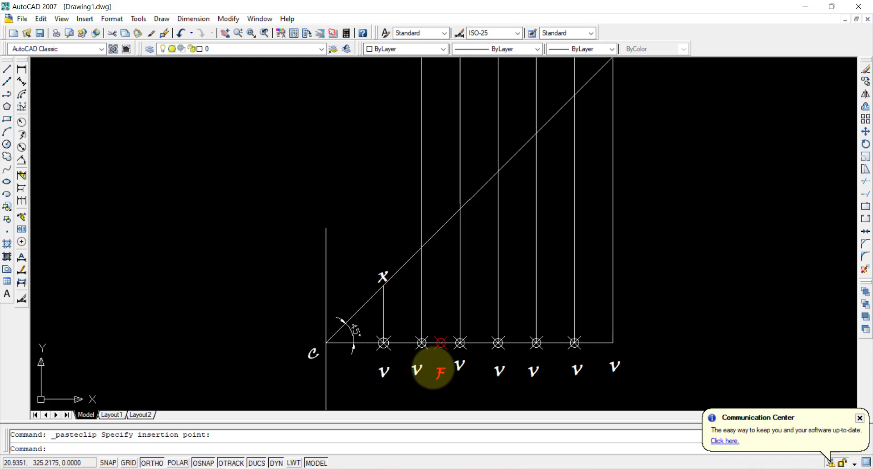
# Step: Change the six copied V labels to the numbers 1 to 6 from left to right
pyautogui.doubleClick(417, 369)
pyautogui.write('1')
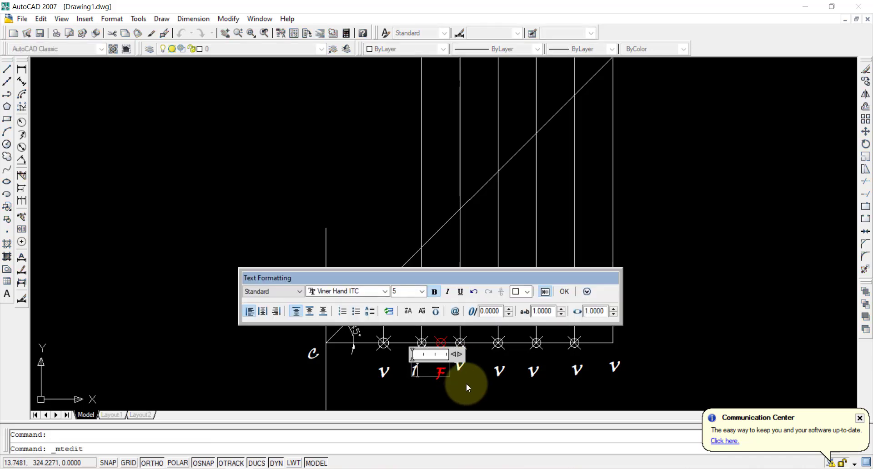
pyautogui.click(455, 365)
pyautogui.doubleClick(455, 365)
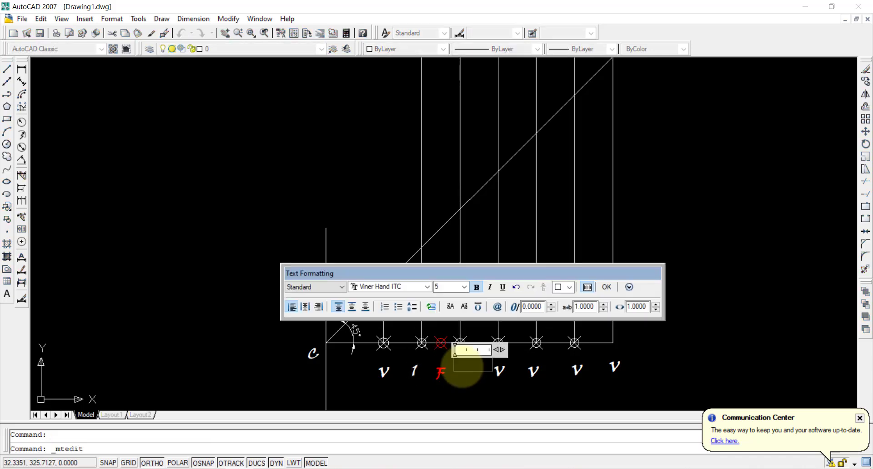
pyautogui.click(492, 372)
pyautogui.doubleClick(498, 370)
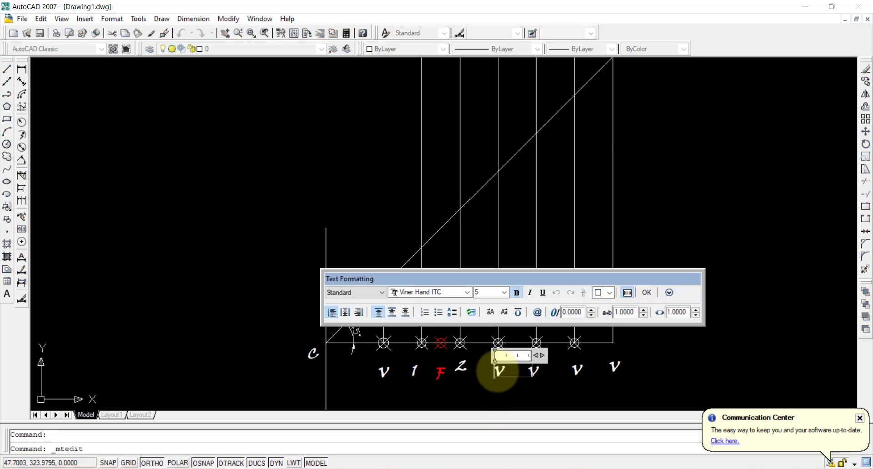
pyautogui.write('3')
pyautogui.click(527, 396)
pyautogui.doubleClick(532, 371)
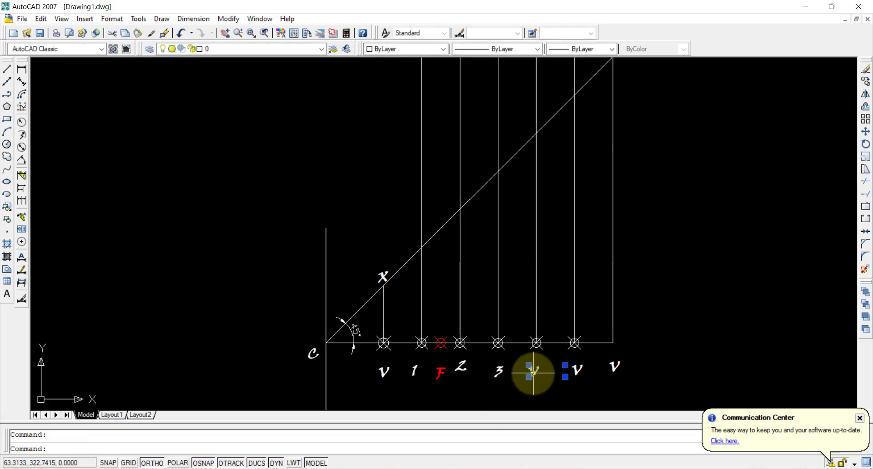
pyautogui.click(568, 396)
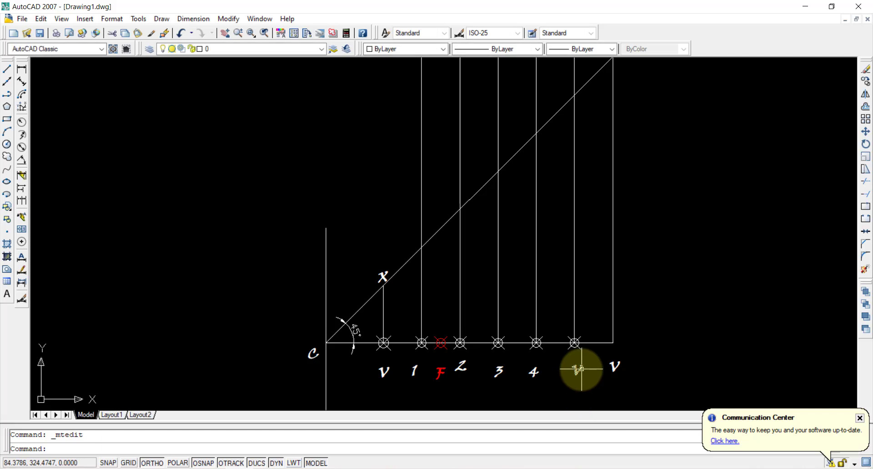
pyautogui.doubleClick(578, 369)
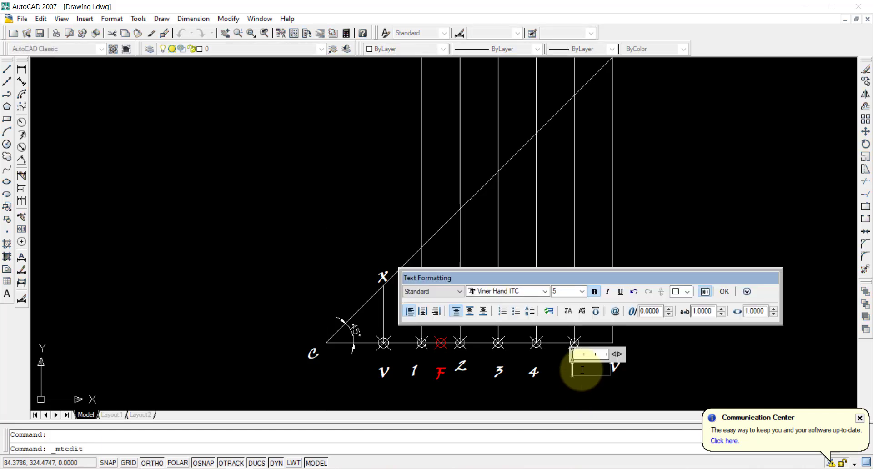
pyautogui.click(612, 386)
pyautogui.doubleClick(614, 370)
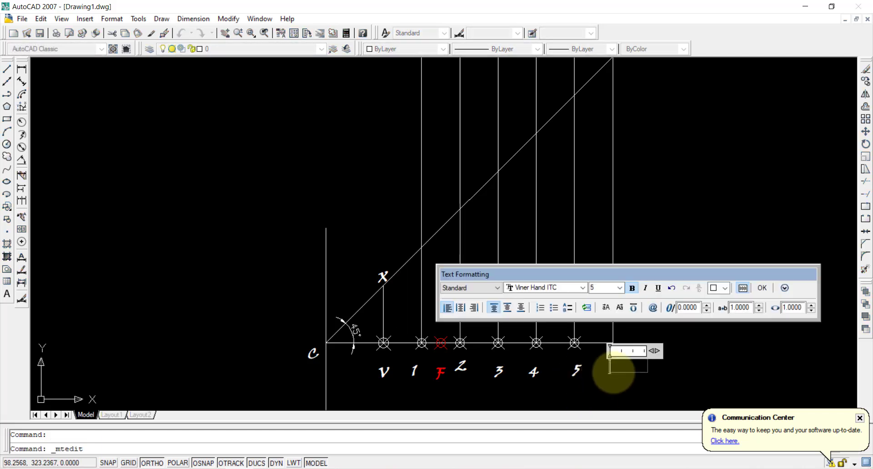
pyautogui.click(677, 388)
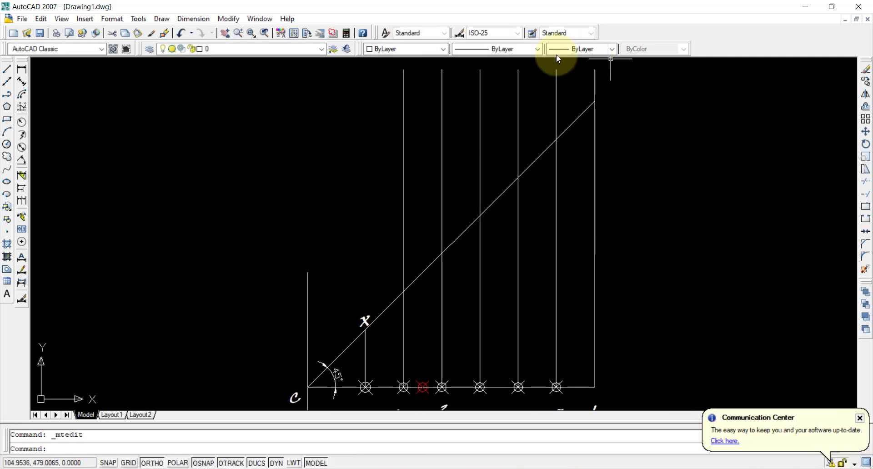
# Step: Trim the parts of the six vertical lines that project above the extended inclined line
pyautogui.click(622, 235)
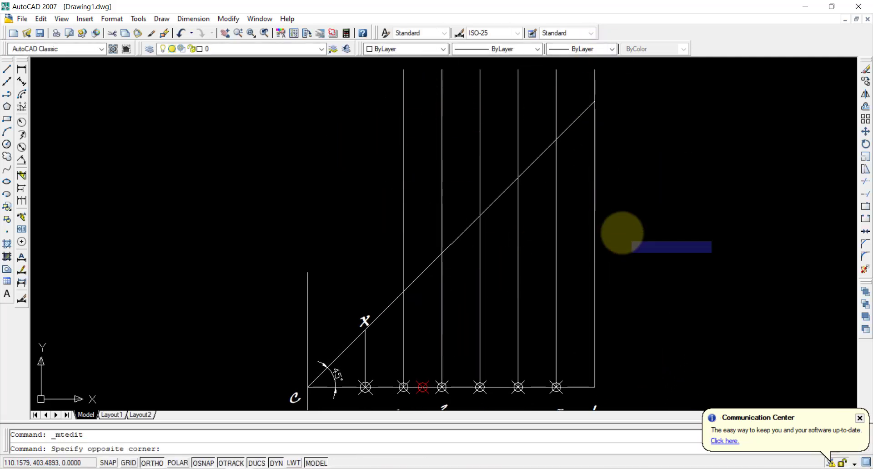
pyautogui.click(299, 89)
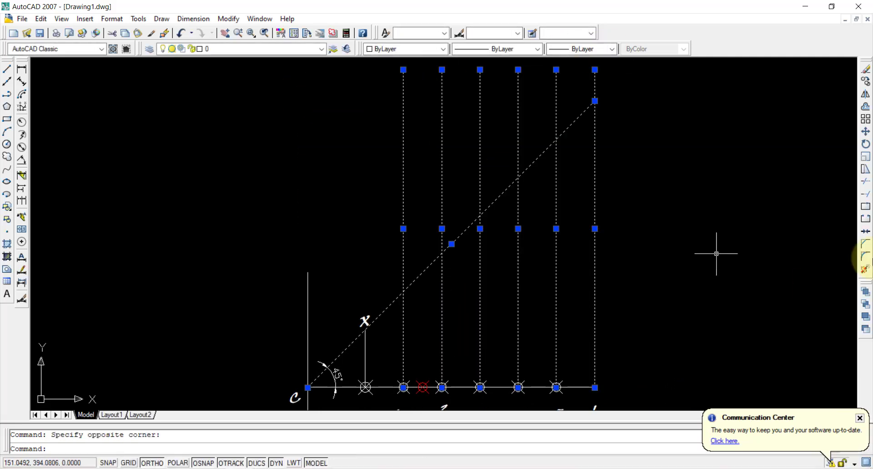
pyautogui.click(867, 182)
pyautogui.click(601, 80)
pyautogui.click(354, 79)
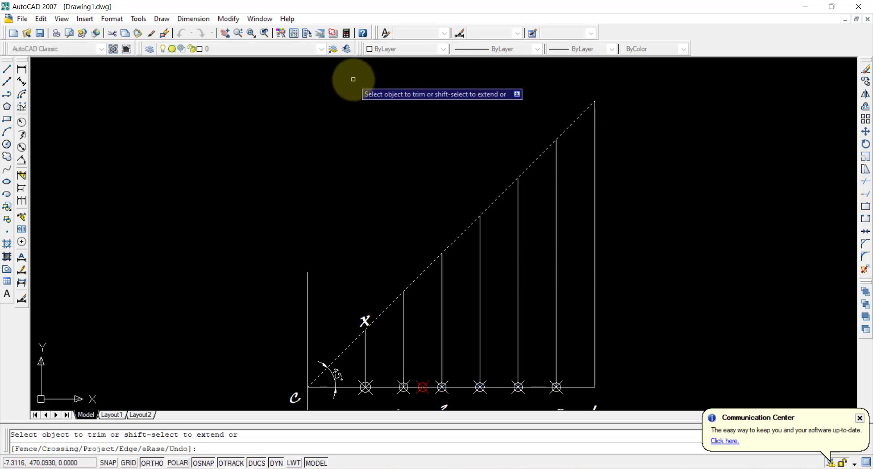
pyautogui.press('Escape')
# Step: Copy the label 1 above the upper end of the vertical line at division 1 and change the copy to 1'
pyautogui.moveTo(390, 401); pyautogui.dragTo(391, 354, button='middle')
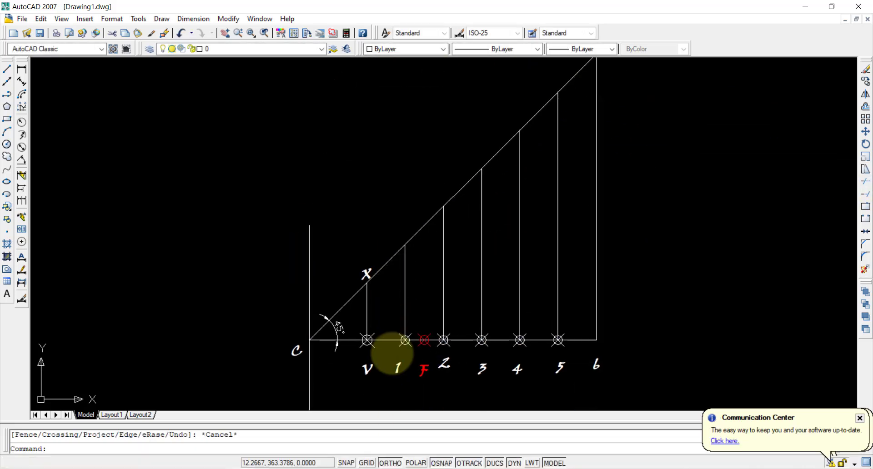
pyautogui.hotkey('ctrl', 'c')
pyautogui.hotkey('ctrl', 'v')
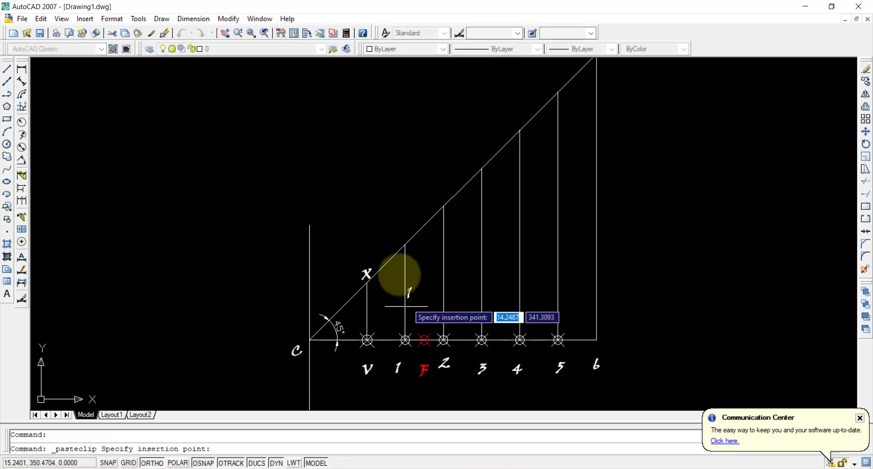
pyautogui.click(400, 227)
pyautogui.doubleClick(400, 223)
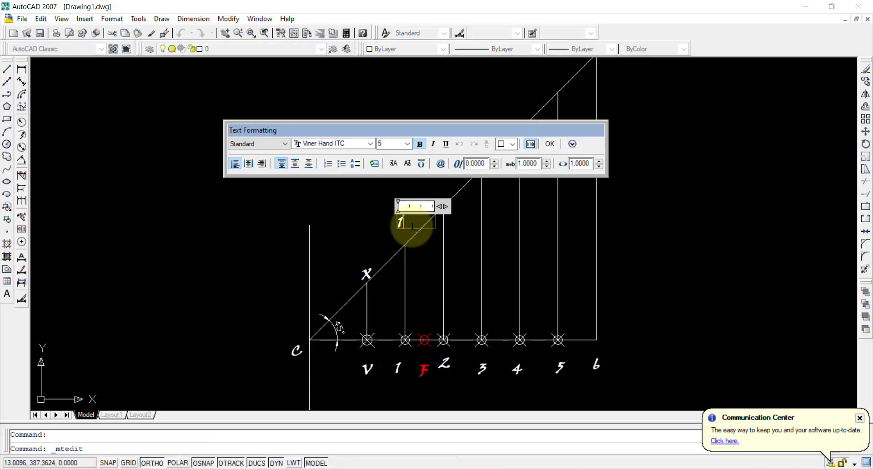
pyautogui.click(634, 207)
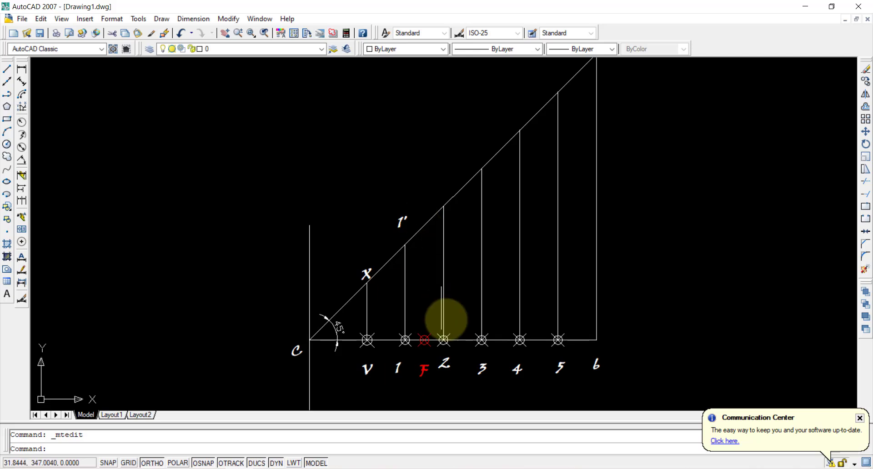
# Step: Copy the label 2 above the upper end of the vertical line at division 2 and change the copy to 2'
pyautogui.hotkey('ctrl', 'c')
pyautogui.hotkey('ctrl', 'v')
pyautogui.click(437, 189)
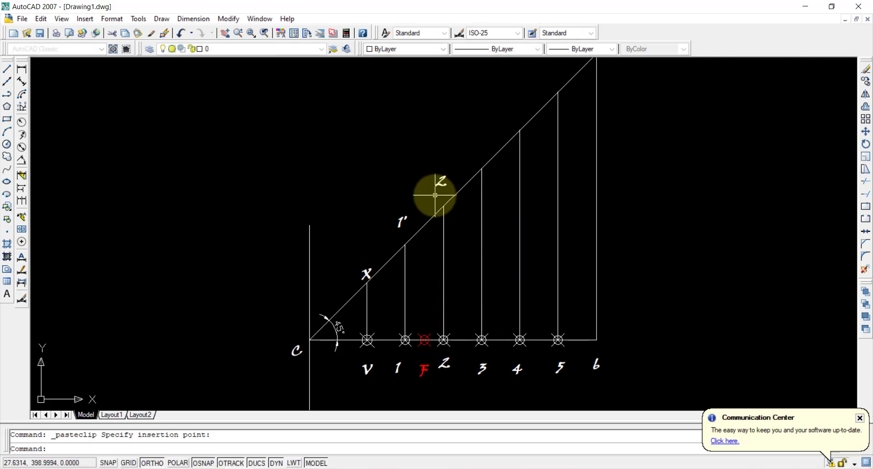
pyautogui.doubleClick(442, 182)
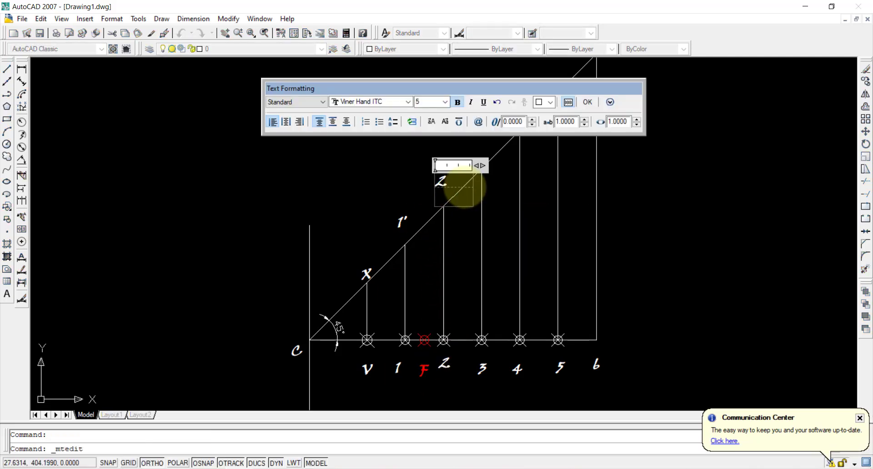
pyautogui.write("'")
pyautogui.click(664, 224)
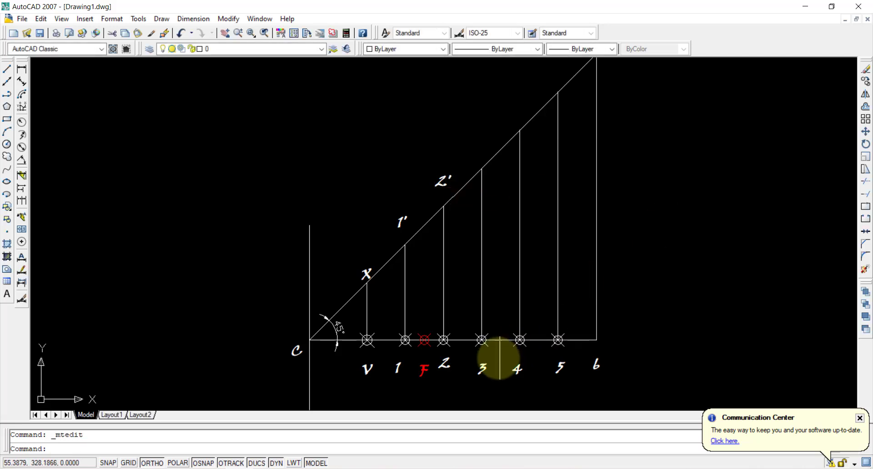
# Step: Copy the label 3 above the upper end of the vertical line at division 3 and change the copy to 3'
pyautogui.hotkey('ctrl', 'c')
pyautogui.hotkey('ctrl', 'v')
pyautogui.click(480, 154)
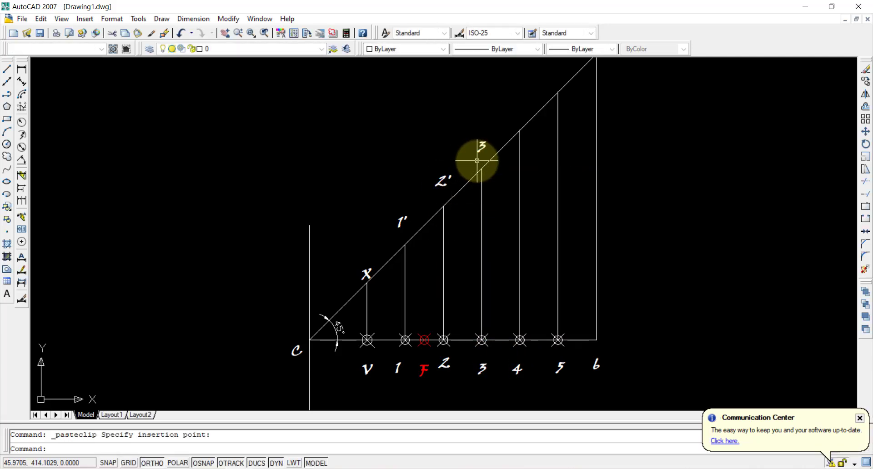
pyautogui.doubleClick(482, 145)
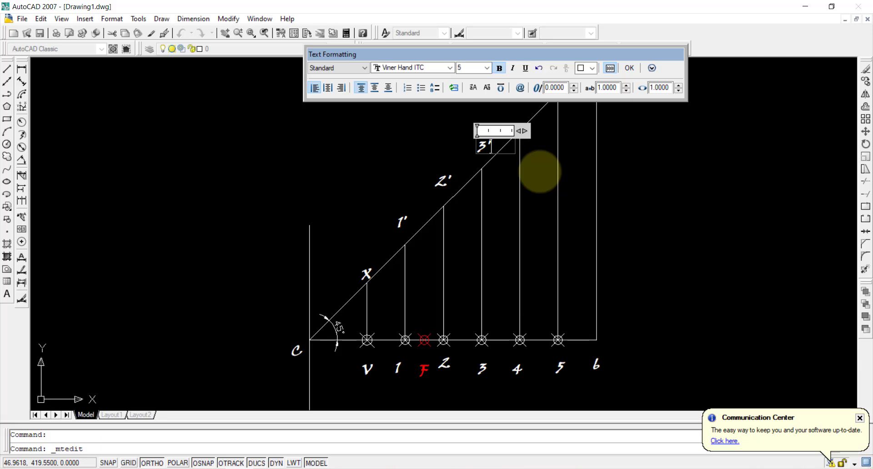
pyautogui.click(629, 269)
# Step: Copy the label 4 above the upper end of the vertical line at division 4 and change the copy to 4'
pyautogui.click(513, 367)
pyautogui.hotkey('ctrl', 'c')
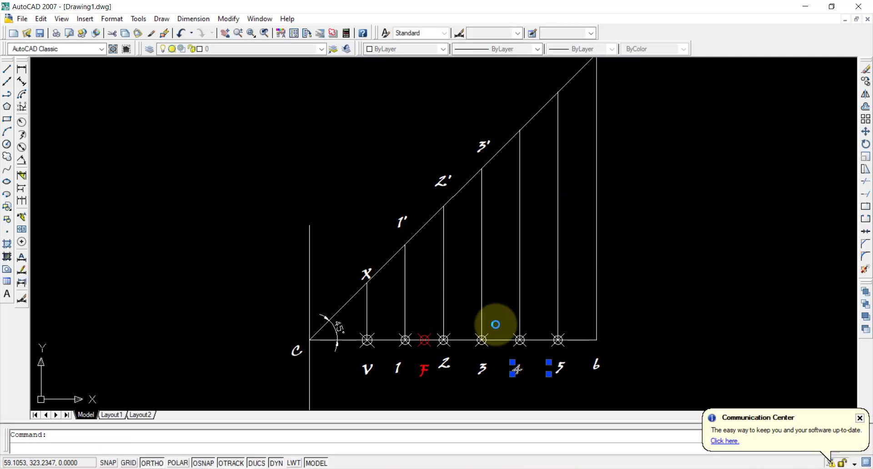
pyautogui.hotkey('ctrl', 'v')
pyautogui.click(512, 118)
pyautogui.doubleClick(523, 116)
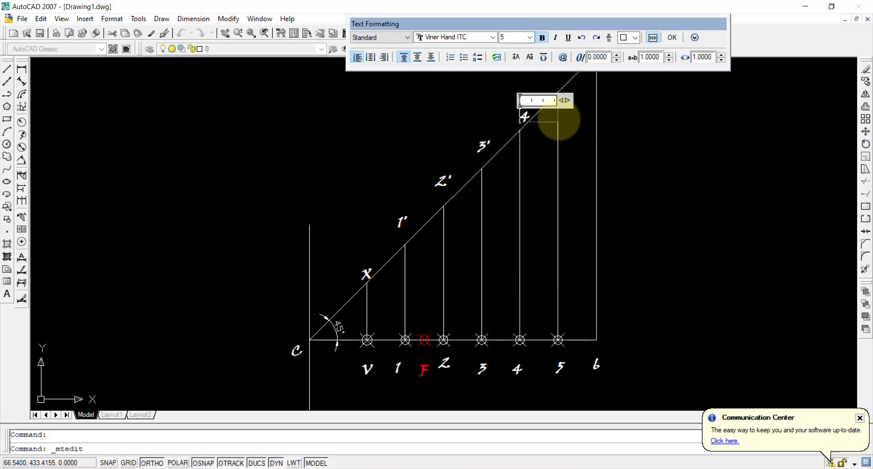
pyautogui.click(572, 126)
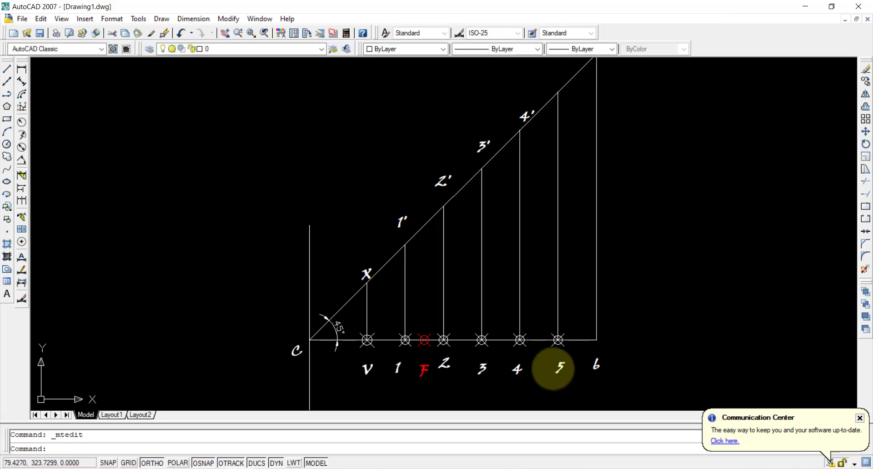
# Step: Copy the label 5 above the upper end of the vertical line at division 5 and change the copy to 5'
pyautogui.hotkey('ctrl', 'c')
pyautogui.hotkey('ctrl', 'v')
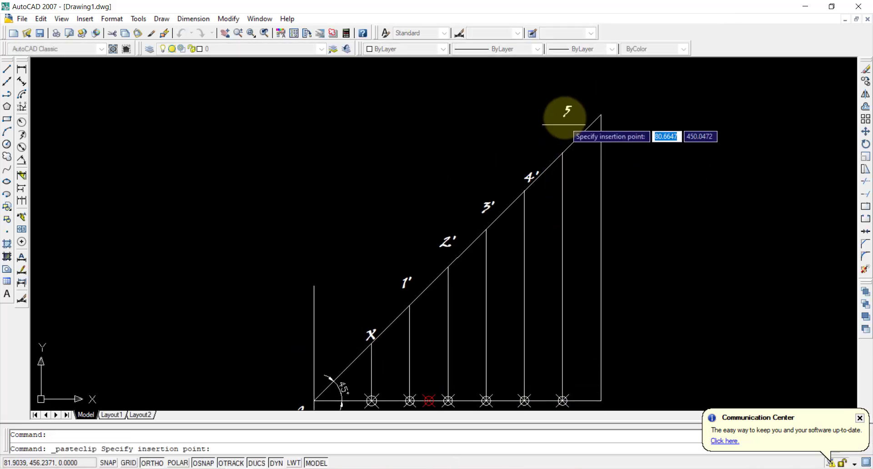
pyautogui.click(555, 125)
pyautogui.doubleClick(557, 125)
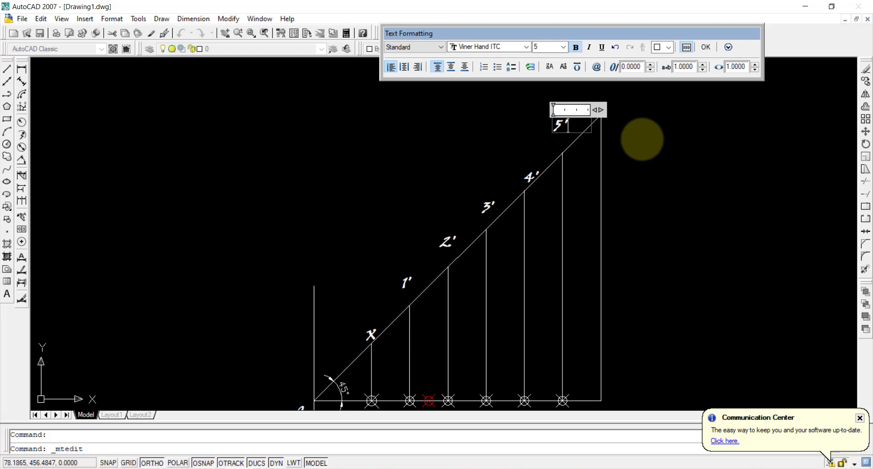
pyautogui.write("'")
pyautogui.click(642, 139)
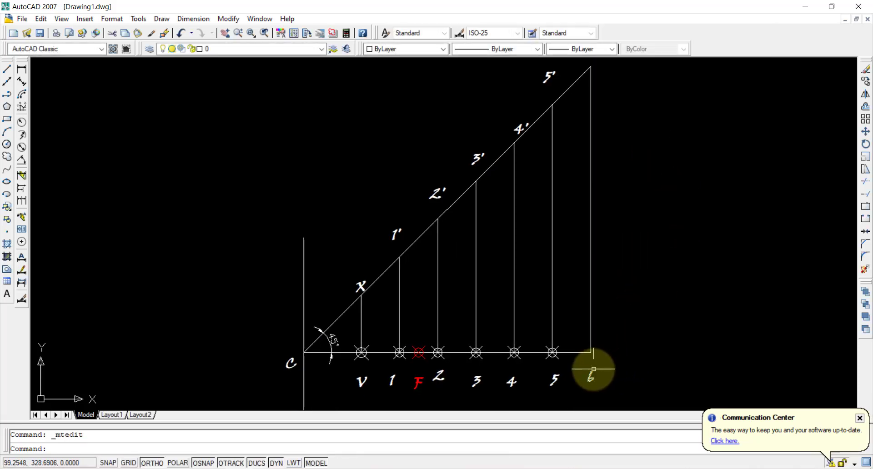
# Step: Copy the label 6 above the upper end of the last vertical line and edit the copy to match the primed labels
pyautogui.hotkey('ctrl', 'c')
pyautogui.hotkey('ctrl', 'v')
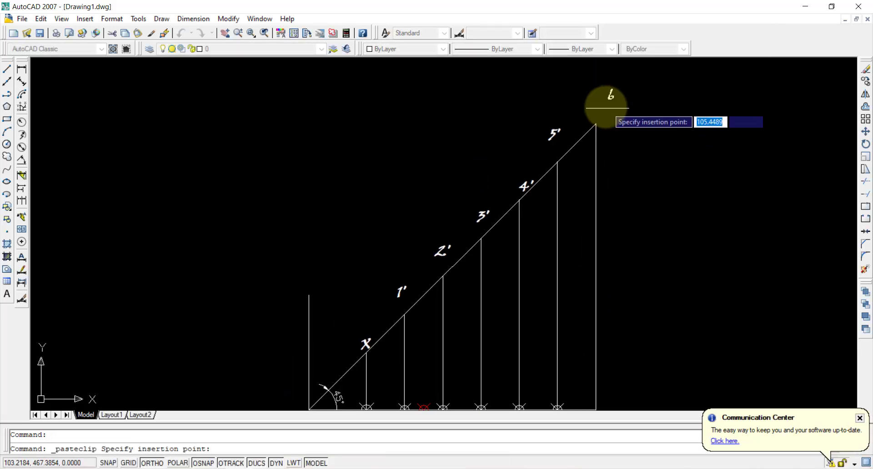
pyautogui.doubleClick(590, 97)
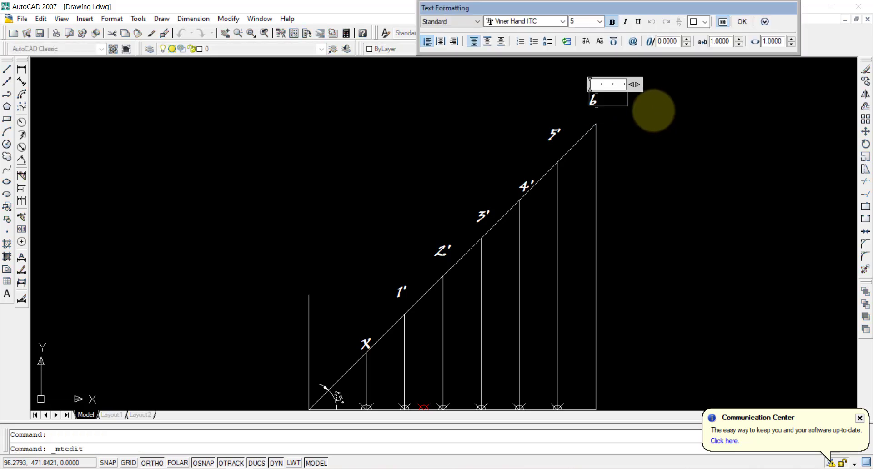
pyautogui.click(676, 135)
pyautogui.moveTo(642, 224); pyautogui.dragTo(645, 177, button='middle')
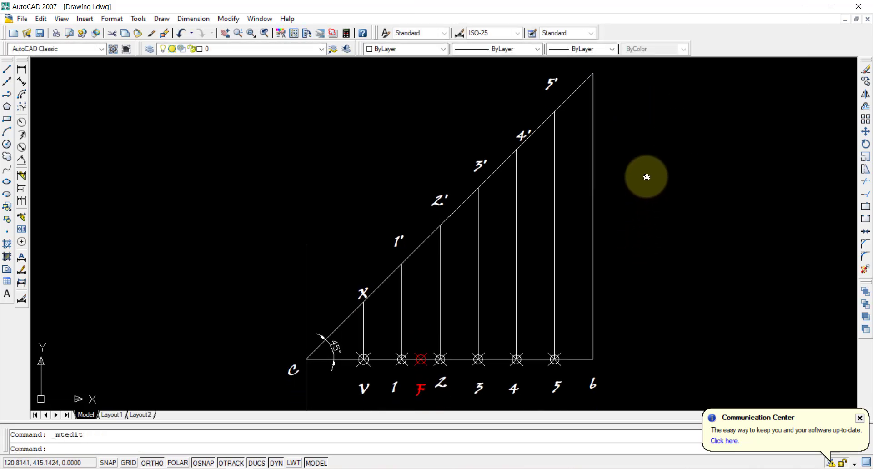
# Step: Draw a circle centred on division point 1 with its radius reaching the upper end of that point's vertical line
pyautogui.scroll(-3, 644, 178)
pyautogui.scroll(2, 603, 235)
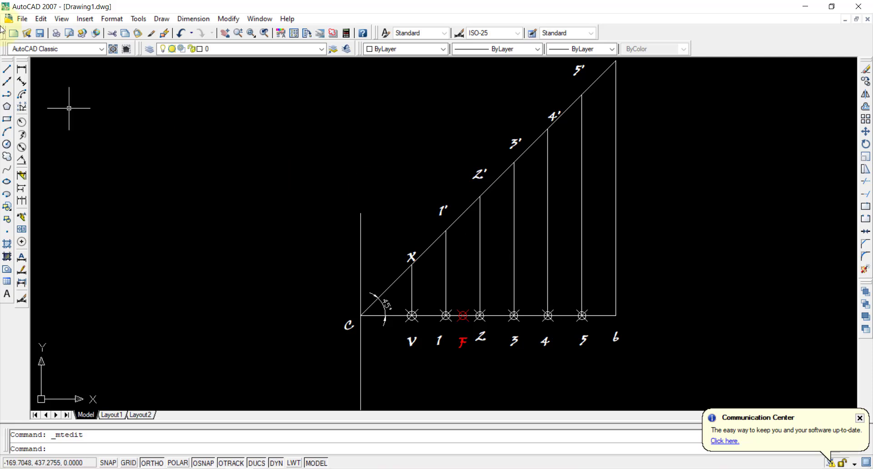
pyautogui.click(7, 144)
pyautogui.click(445, 315)
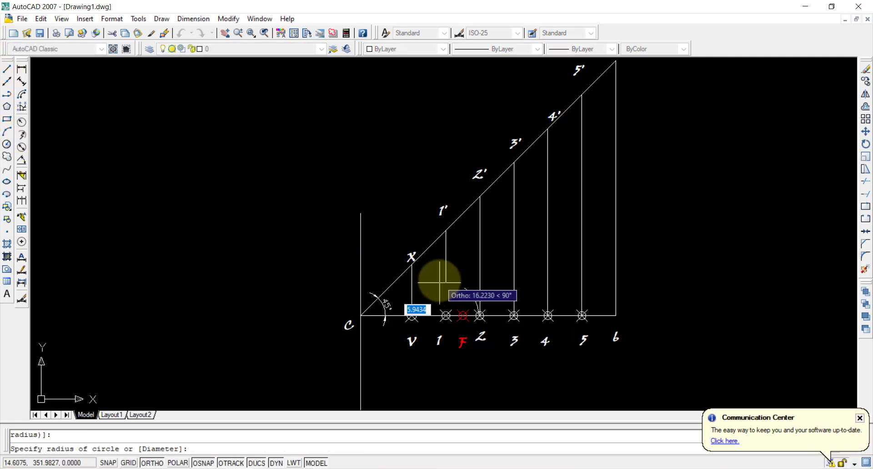
pyautogui.click(445, 231)
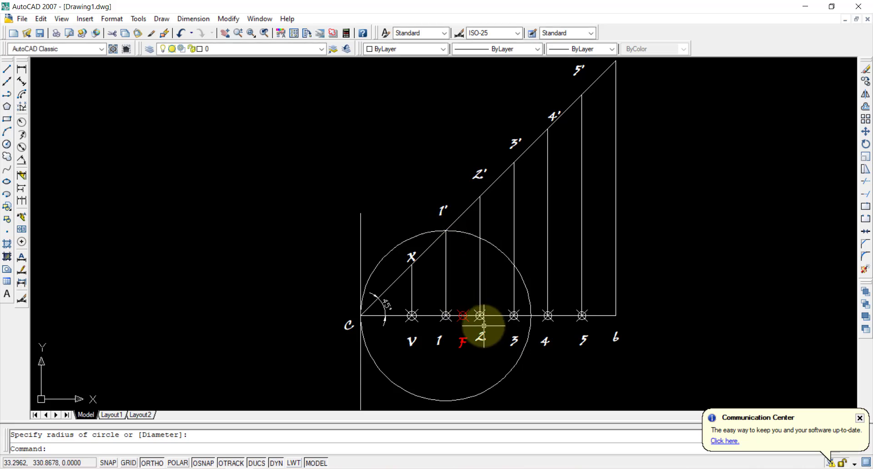
# Step: Move the circle by its centre from division point 1 to the focus F
pyautogui.click(506, 259)
pyautogui.click(466, 296)
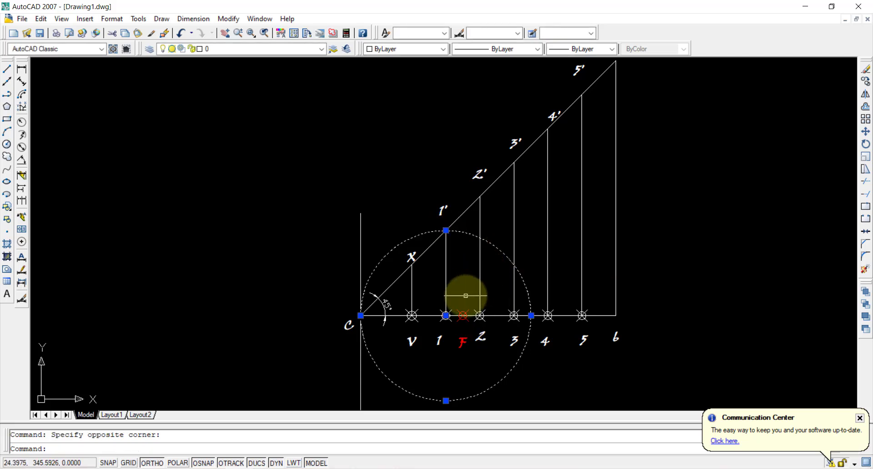
pyautogui.click(446, 316)
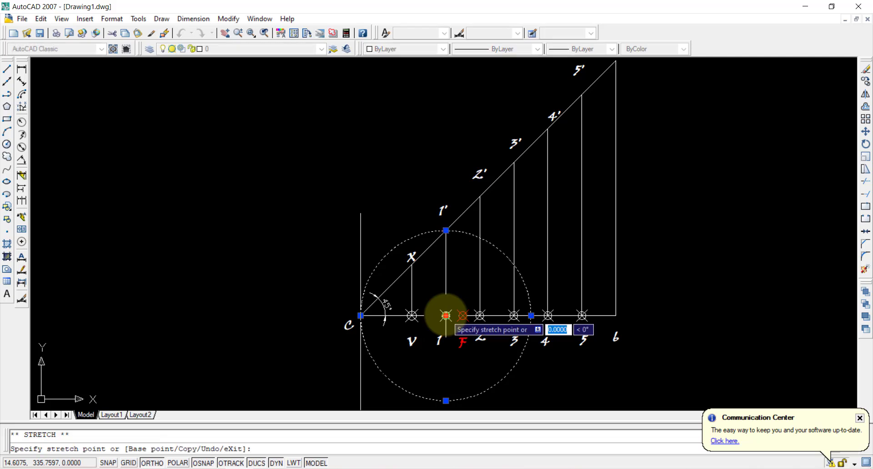
pyautogui.click(463, 315)
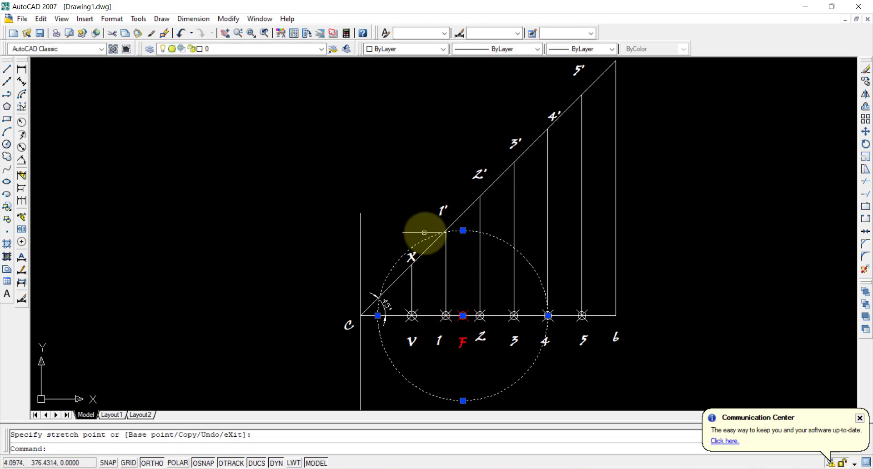
# Step: Place a point where the circle centred on F intersects the vertical line at division 1, near 1'
pyautogui.scroll(5, 446, 232)
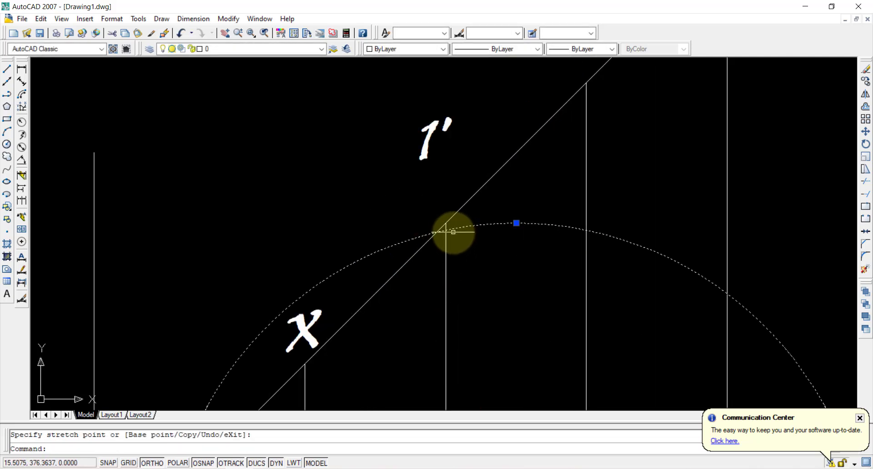
pyautogui.scroll(-3, 453, 232)
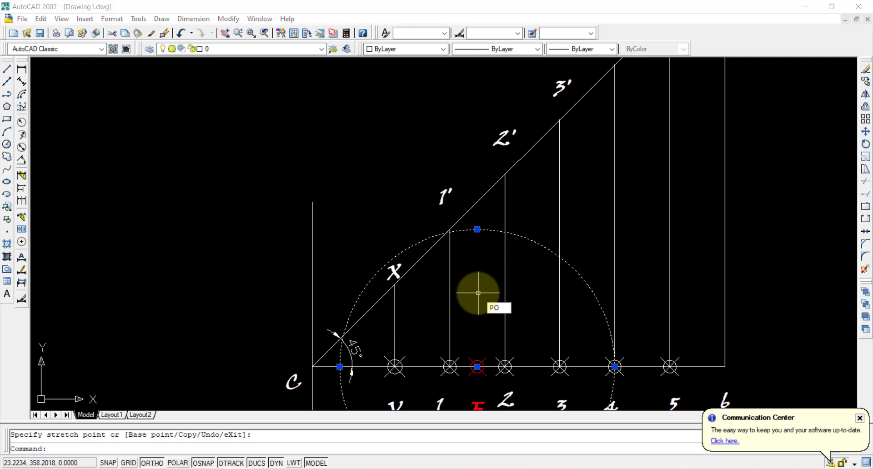
pyautogui.press('Return')
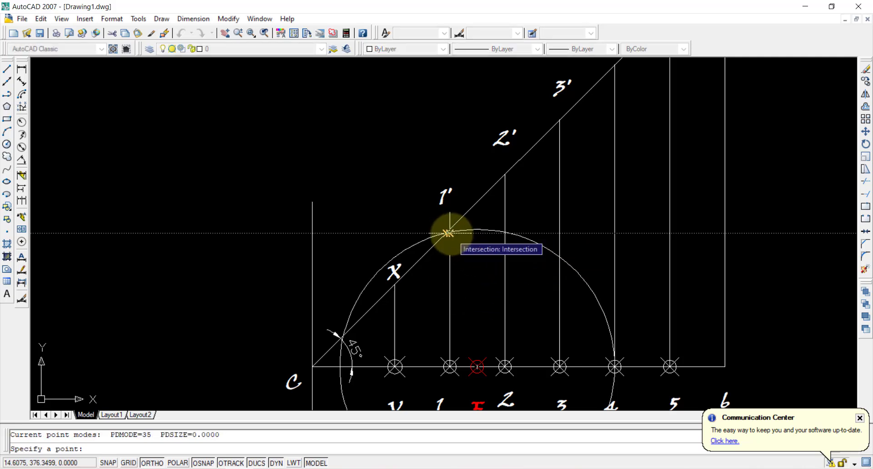
pyautogui.scroll(2, 448, 233)
pyautogui.click(448, 233)
pyautogui.scroll(-2, 545, 357)
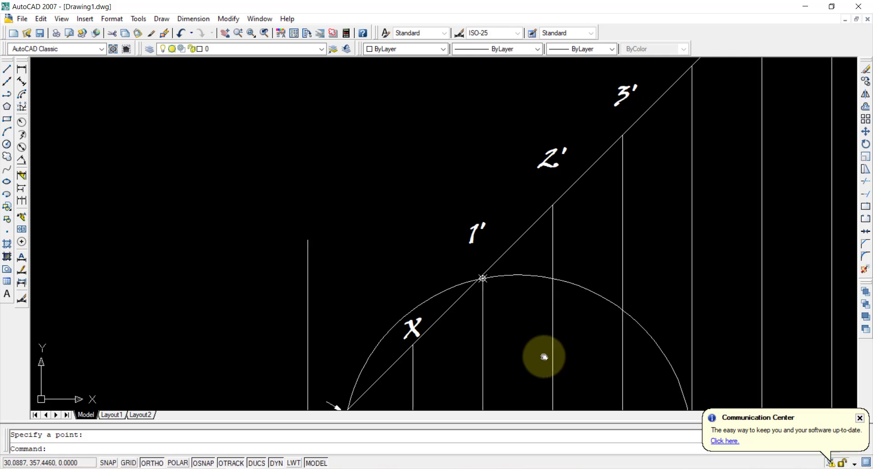
# Step: Erase the construction circle centred on F
pyautogui.moveTo(544, 357); pyautogui.dragTo(503, 242, button='middle')
pyautogui.scroll(-3, 454, 204)
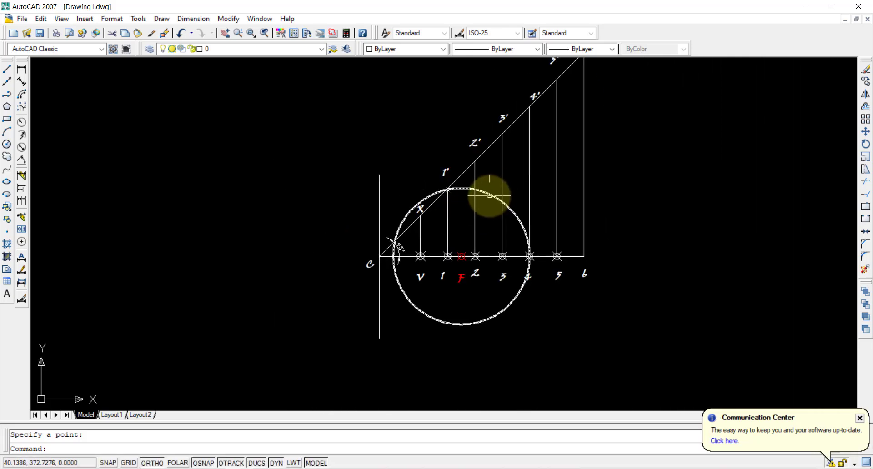
pyautogui.press('Delete')
# Step: Draw a circle centred on division point 2 with its radius reaching the upper end of that point's vertical line
pyautogui.scroll(1, 490, 194)
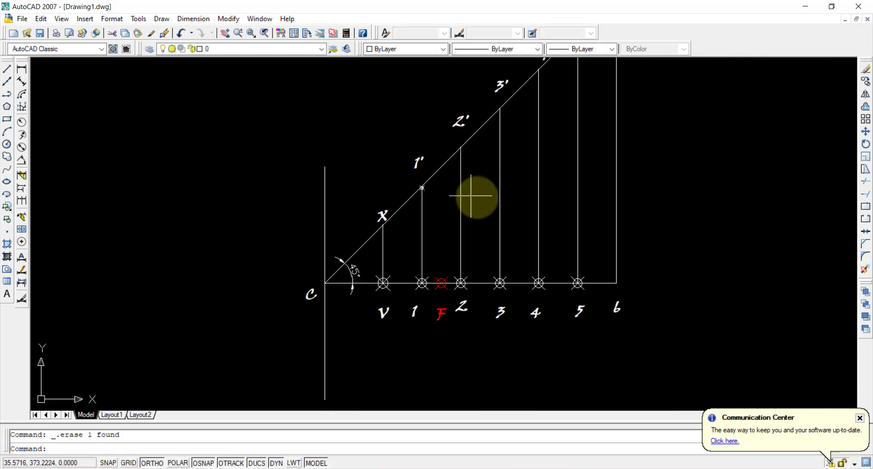
pyautogui.click(5, 145)
pyautogui.click(461, 284)
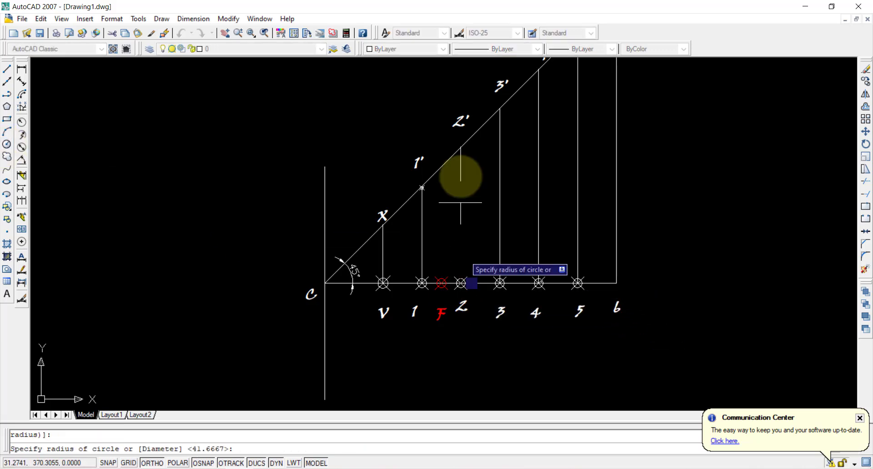
pyautogui.click(461, 147)
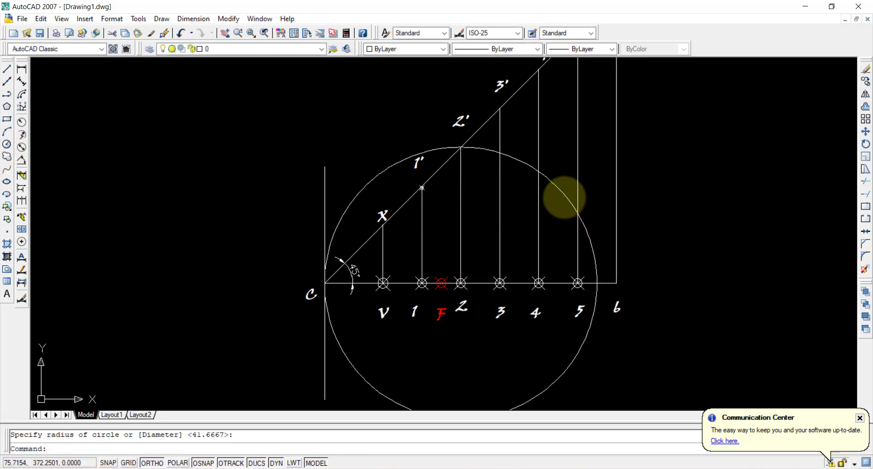
# Step: Move the circle by its centre from division point 2 to the focus F
pyautogui.click(564, 197)
pyautogui.click(460, 283)
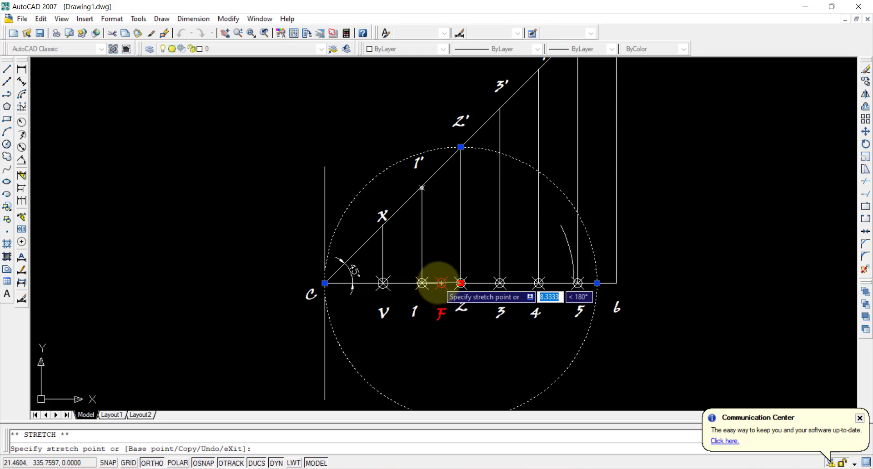
pyautogui.click(441, 283)
# Step: Place a point where the circle centred on F meets the vertical line at division 2, and erase that circle
pyautogui.scroll(10, 463, 138)
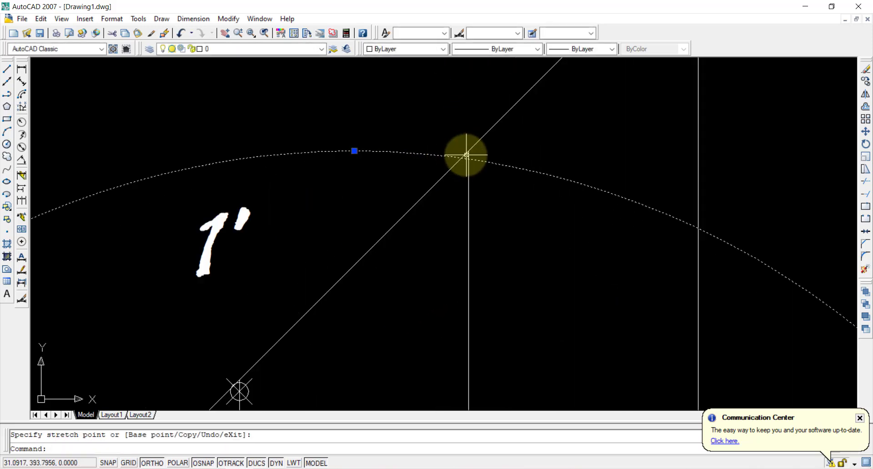
pyautogui.press('Return')
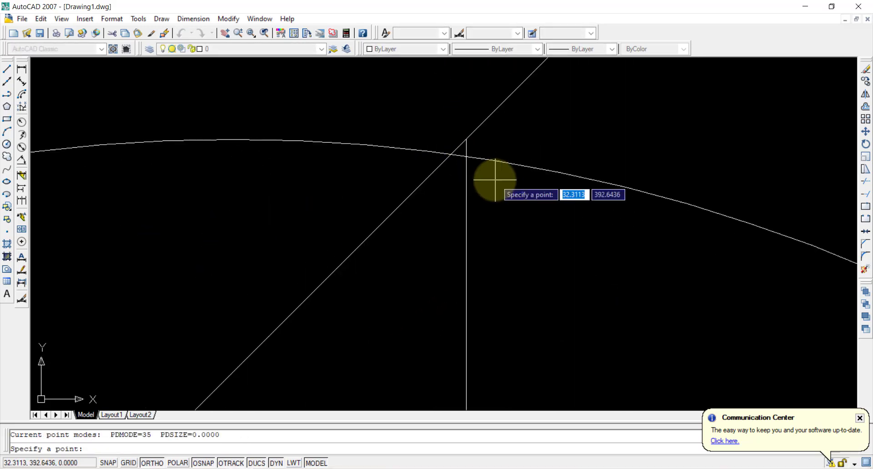
pyautogui.click(466, 156)
pyautogui.scroll(-5, 590, 236)
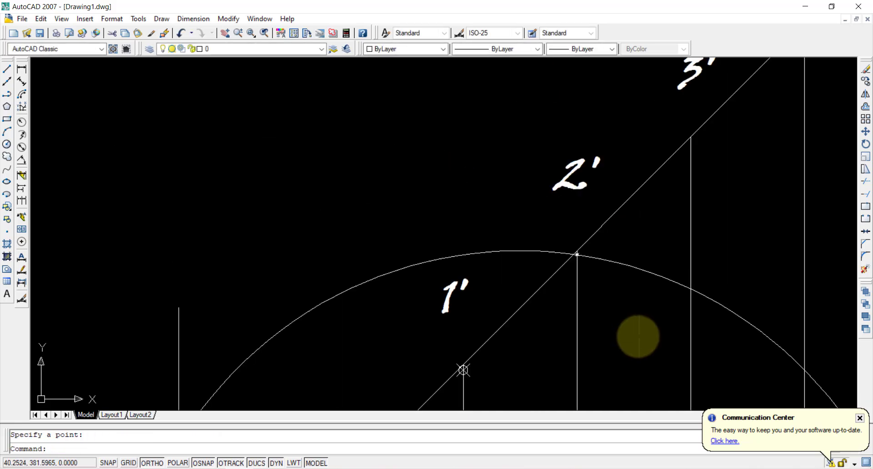
pyautogui.click(568, 214)
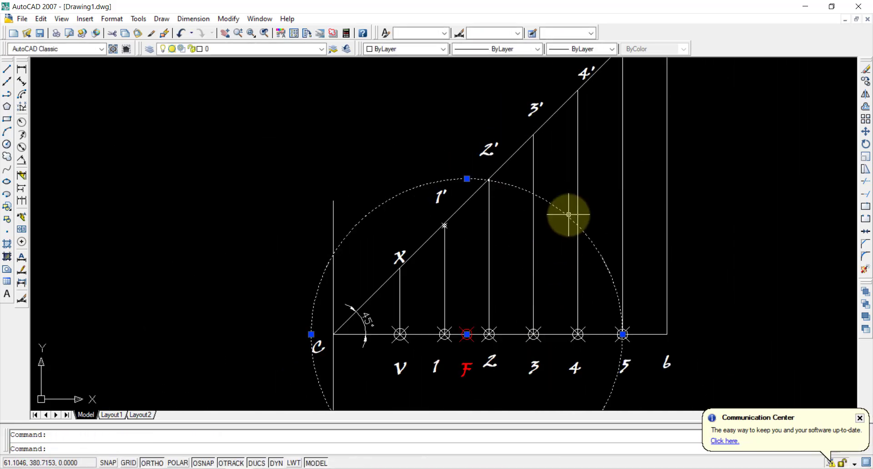
pyautogui.press('Delete')
# Step: Draw a circle centred on division point 3 with its radius reaching 3', and move it by its centre to F
pyautogui.click(11, 146)
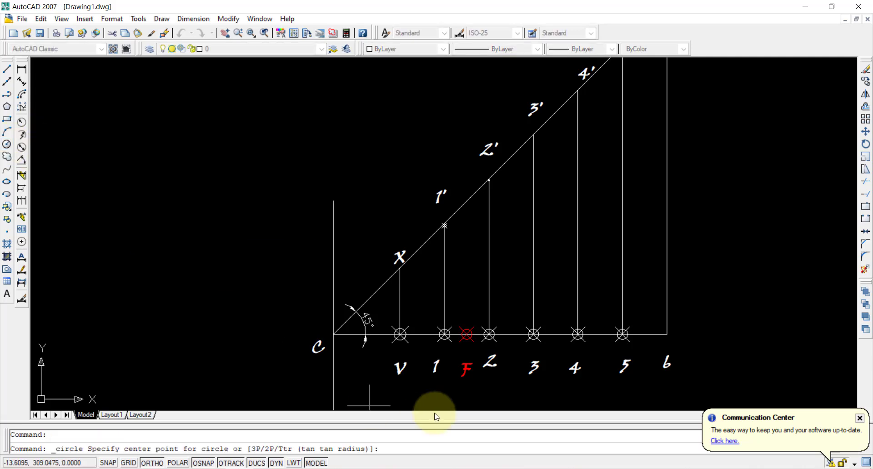
pyautogui.click(533, 334)
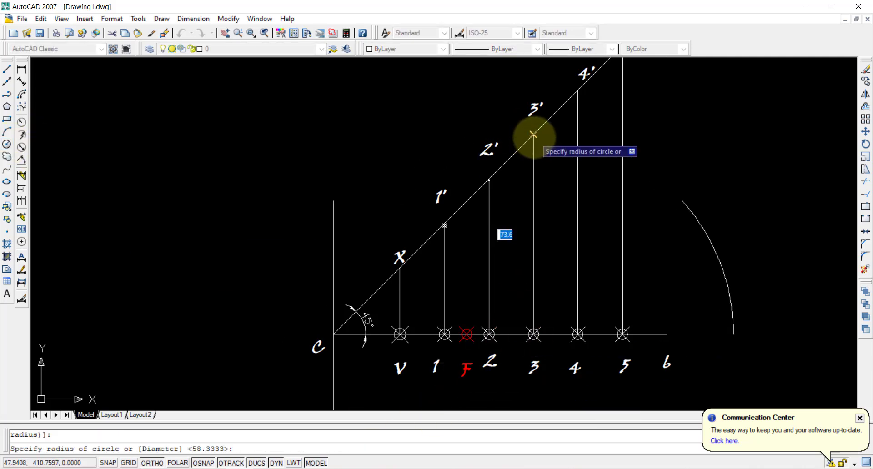
pyautogui.click(533, 144)
pyautogui.click(714, 251)
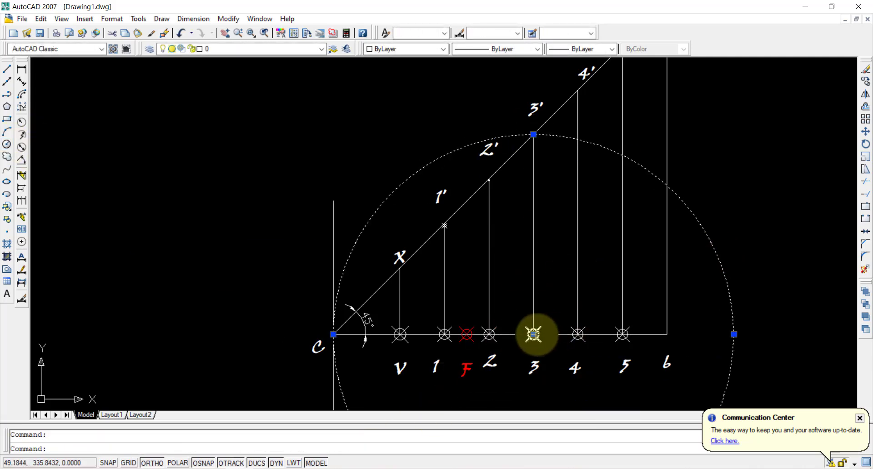
pyautogui.click(533, 334)
pyautogui.click(466, 334)
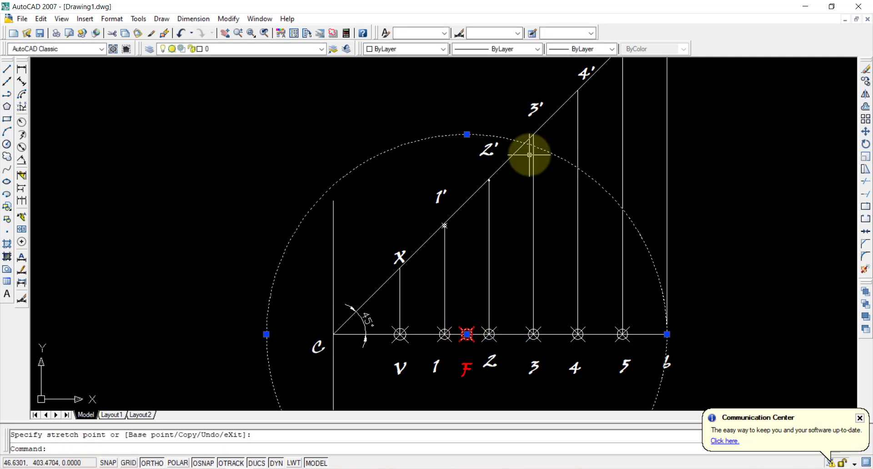
# Step: Place a point where the circle centred on F intersects the vertical line at division 3
pyautogui.write('PO')
pyautogui.press('Return')
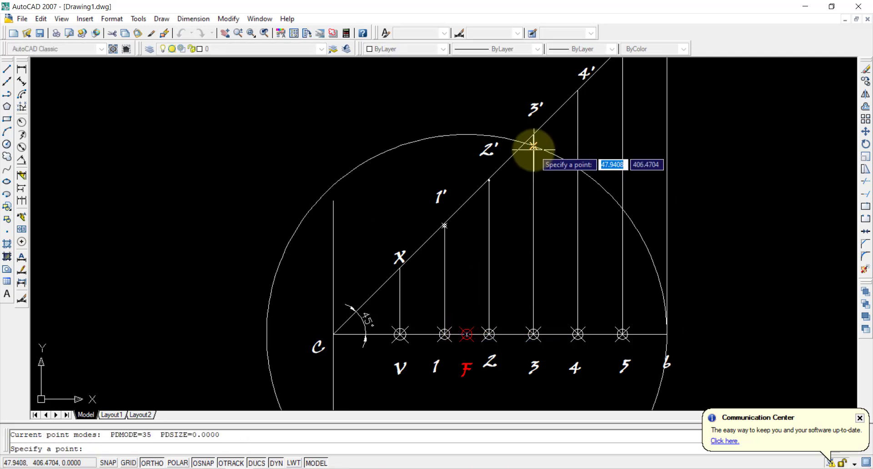
pyautogui.click(533, 147)
# Step: Move the circle's centre from F to division point 4 and stretch its radius to the upper end of that vertical line at 4'
pyautogui.click(633, 231)
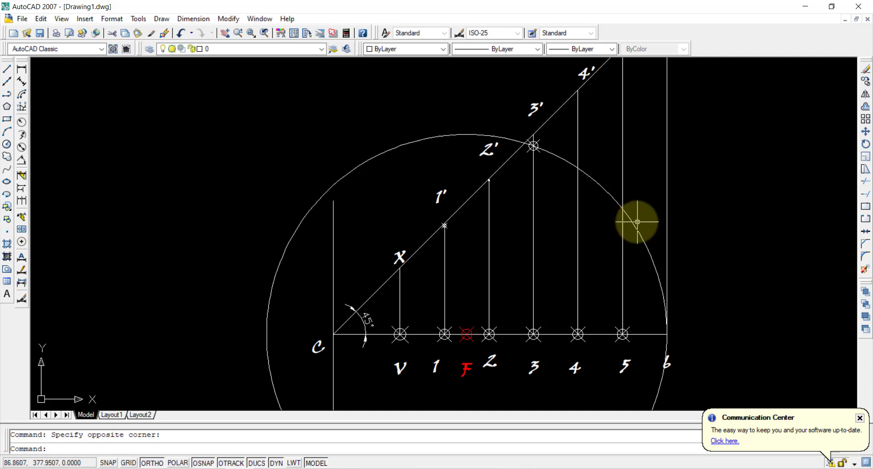
pyautogui.click(635, 224)
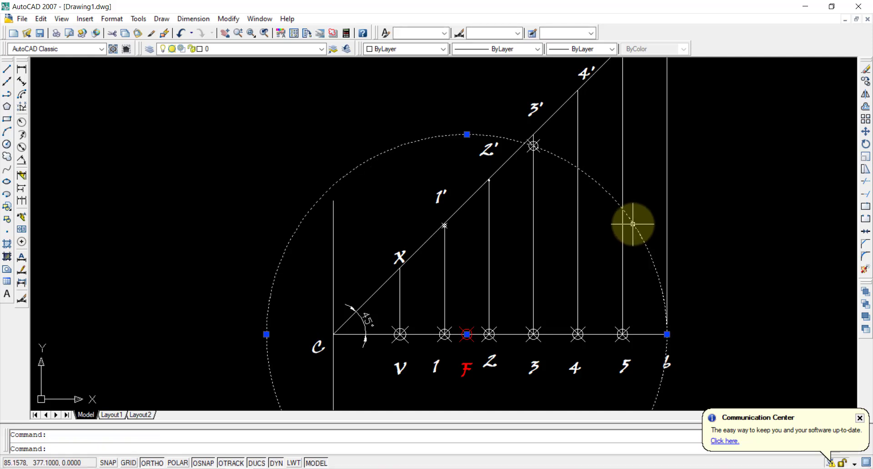
pyautogui.click(466, 334)
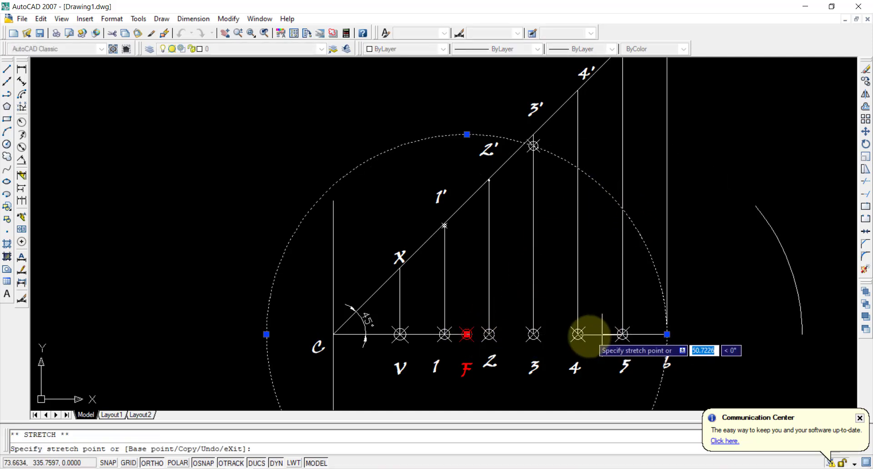
pyautogui.click(577, 334)
pyautogui.click(577, 135)
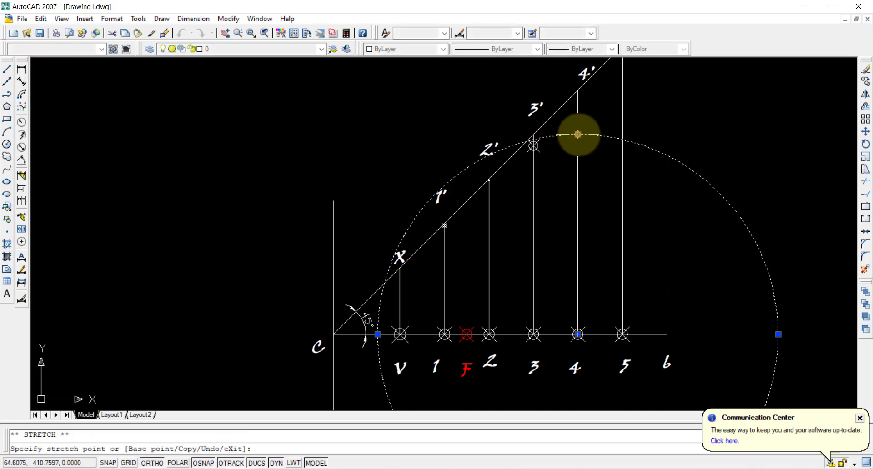
pyautogui.click(577, 89)
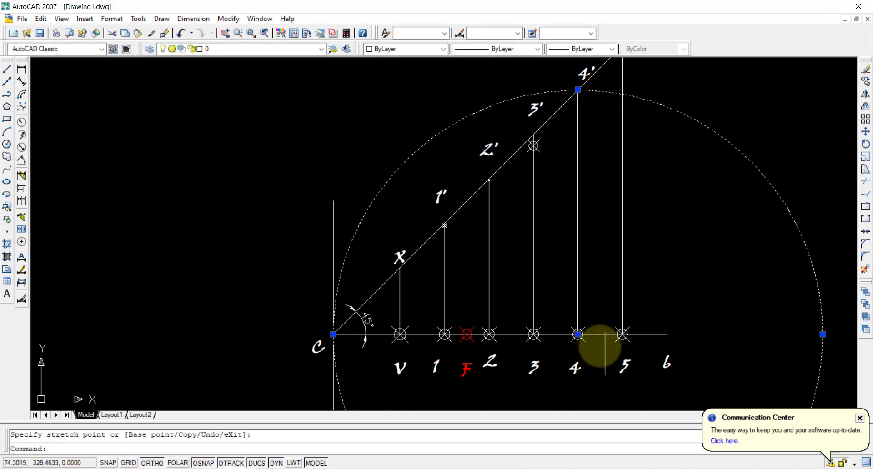
# Step: Move the circle back to F and place a point where it intersects the vertical line at division 4
pyautogui.click(577, 334)
pyautogui.click(467, 334)
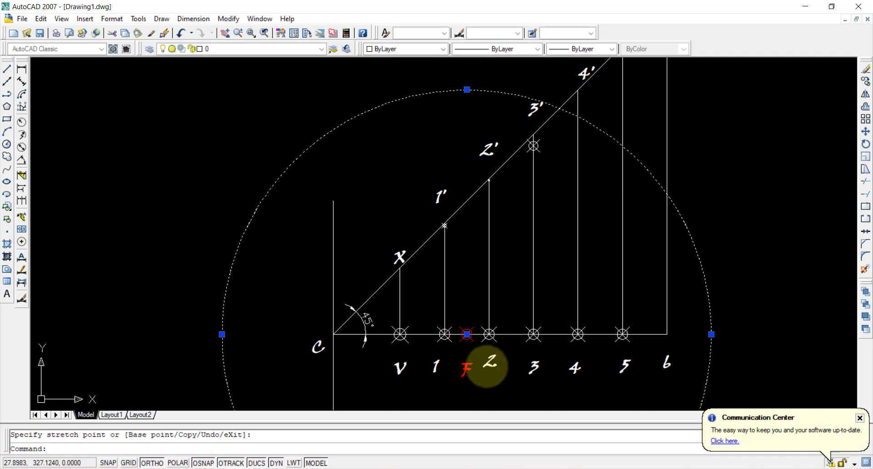
pyautogui.press('Return')
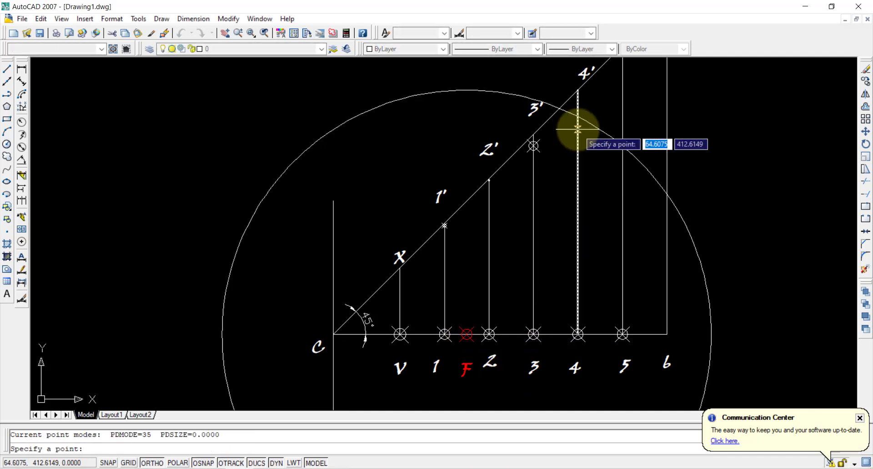
pyautogui.click(578, 117)
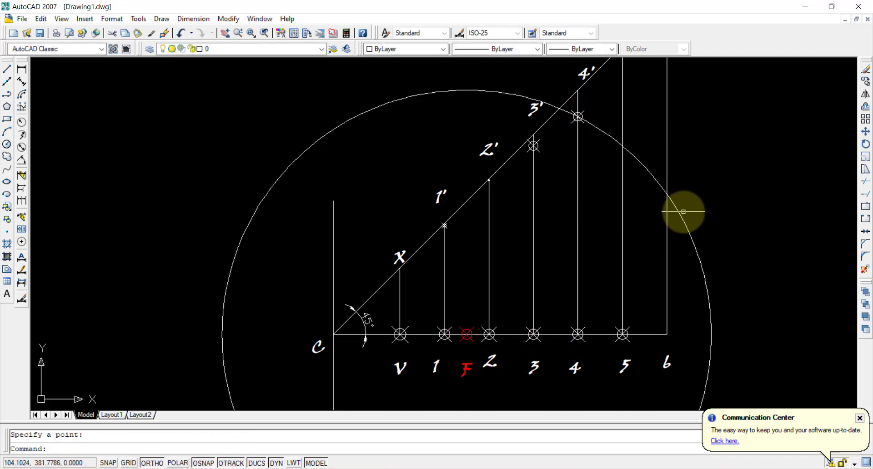
# Step: Recentre the circle from F on division point 5 and stretch its radius to the upper end of that vertical line at 5'
pyautogui.click(684, 212)
pyautogui.click(472, 335)
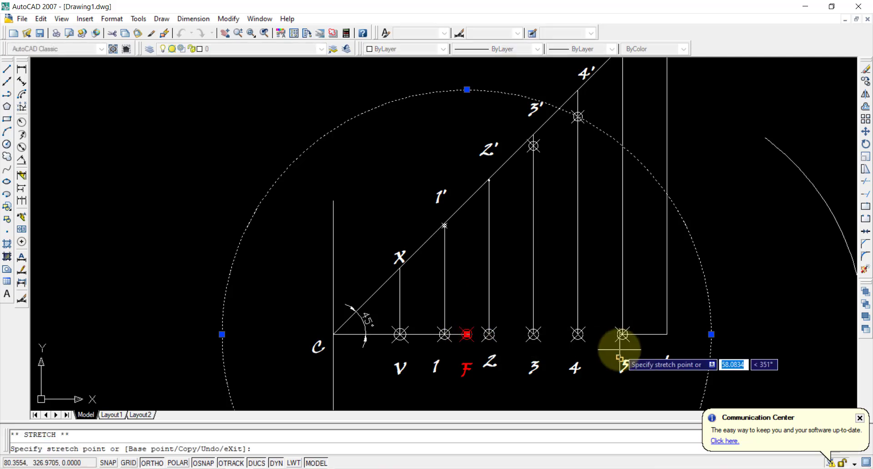
pyautogui.click(622, 335)
pyautogui.moveTo(611, 72); pyautogui.dragTo(605, 102, button='middle')
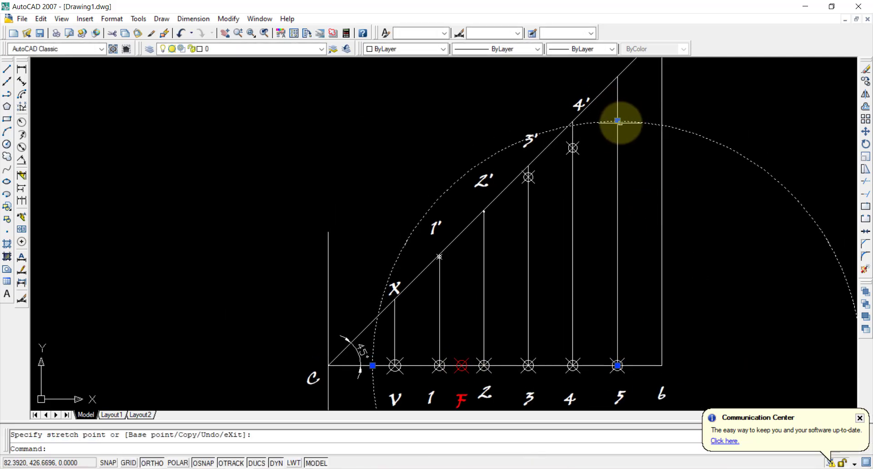
pyautogui.click(617, 120)
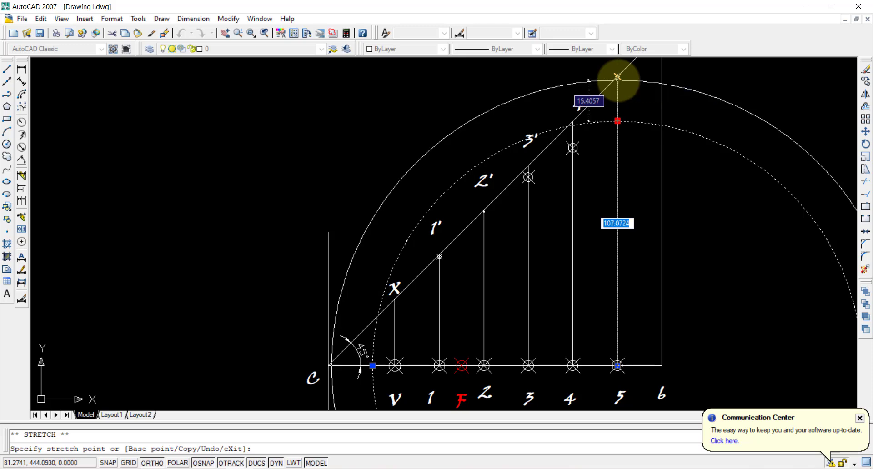
pyautogui.click(617, 77)
# Step: Return the circle's centre to F and place a point where it intersects the vertical line at division 5
pyautogui.scroll(-2, 727, 257)
pyautogui.moveTo(730, 263); pyautogui.dragTo(734, 246, button='middle')
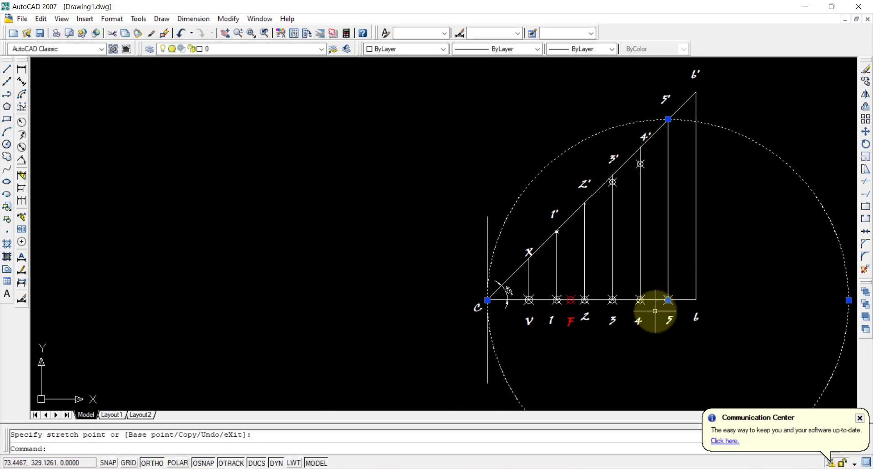
pyautogui.click(668, 300)
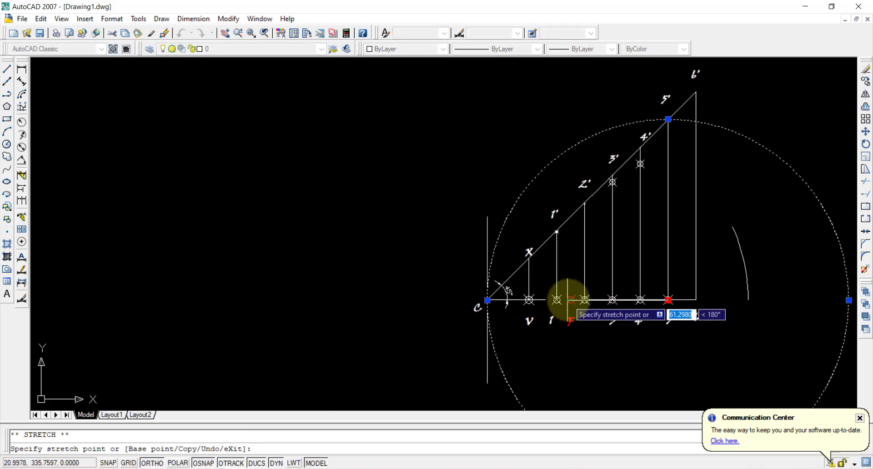
pyautogui.click(570, 300)
pyautogui.moveTo(570, 300); pyautogui.dragTo(531, 269, button='middle')
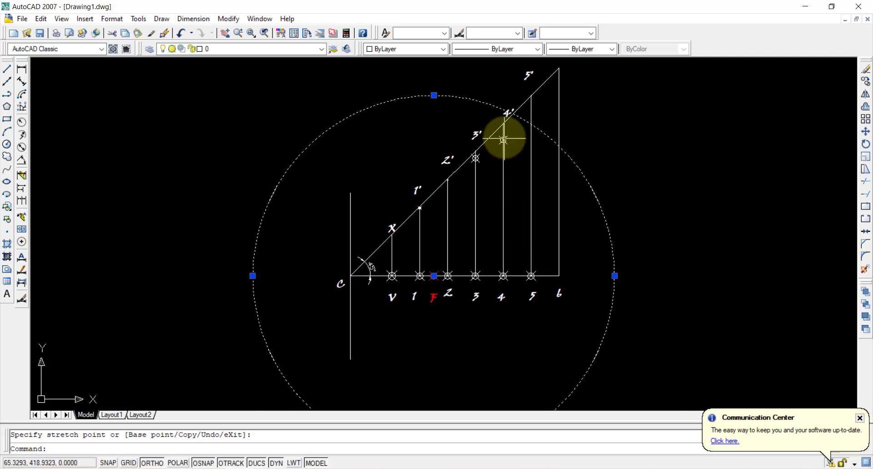
pyautogui.press('Return')
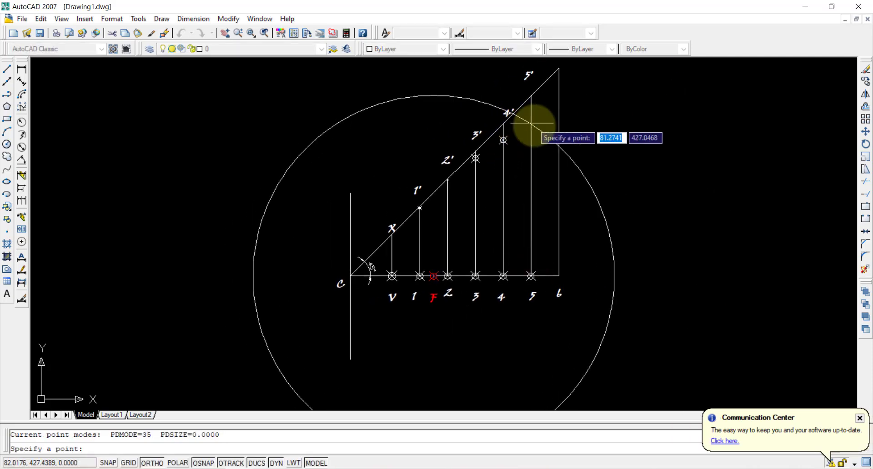
pyautogui.click(531, 124)
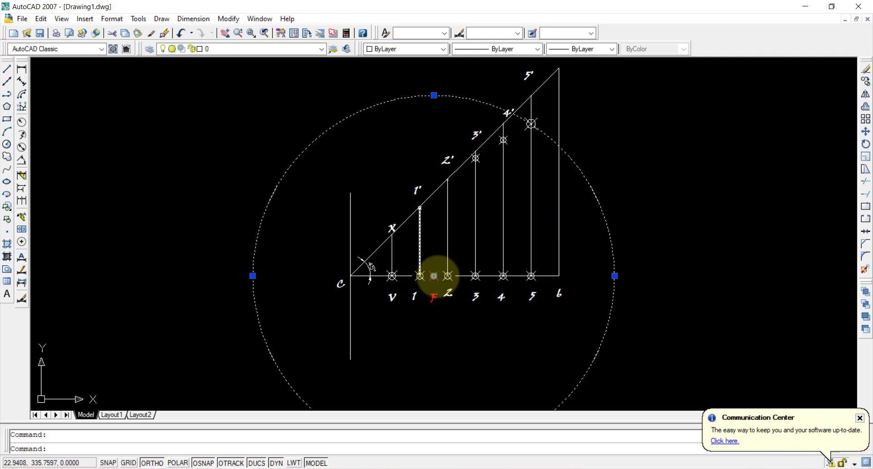
# Step: Move the circle's centre from F to division point 6 and stretch its radius to the upper end of the last vertical line
pyautogui.click(434, 276)
pyautogui.click(559, 276)
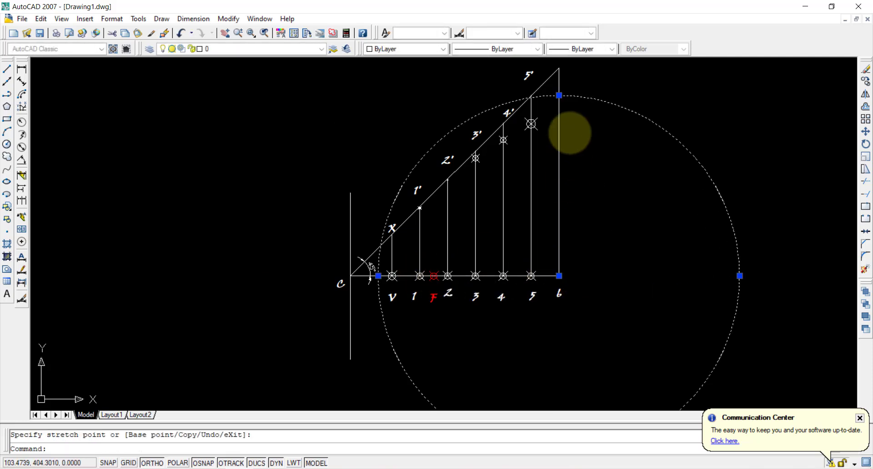
pyautogui.click(559, 95)
pyautogui.click(558, 67)
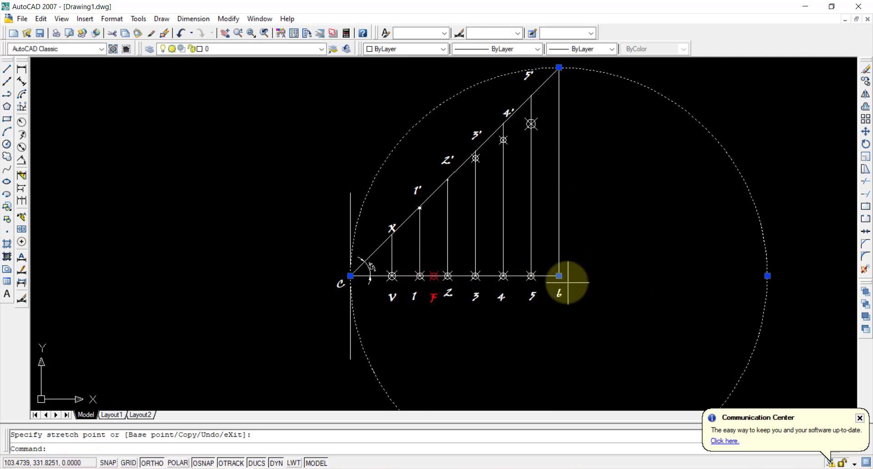
# Step: Move the circle back to F and place a point where it intersects the vertical line at division 6
pyautogui.click(559, 276)
pyautogui.click(434, 275)
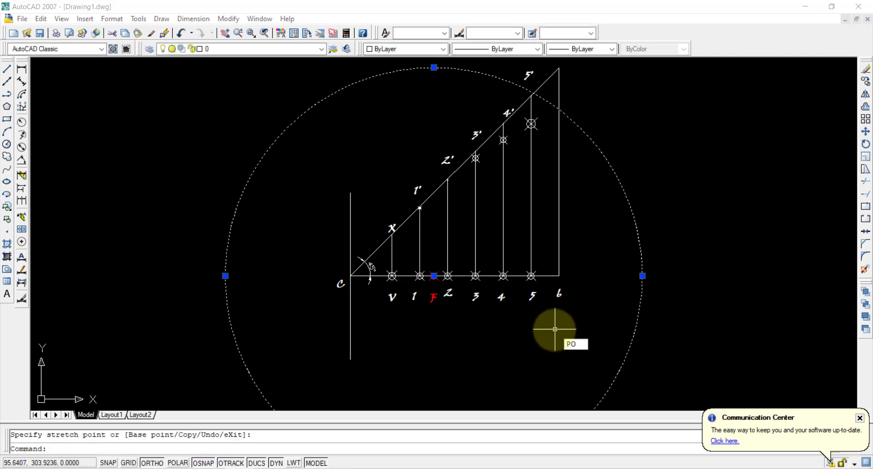
pyautogui.press('Return')
pyautogui.click(558, 109)
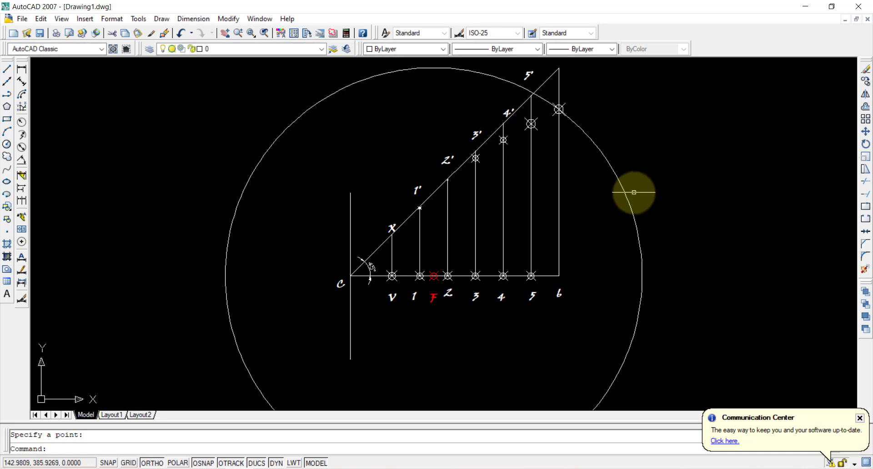
# Step: Erase the remaining construction circle centred on F
pyautogui.click(632, 192)
pyautogui.press('Delete')
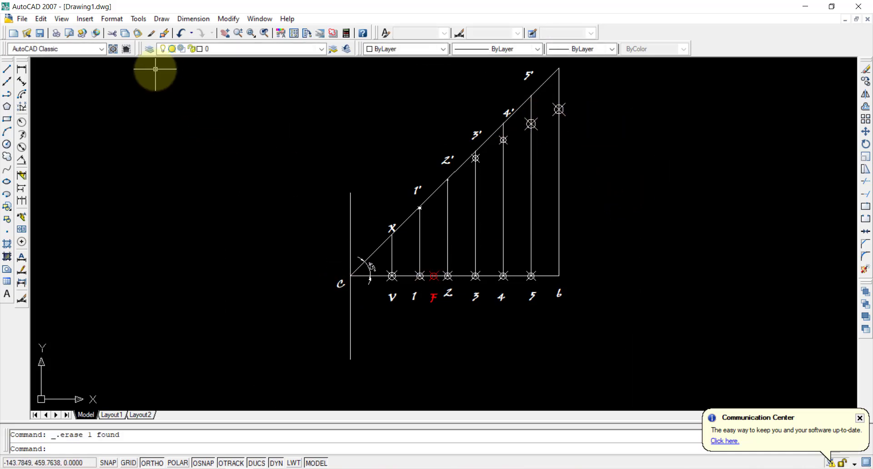
# Step: Reapply the crossed-circle point style at 5% size relative to the screen to regenerate all point markers
pyautogui.click(112, 18)
pyautogui.click(122, 149)
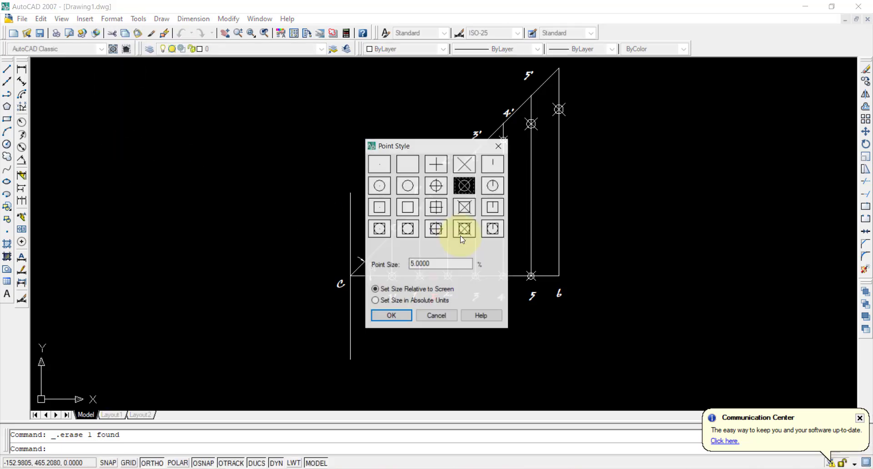
pyautogui.click(391, 315)
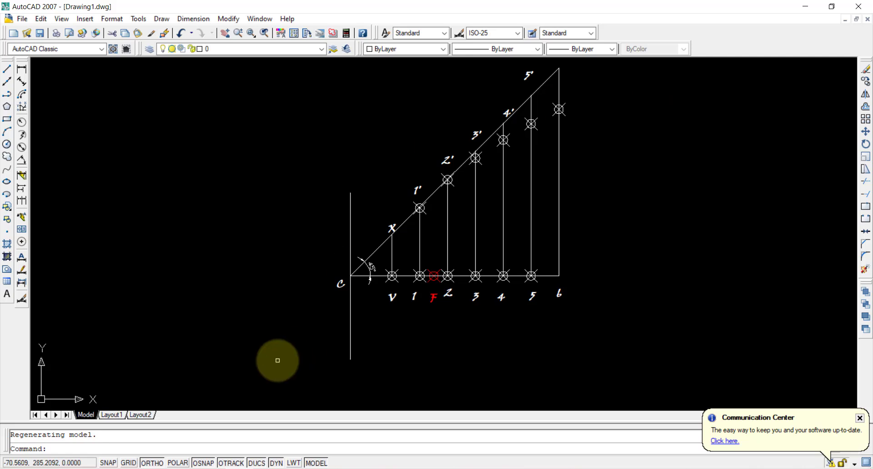
pyautogui.click(400, 200)
pyautogui.click(435, 230)
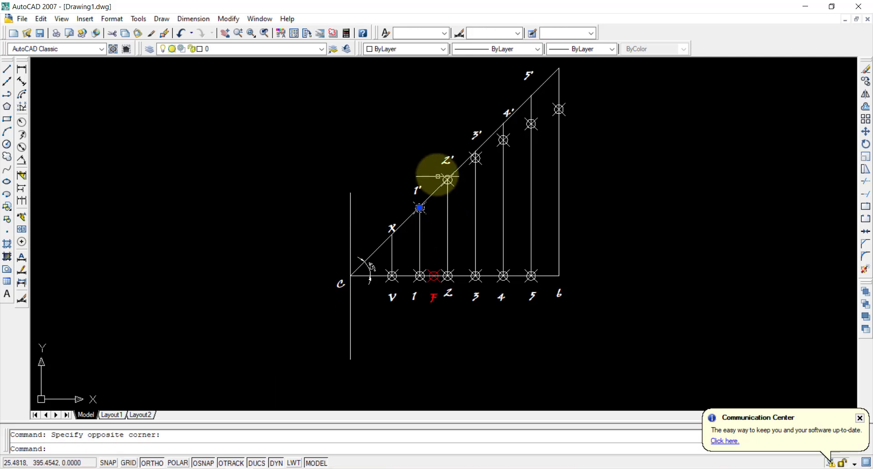
pyautogui.click(433, 169)
pyautogui.click(458, 196)
pyautogui.click(464, 146)
pyautogui.click(487, 182)
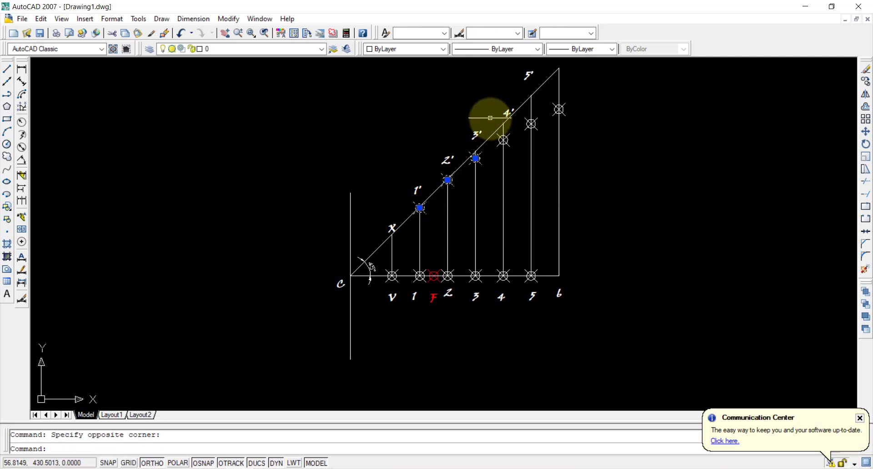
pyautogui.click(488, 122)
pyautogui.click(525, 169)
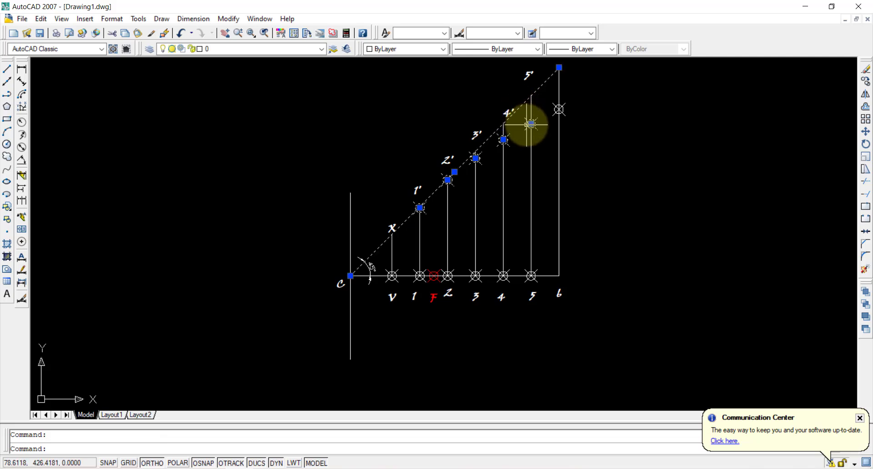
pyautogui.click(529, 124)
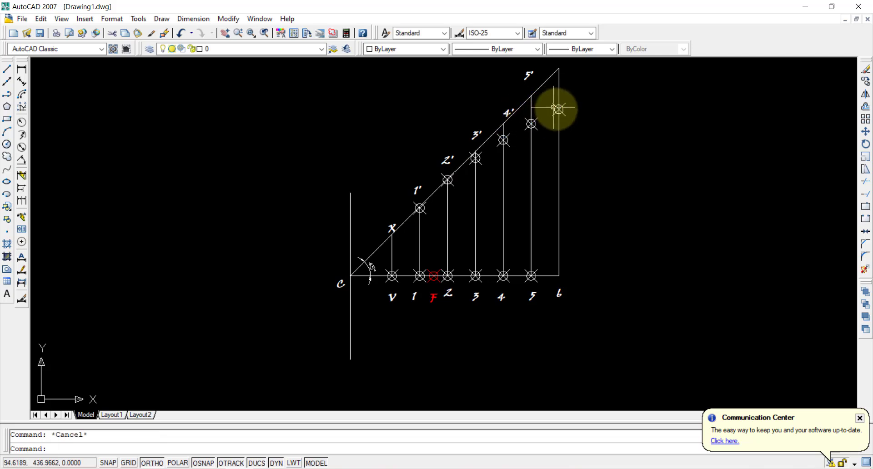
# Step: Mirror the six curve points on verticals 1 to 6 about the horizontal axis through C and V, keeping the originals
pyautogui.click(521, 88)
pyautogui.click(594, 152)
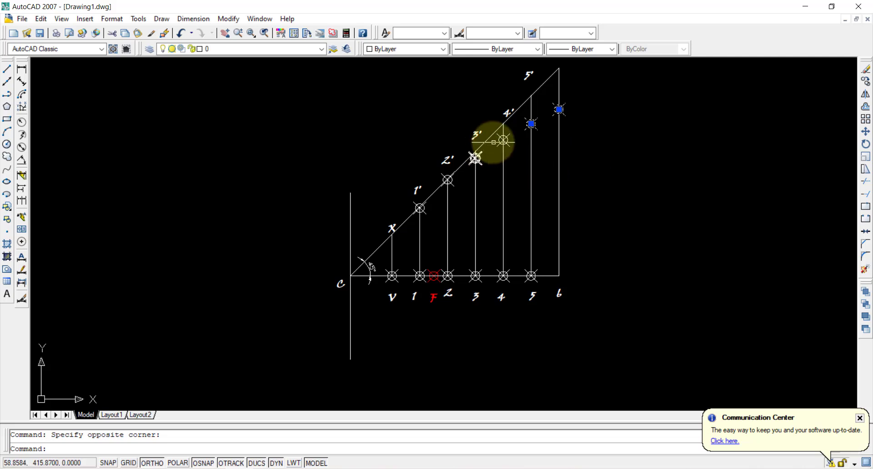
pyautogui.click(495, 128)
pyautogui.click(510, 166)
pyautogui.click(481, 151)
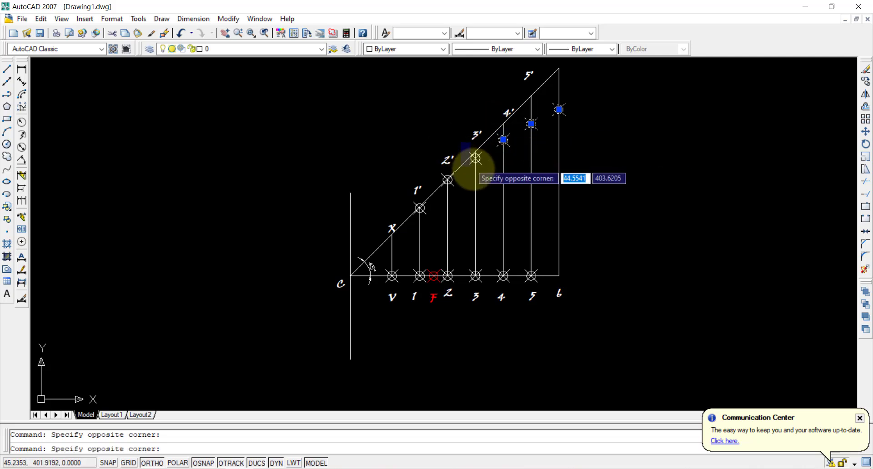
pyautogui.click(448, 181)
pyautogui.click(483, 195)
pyautogui.click(395, 195)
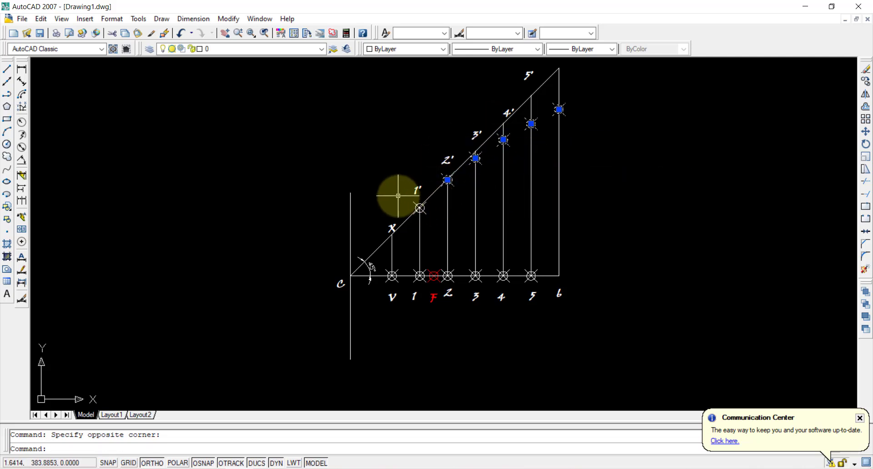
pyautogui.click(462, 229)
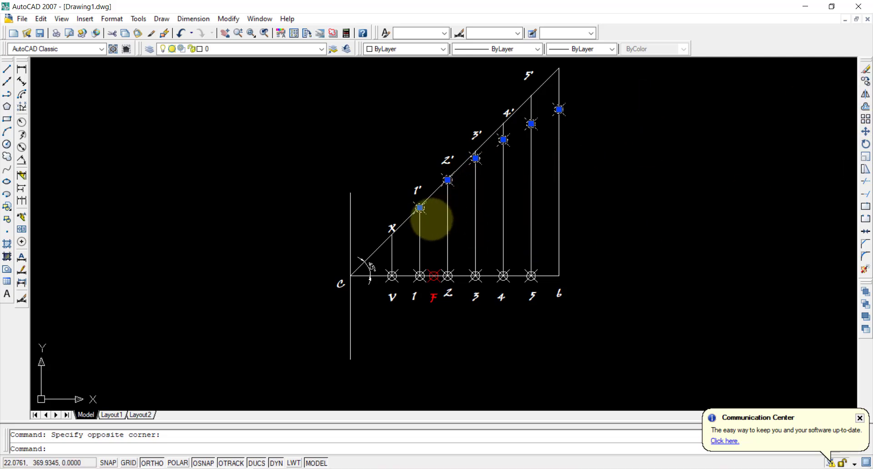
pyautogui.click(865, 94)
pyautogui.click(351, 275)
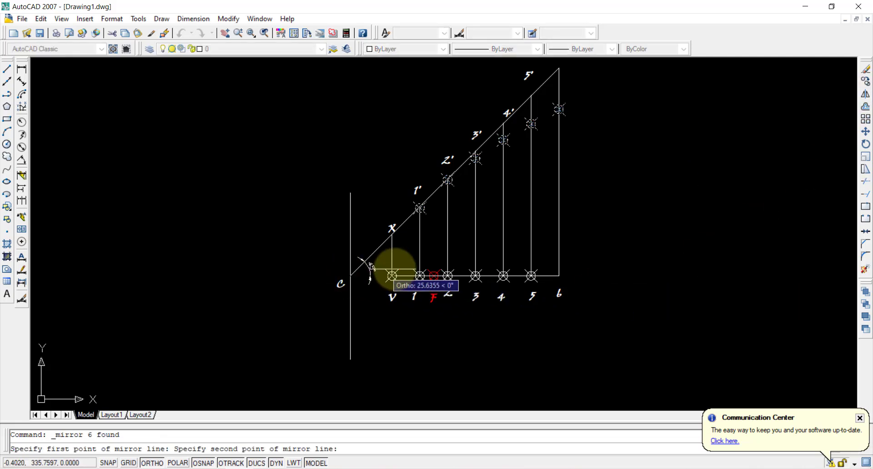
pyautogui.click(392, 276)
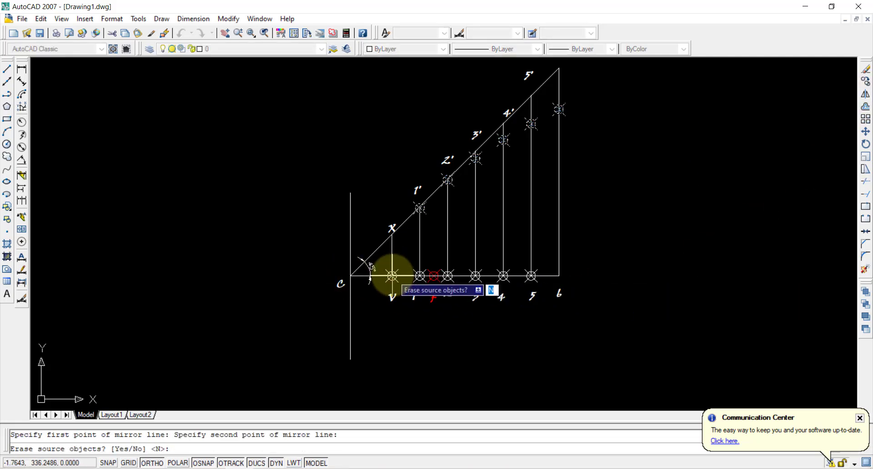
pyautogui.press('Return')
# Step: Draw a polyline from the mirrored point below division 6 through the other five mirrored points to vertex V
pyautogui.scroll(-2, 419, 291)
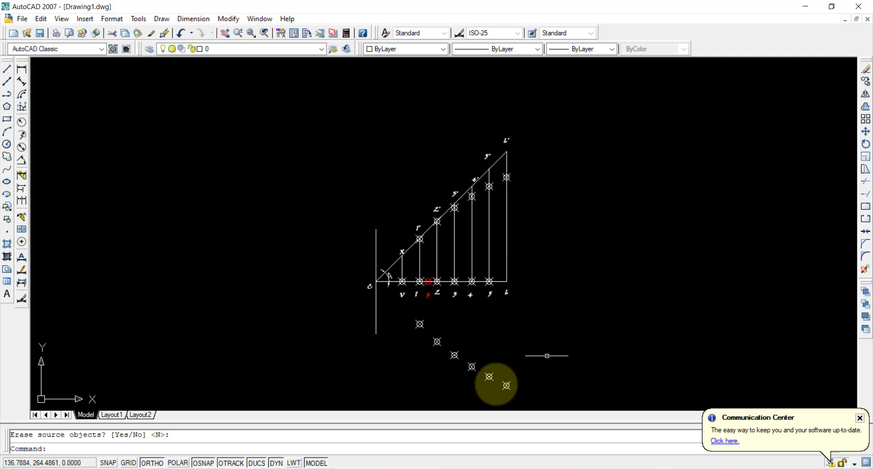
pyautogui.moveTo(519, 331); pyautogui.dragTo(528, 300, button='middle')
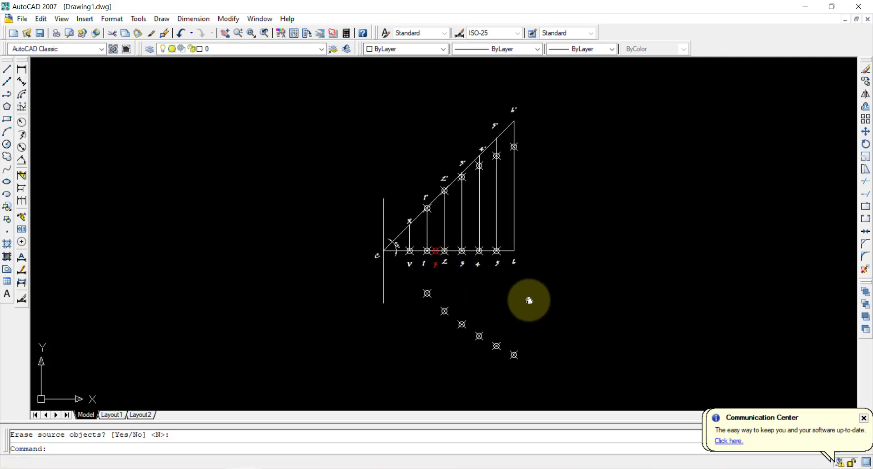
pyautogui.click(7, 95)
pyautogui.click(514, 354)
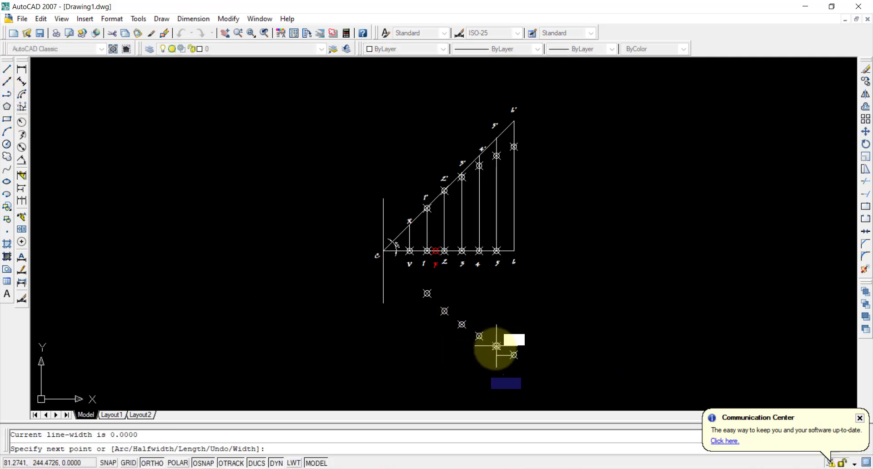
pyautogui.click(496, 346)
pyautogui.click(480, 336)
pyautogui.click(462, 324)
pyautogui.click(445, 311)
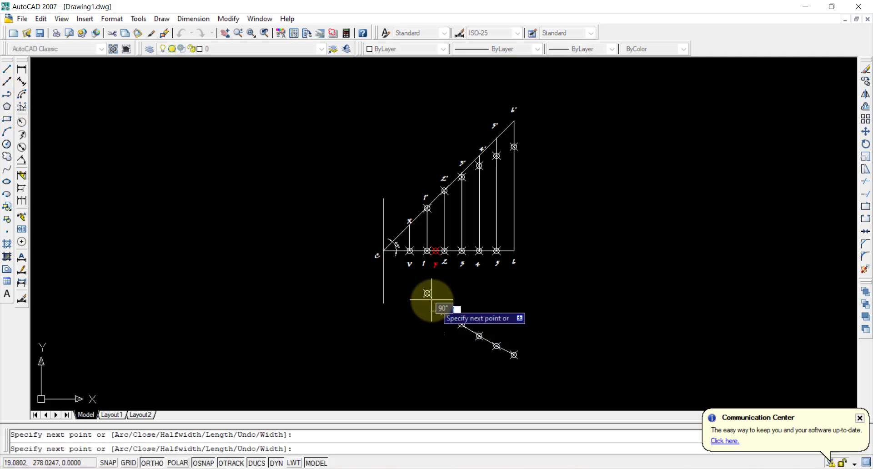
pyautogui.click(427, 294)
pyautogui.click(409, 250)
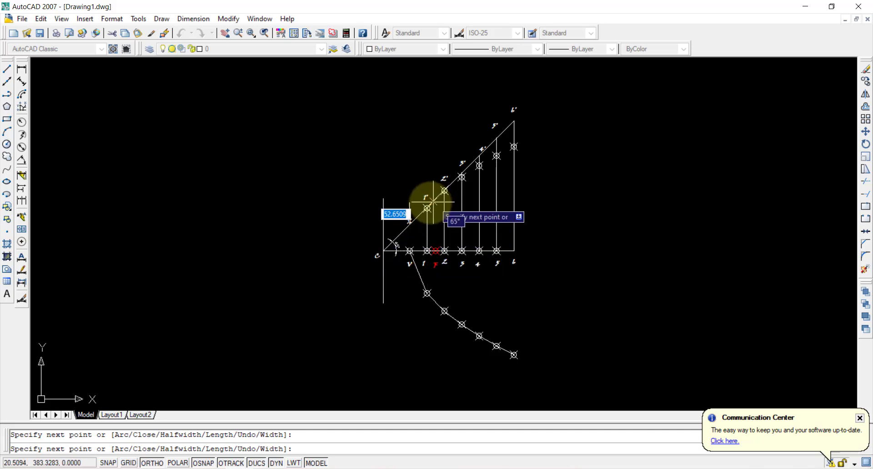
# Step: Continue the polyline from V through the six upper curve points, ending at the point on vertical 6
pyautogui.scroll(2, 426, 213)
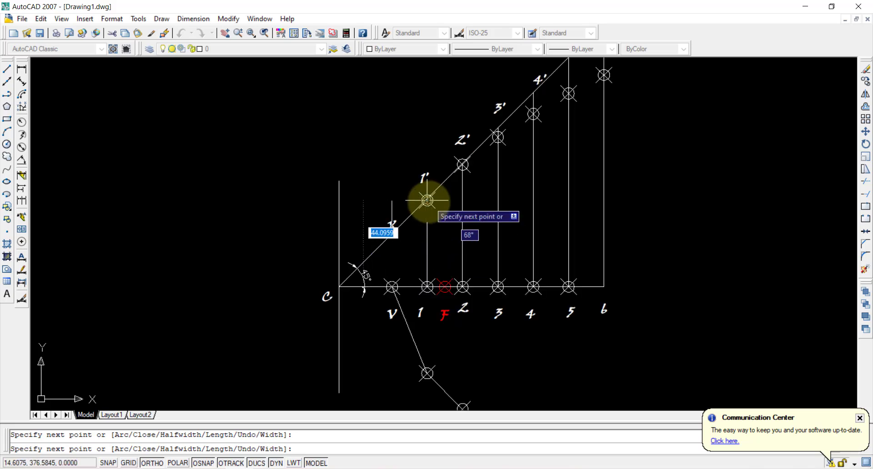
pyautogui.click(427, 200)
pyautogui.click(462, 164)
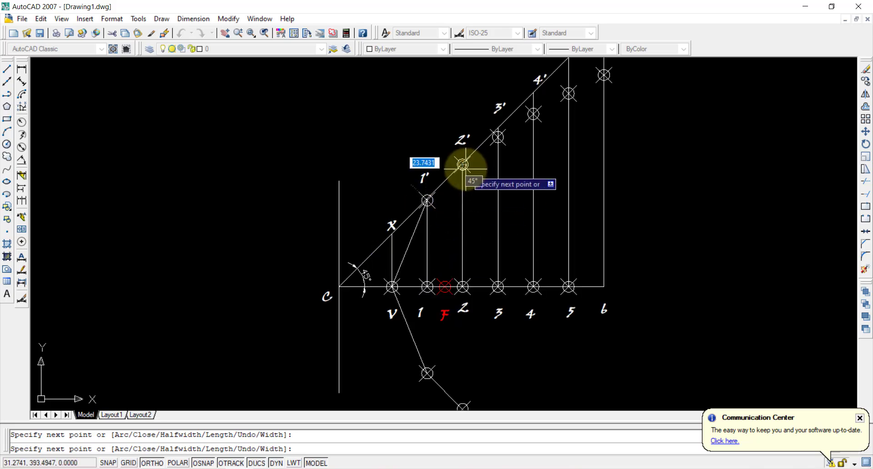
pyautogui.click(498, 137)
pyautogui.click(533, 114)
pyautogui.click(569, 93)
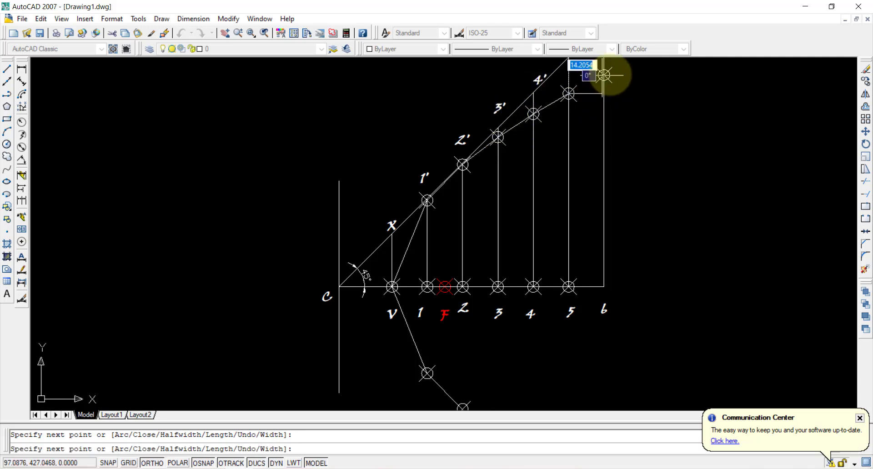
pyautogui.click(604, 75)
pyautogui.press('Escape')
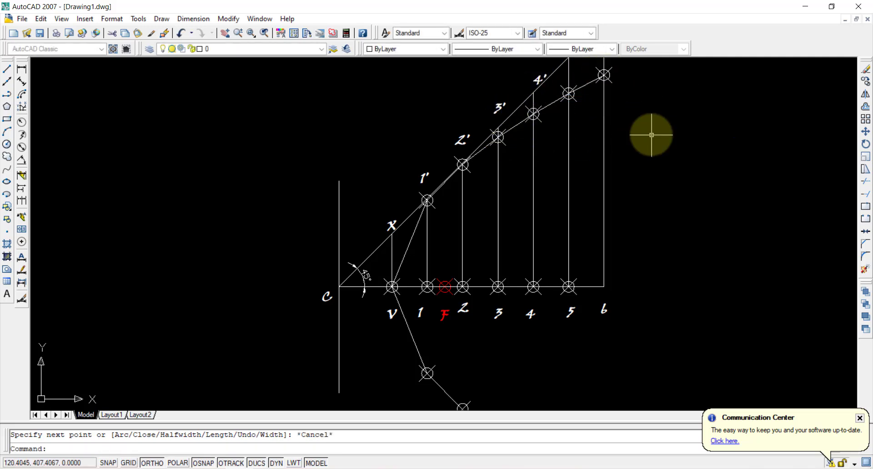
# Step: Smooth the polyline through the curve points with the Fit option of Polyline Edit (PE)
pyautogui.scroll(-2, 427, 281)
pyautogui.moveTo(497, 318); pyautogui.dragTo(488, 282, button='middle')
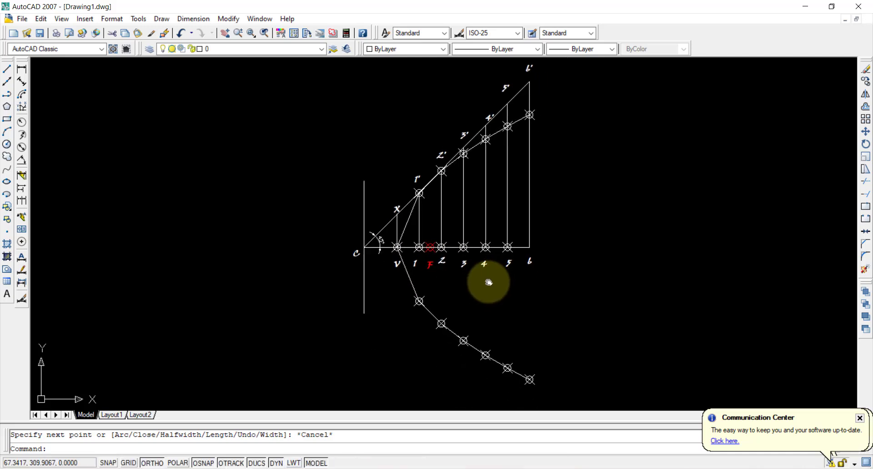
pyautogui.write('PE')
pyautogui.press('Return')
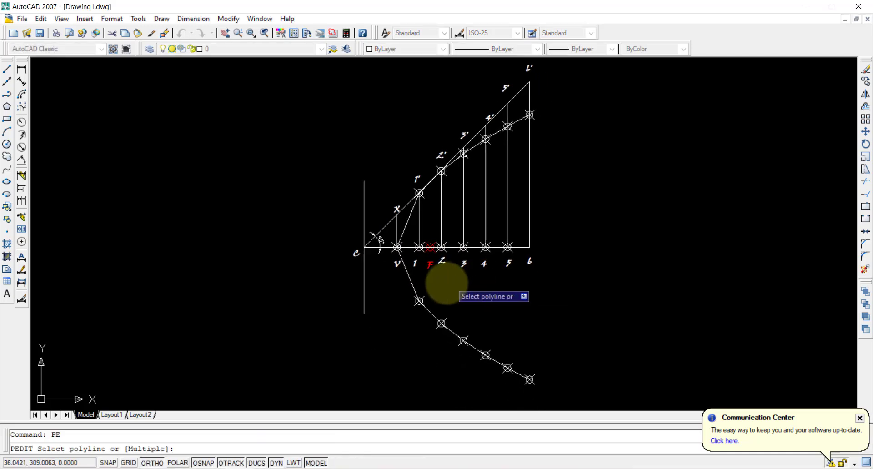
pyautogui.click(412, 286)
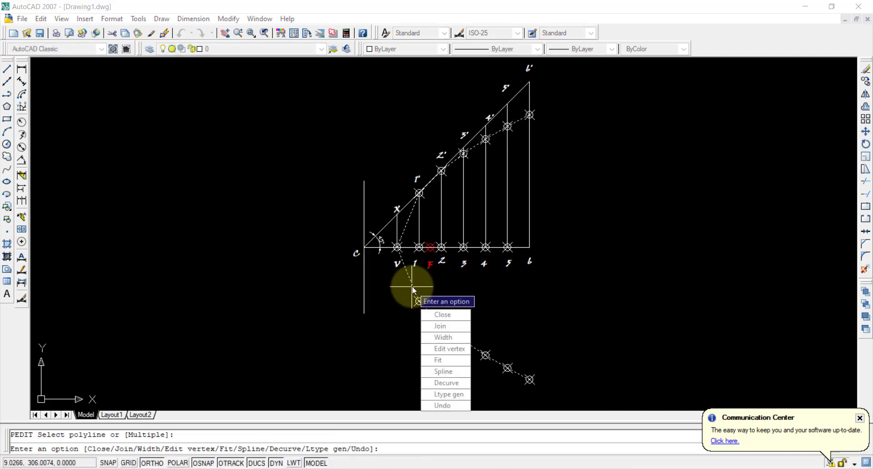
pyautogui.click(457, 359)
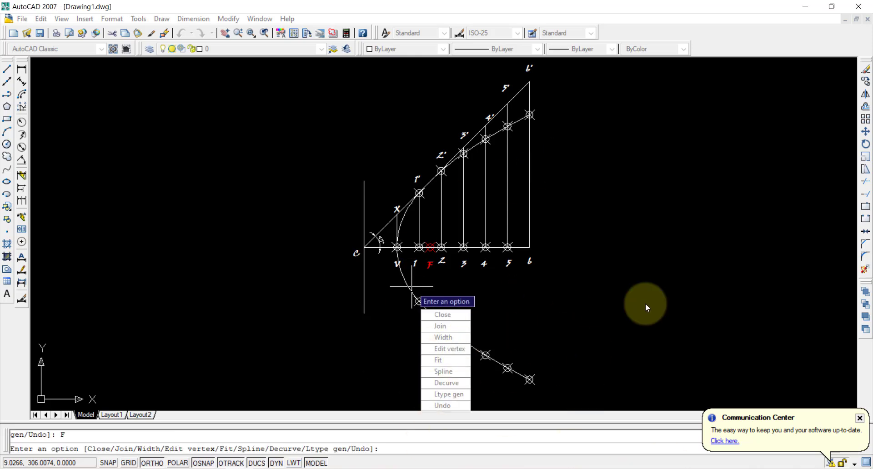
pyautogui.press('Escape')
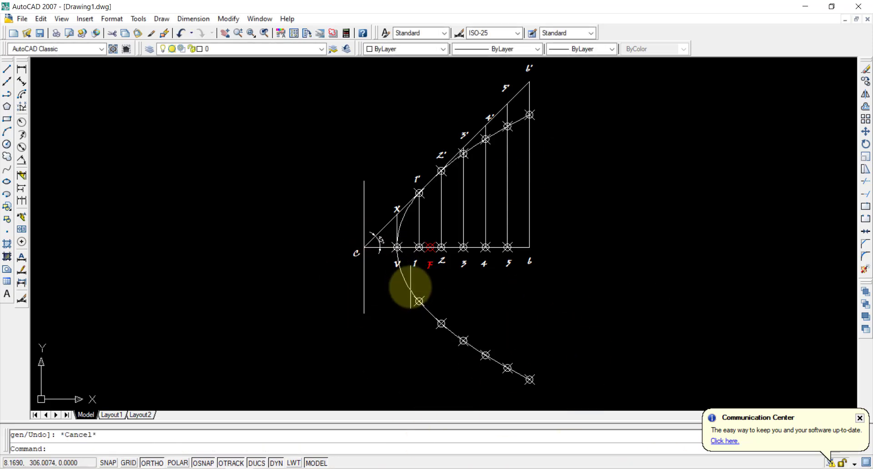
# Step: Set the parabola's lineweight to 0.70 mm and turn on lineweight display
pyautogui.click(411, 286)
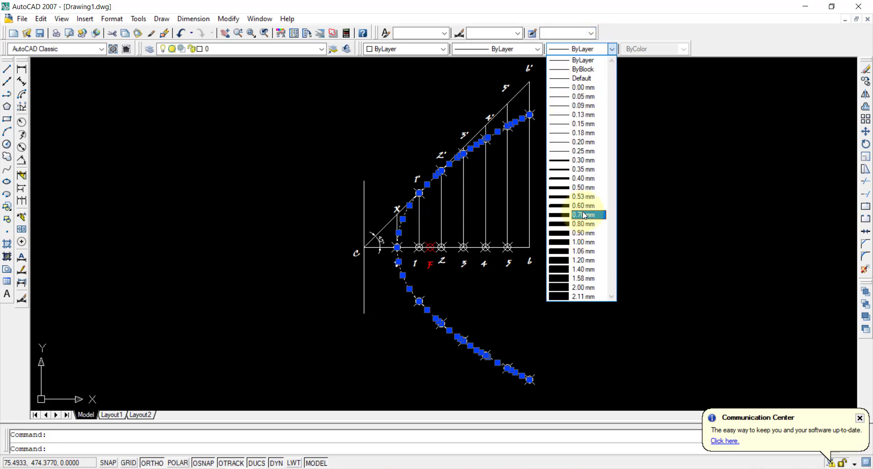
pyautogui.click(584, 214)
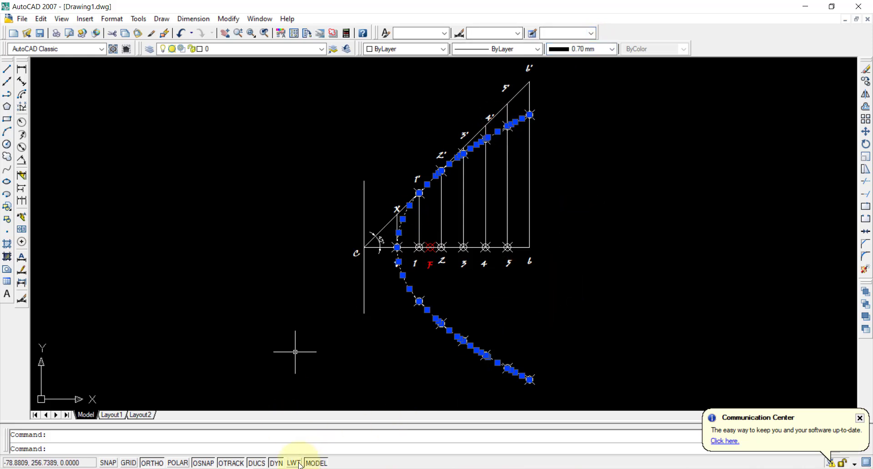
pyautogui.press('Escape')
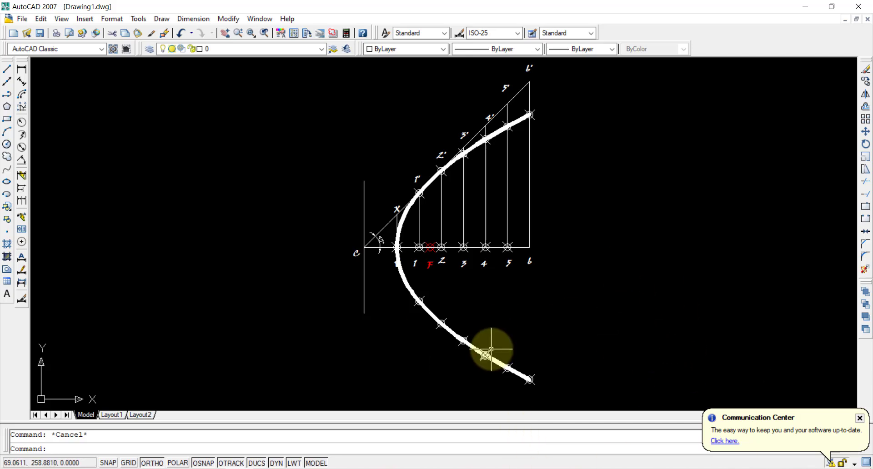
# Step: Start a multiline text box beside the parabola's lower arm with a text height of 5
pyautogui.write('MT')
pyautogui.press('Return')
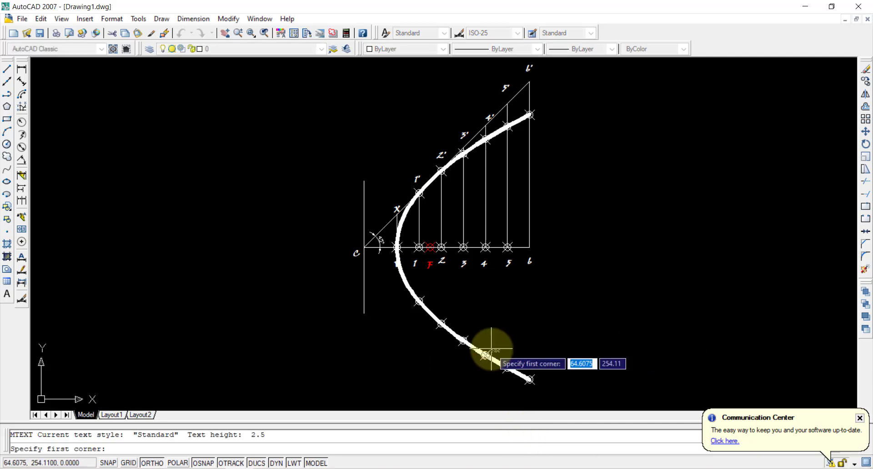
pyautogui.click(532, 294)
pyautogui.click(655, 339)
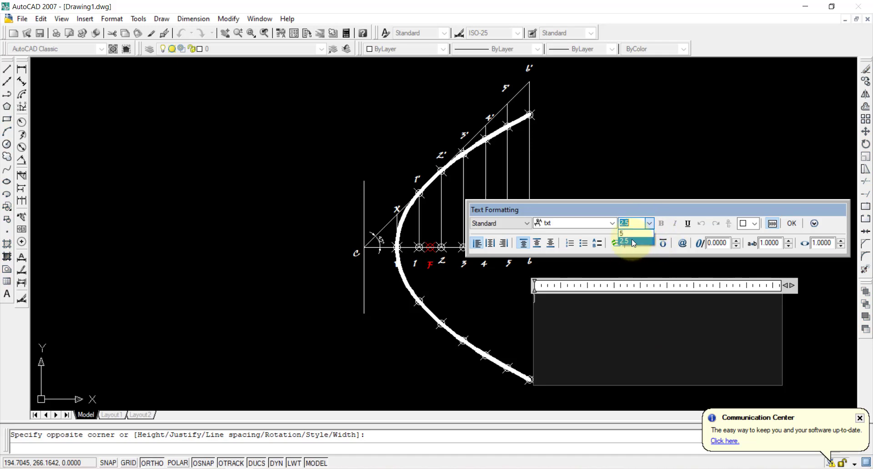
pyautogui.click(630, 233)
# Step: Switch to the Word document of questions and copy the heading "Construction of Parabola General method"
pyautogui.hotkey('alt', 'Tab')
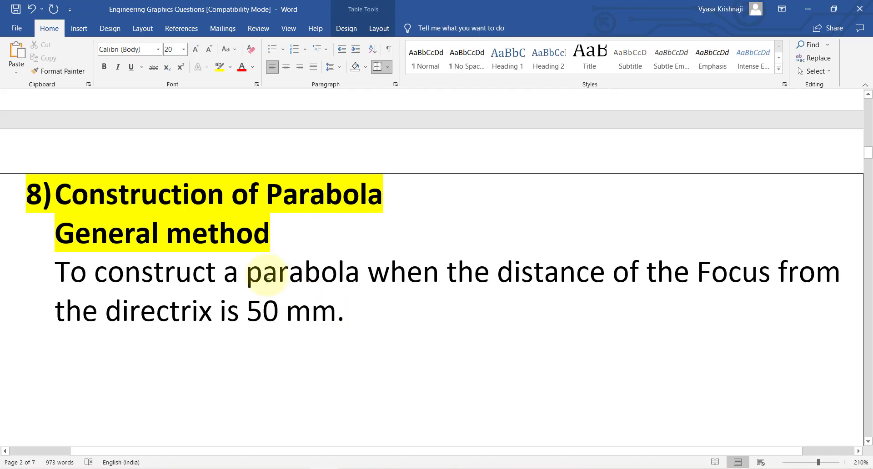
pyautogui.moveTo(276, 233); pyautogui.dragTo(97, 182)
pyautogui.rightClick(140, 203)
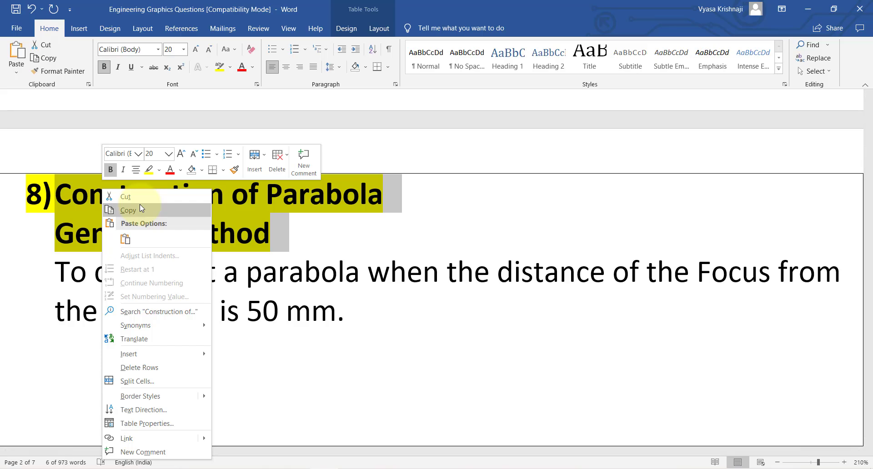
pyautogui.click(140, 207)
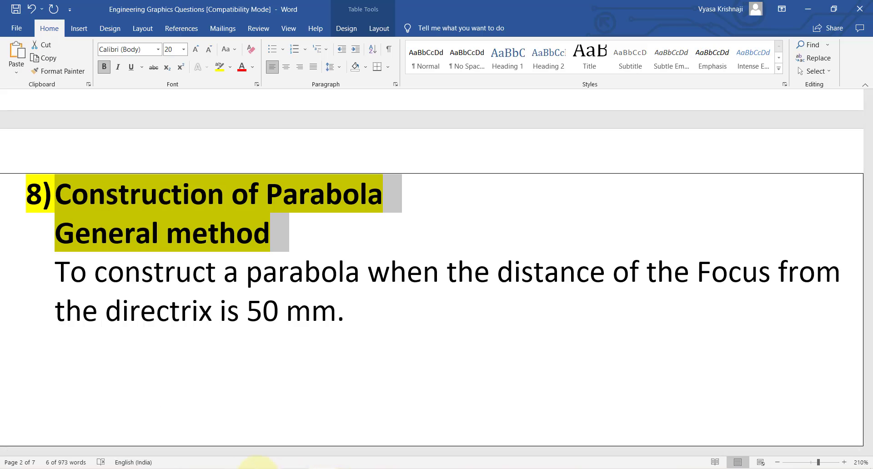
# Step: Return to AutoCAD, paste the copied heading into the text box and finish it with a smaller text height
pyautogui.hotkey('alt', 'Tab')
pyautogui.rightClick(551, 318)
pyautogui.click(580, 178)
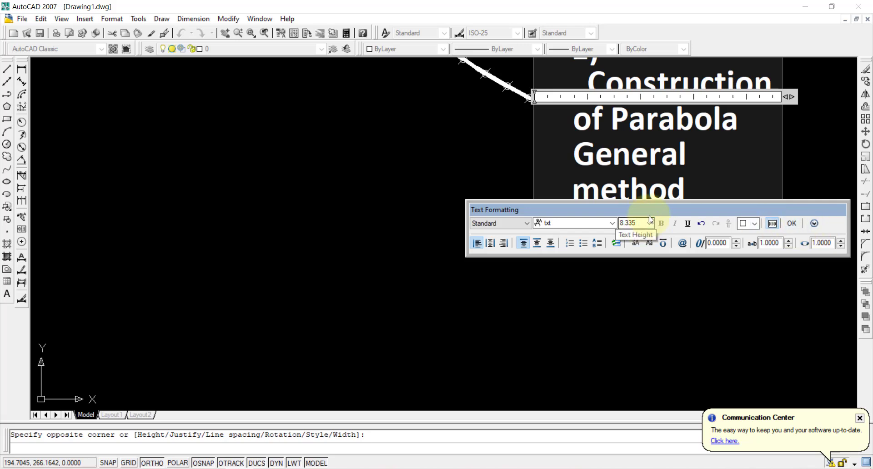
pyautogui.moveTo(695, 189); pyautogui.dragTo(561, 98)
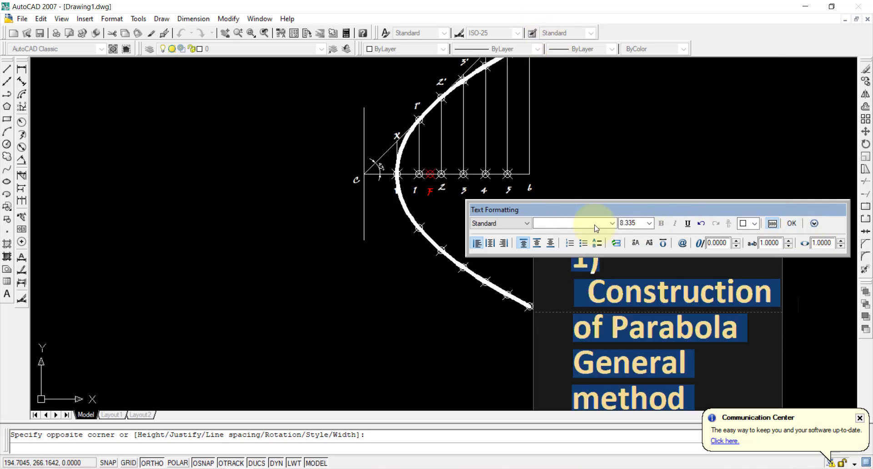
pyautogui.click(791, 223)
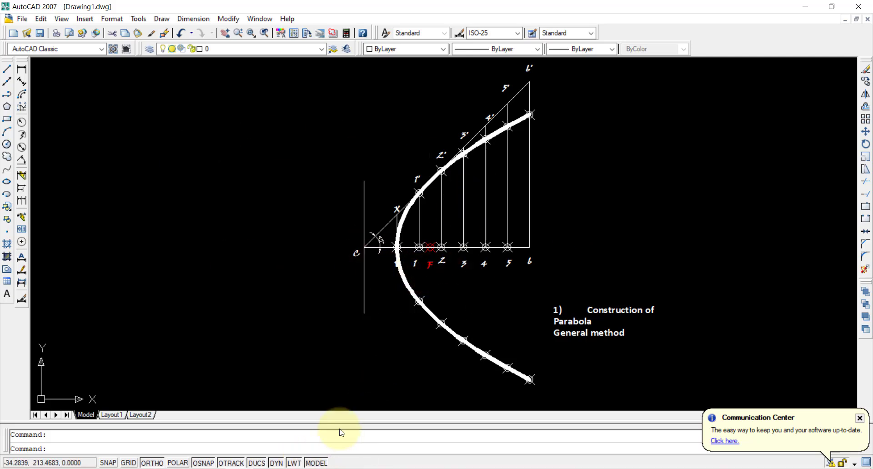
# Step: Turn off the lineweight display and draw a circle of radius 50 centred on focus F
pyautogui.click(294, 463)
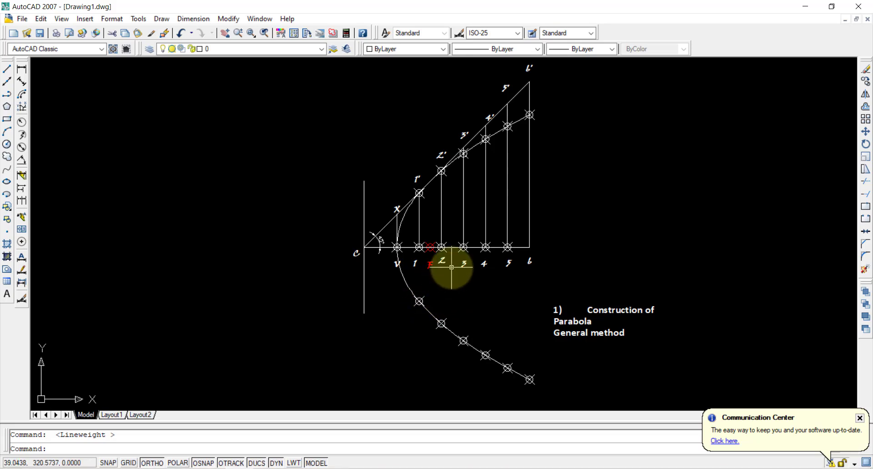
pyautogui.scroll(2, 439, 229)
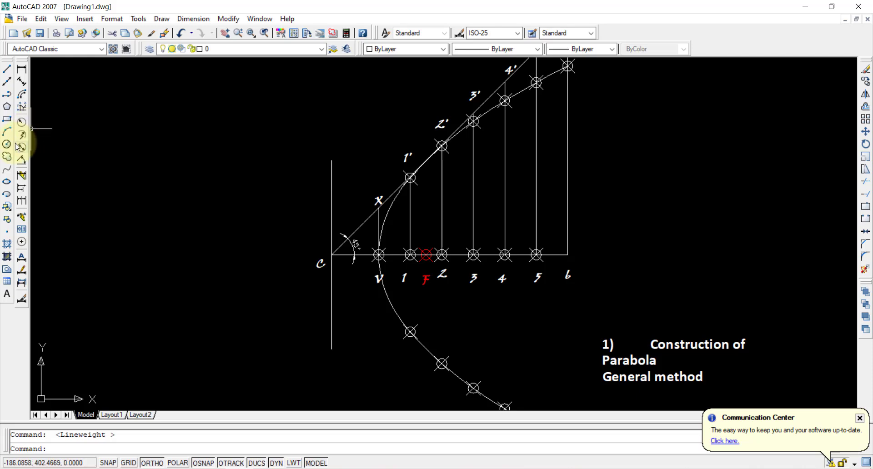
pyautogui.click(426, 254)
pyautogui.write('5')
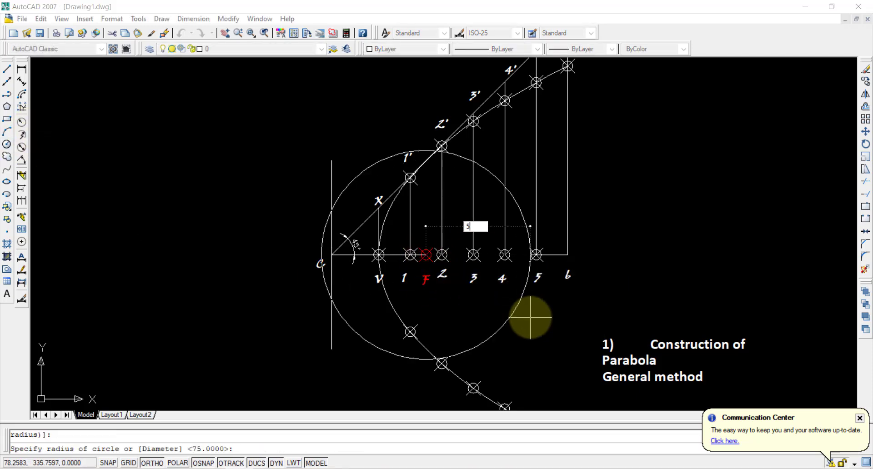
pyautogui.write('0')
pyautogui.press('Return')
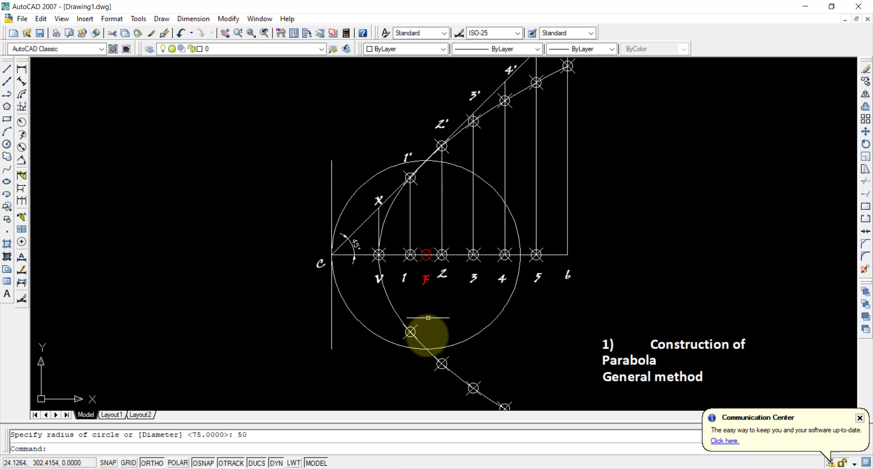
# Step: Place a point where the circle meets the parabola's lower arm, and erase both the circle and the point
pyautogui.write('PO')
pyautogui.press('Return')
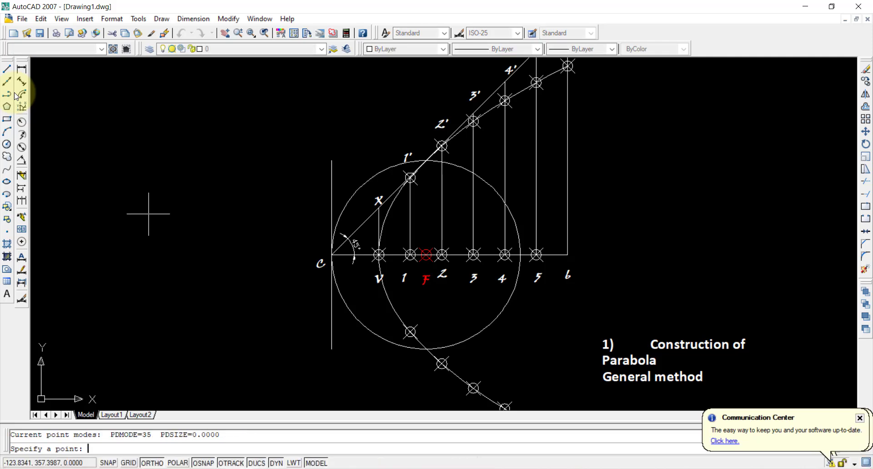
pyautogui.click(426, 349)
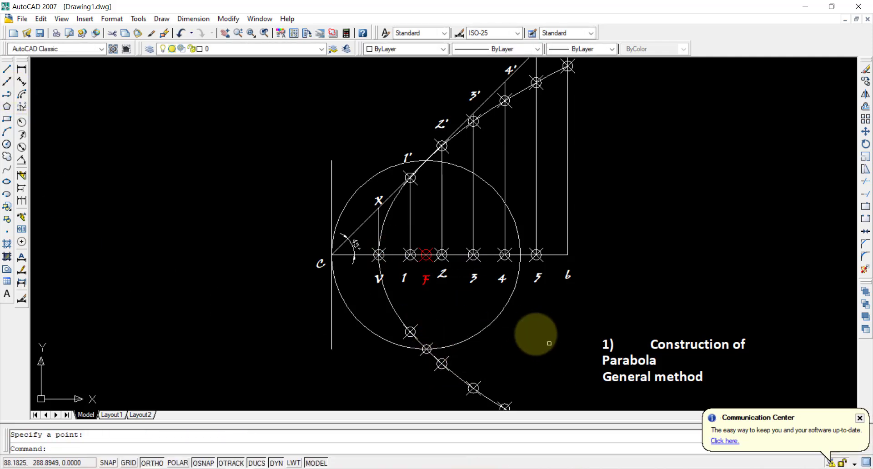
pyautogui.press('Delete')
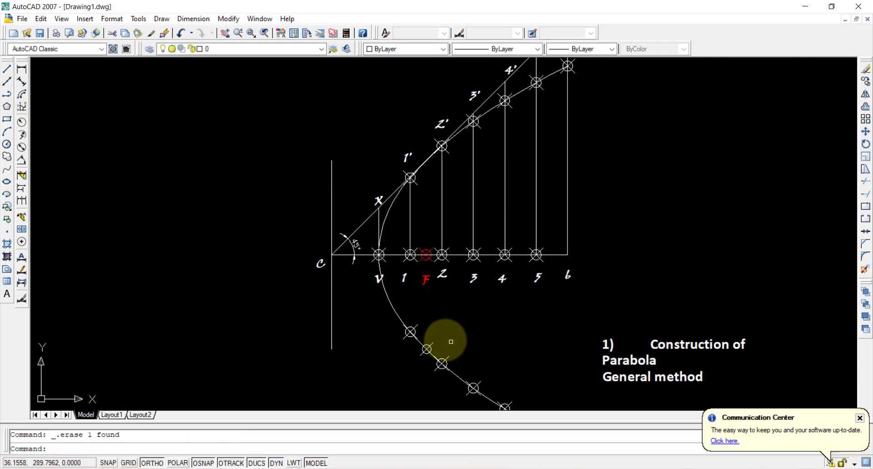
pyautogui.click(427, 349)
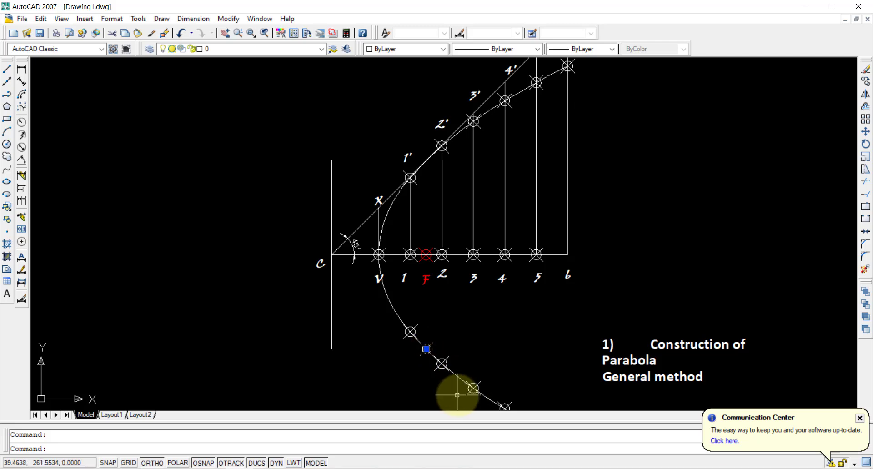
pyautogui.press('Delete')
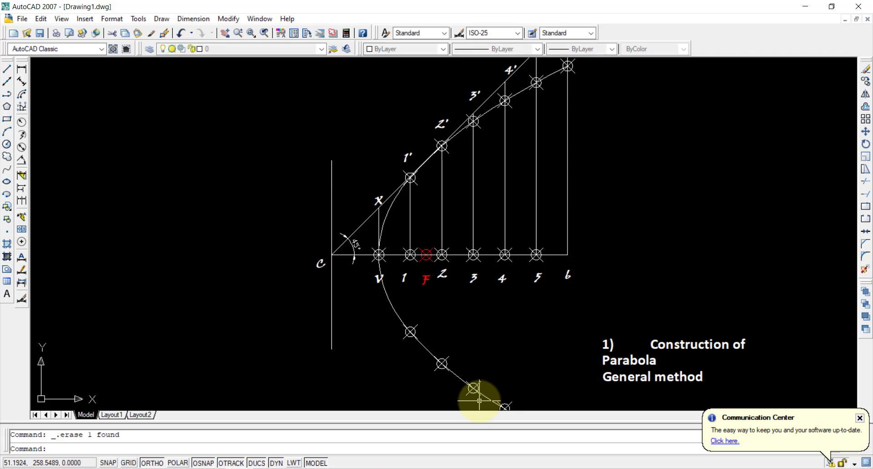
# Step: Place a point on the parabola's lower arm directly below F and colour it yellow
pyautogui.moveTo(220, 295); pyautogui.dragTo(205, 247, button='middle')
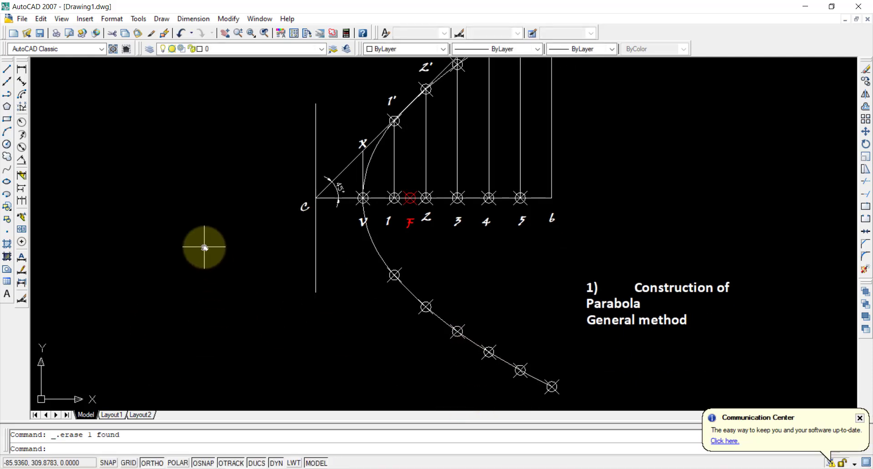
pyautogui.scroll(-2, 205, 247)
pyautogui.scroll(2, 204, 248)
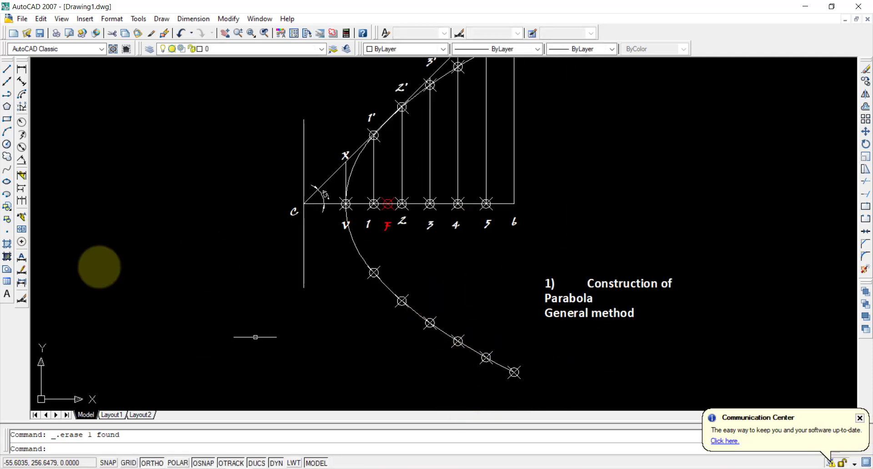
pyautogui.write('po')
pyautogui.press('Return')
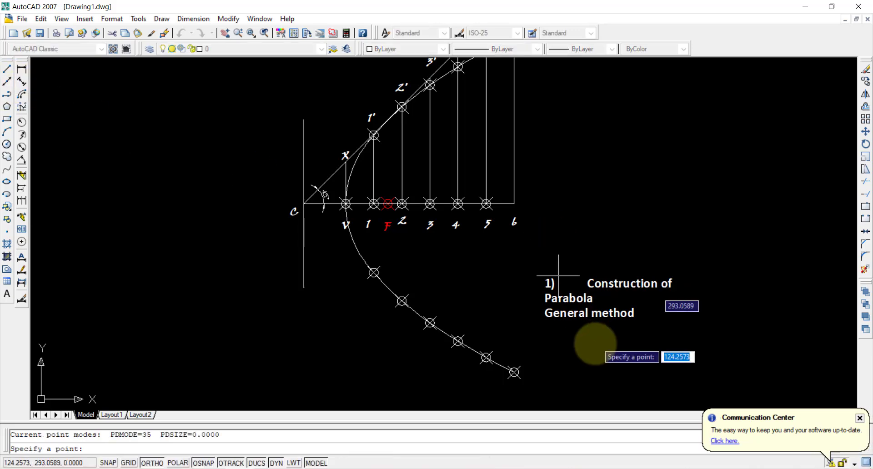
pyautogui.click(388, 288)
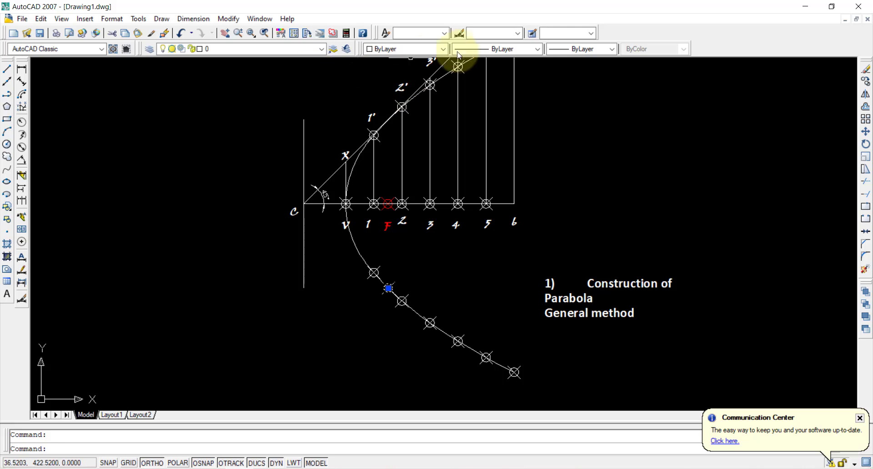
pyautogui.click(439, 49)
pyautogui.click(386, 86)
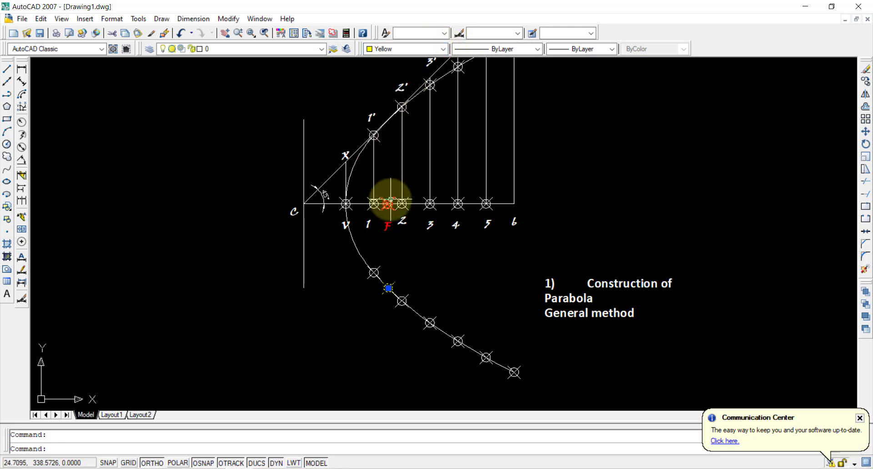
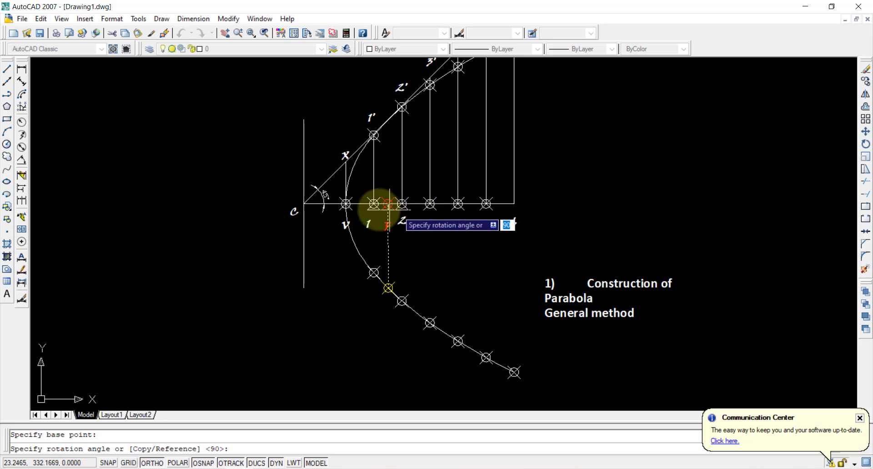
# Step: Try rotating a copy of the line between F and the yellow point by 90° about F, and remove the lines and the point
pyautogui.write('90')
pyautogui.press('Return')
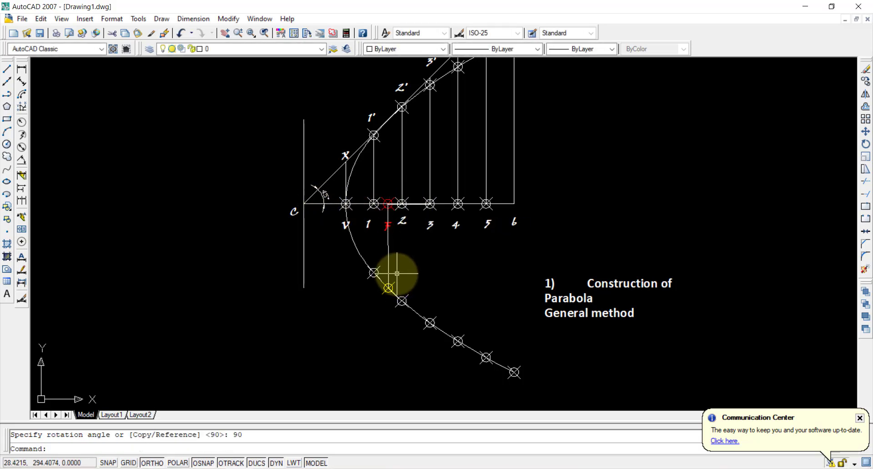
pyautogui.hotkey('ctrl', 'z')
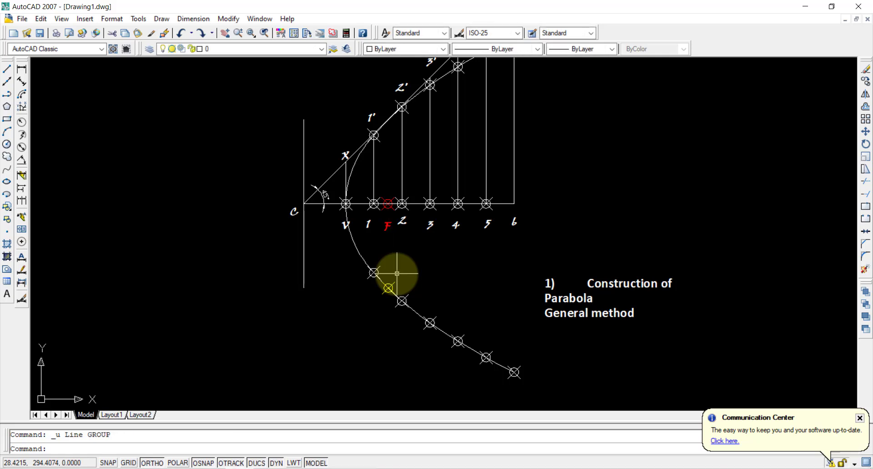
pyautogui.click(388, 287)
pyautogui.press('Delete')
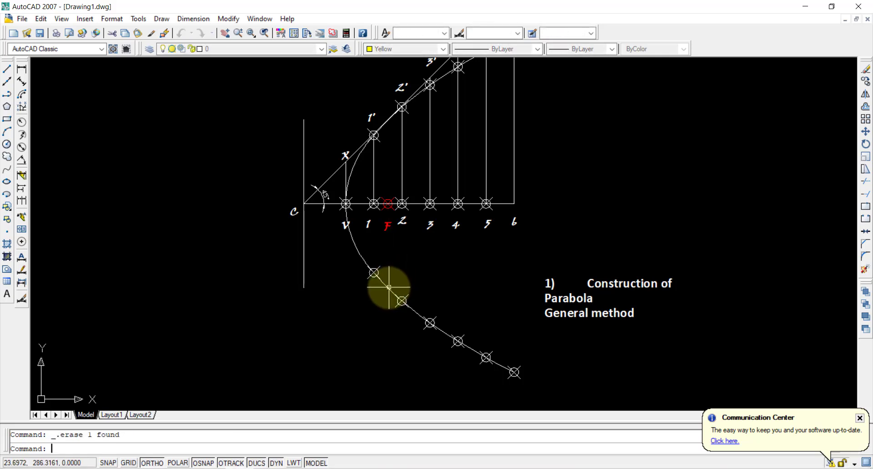
# Step: Place a point on the parabola's upper arm between the 3' and 4' curve points and colour it yellow
pyautogui.moveTo(517, 221); pyautogui.dragTo(503, 253, button='middle')
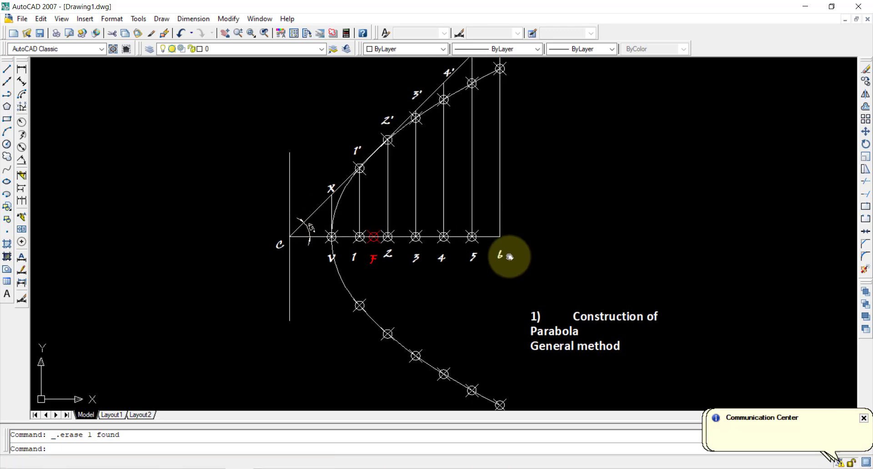
pyautogui.click(430, 109)
pyautogui.press('Return')
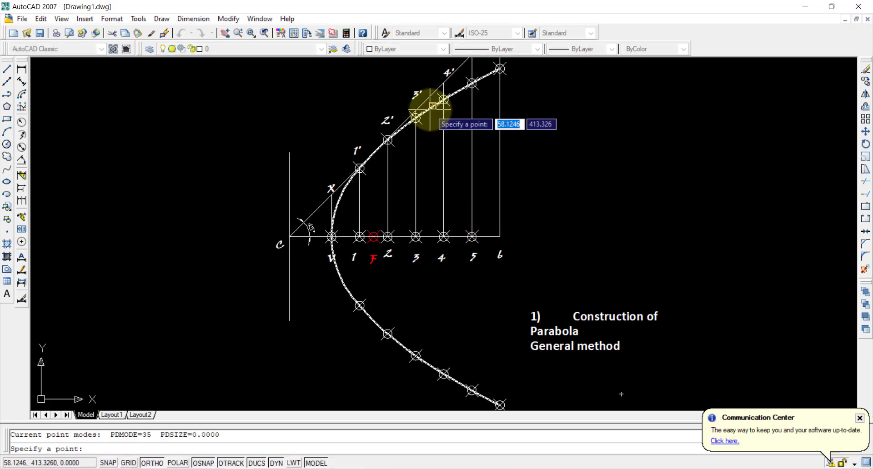
pyautogui.click(433, 107)
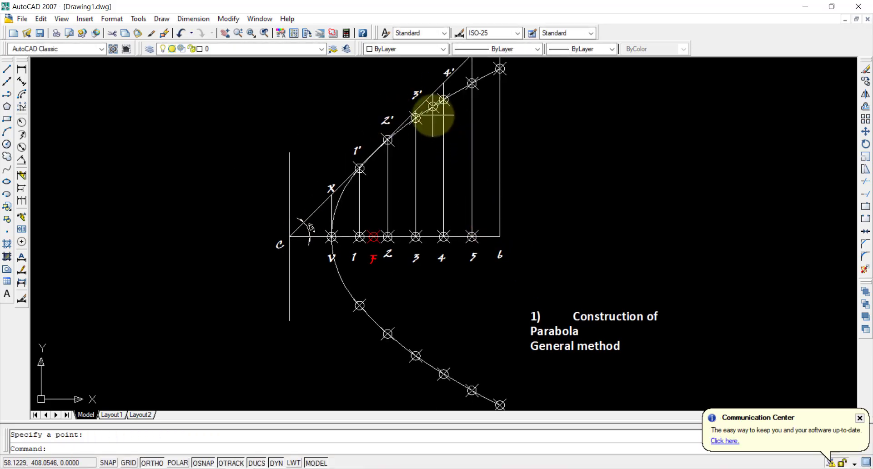
pyautogui.click(417, 49)
pyautogui.click(414, 89)
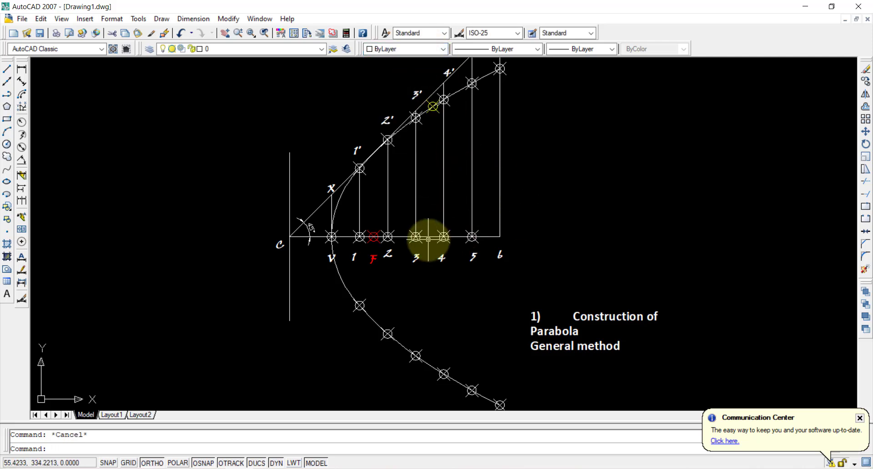
# Step: Draw a line from the yellow point on the upper arm to focus F
pyautogui.click(6, 71)
pyautogui.click(432, 107)
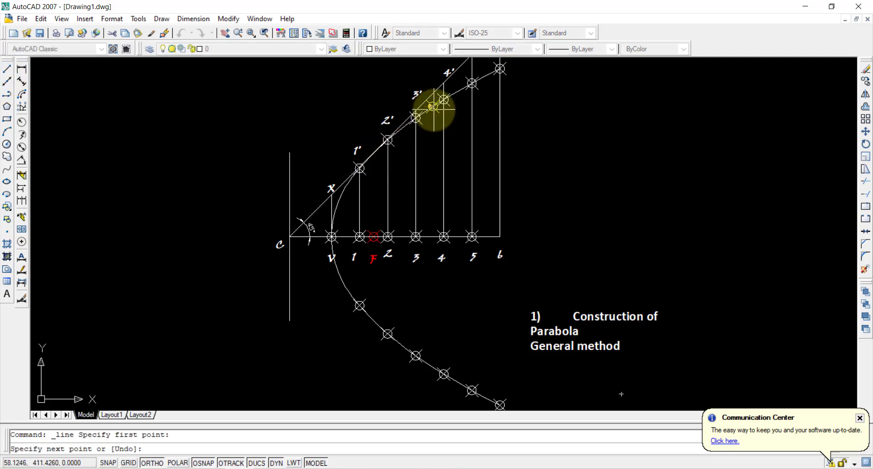
pyautogui.click(373, 236)
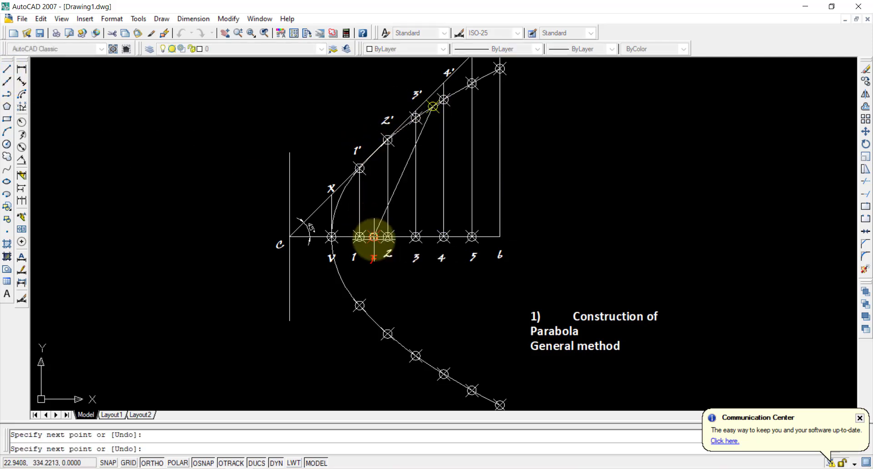
pyautogui.click(432, 107)
pyautogui.press('Escape')
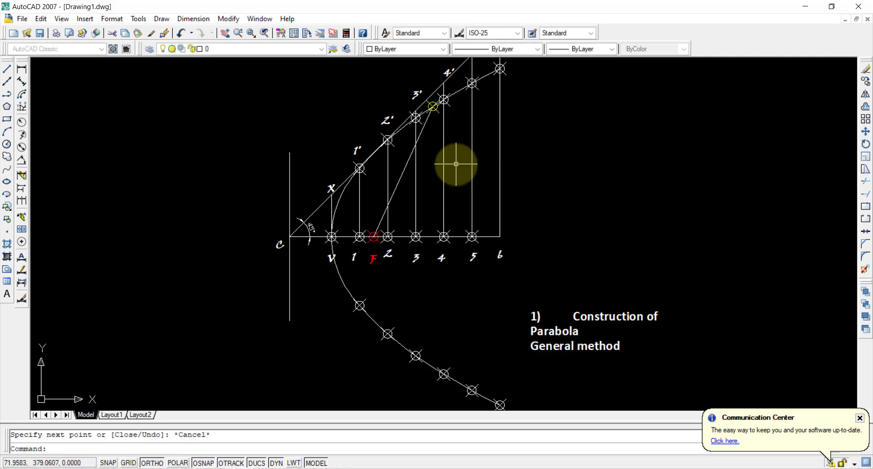
# Step: Rotate a copy of the line between F and the yellow point by 90° about F so it crosses the directrix
pyautogui.click(403, 172)
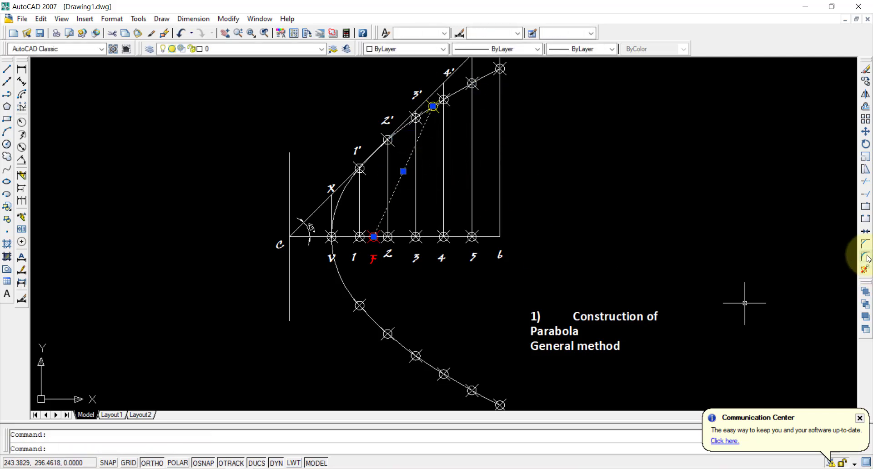
pyautogui.click(866, 144)
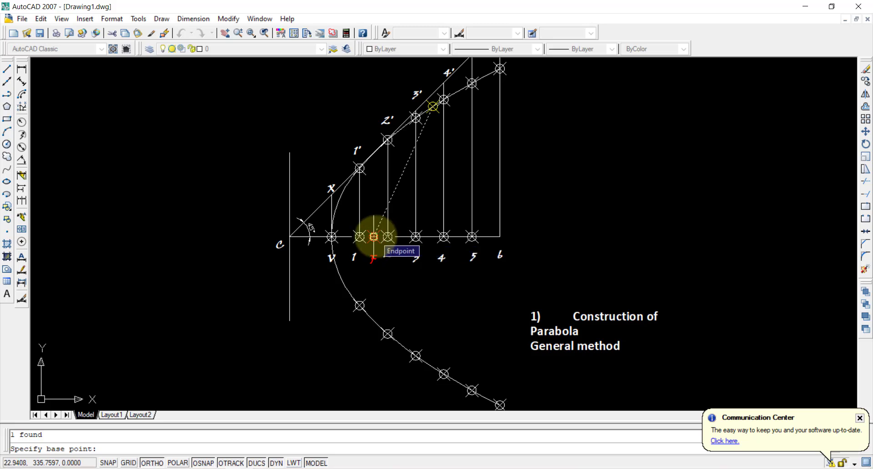
pyautogui.click(373, 236)
pyautogui.write('90')
pyautogui.press('Return')
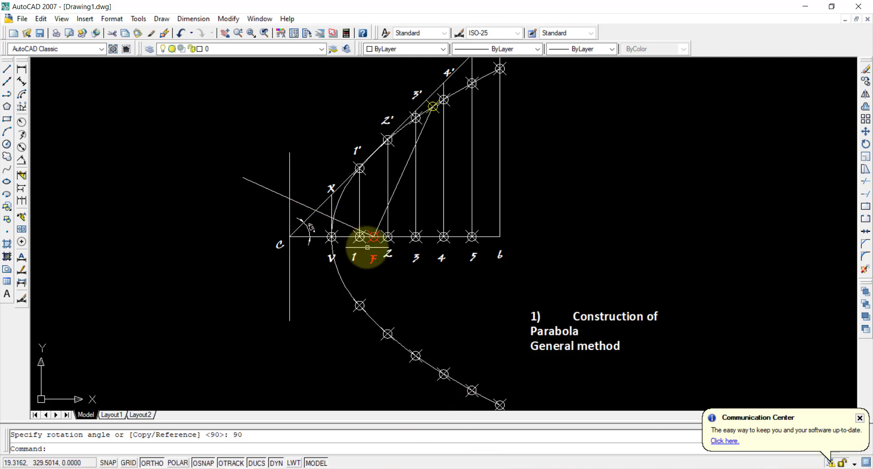
# Step: Draw the tangent as a line from the rotated line's intersection with the directrix to the yellow point
pyautogui.click(287, 200)
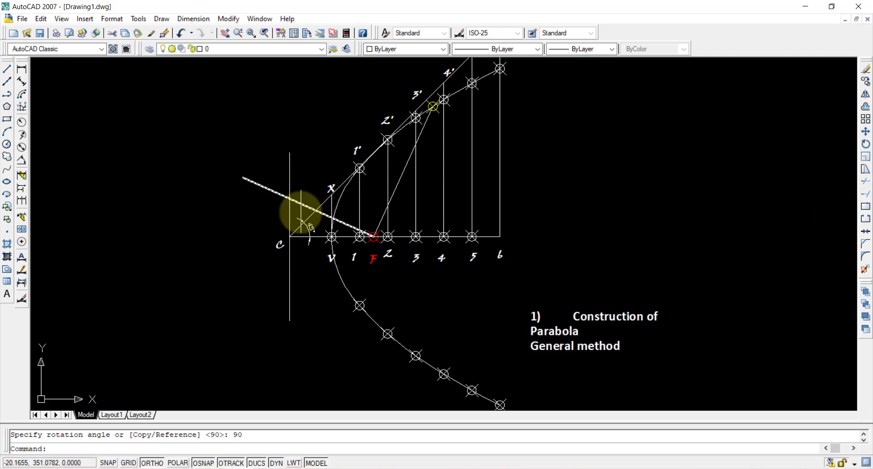
pyautogui.click(6, 71)
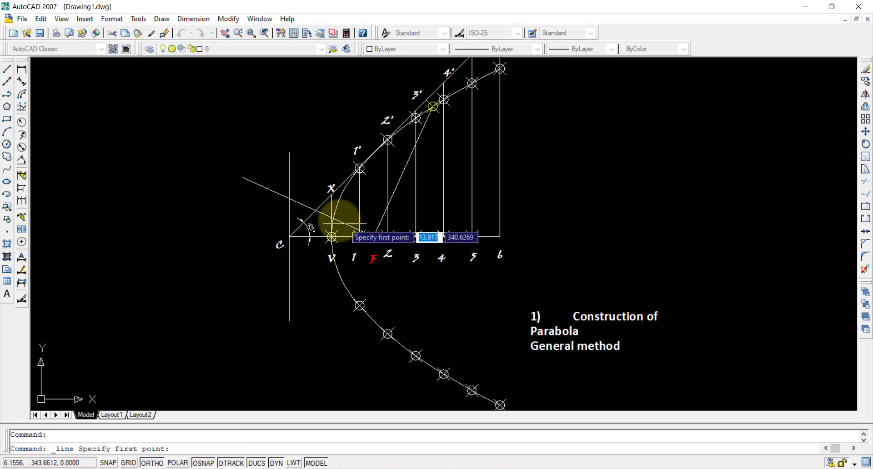
pyautogui.click(289, 199)
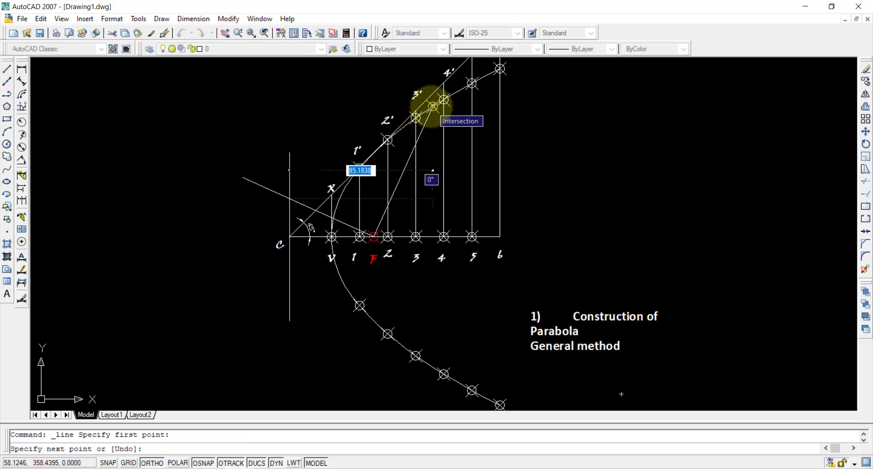
pyautogui.click(433, 106)
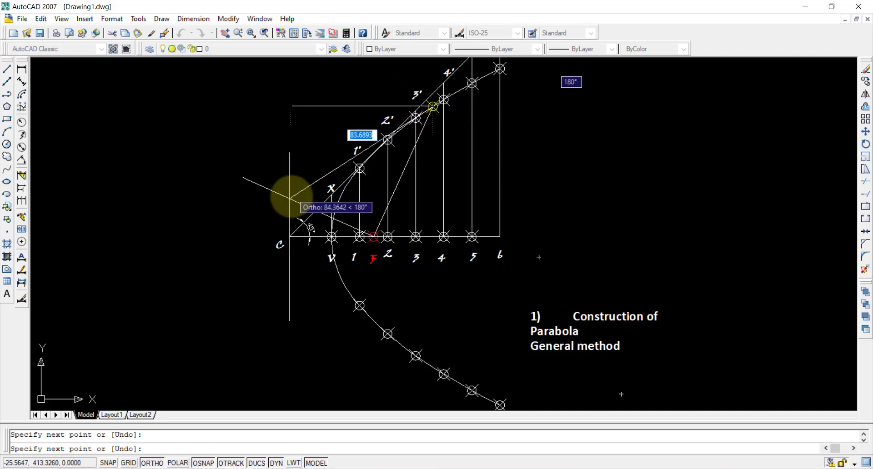
pyautogui.click(290, 198)
pyautogui.press('Escape')
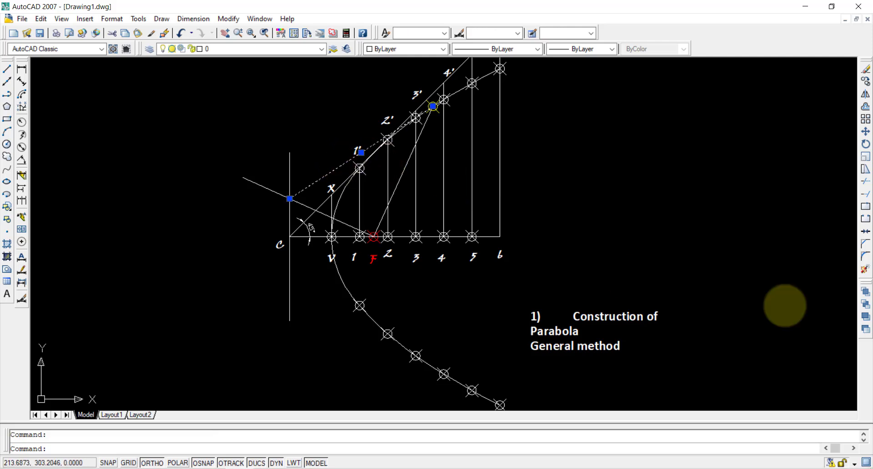
# Step: Create the normal by rotating a copy of the tangent line by 90° about the yellow point
pyautogui.click(866, 132)
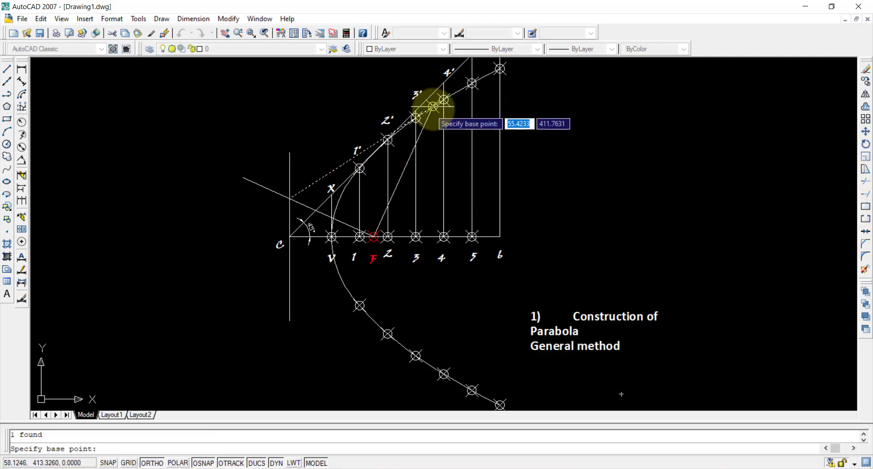
pyautogui.click(432, 107)
pyautogui.press('Return')
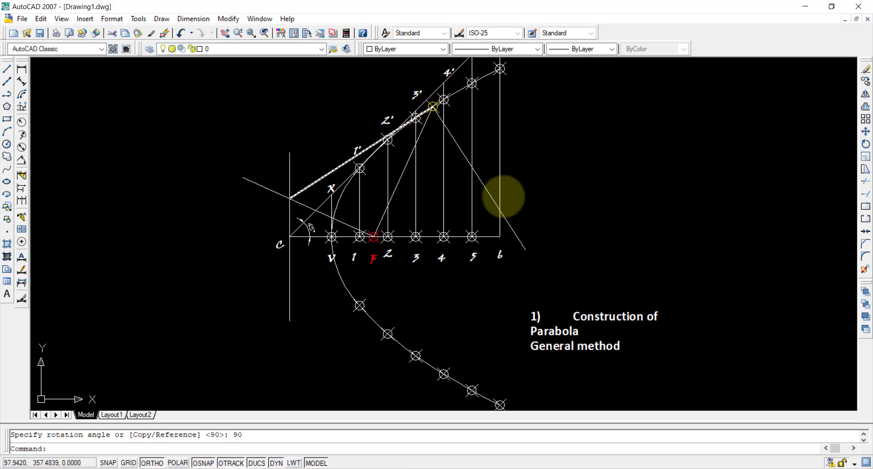
# Step: Move the normal by its midpoint onto the yellow point so it extends to both sides of the curve
pyautogui.click(484, 187)
pyautogui.click(479, 178)
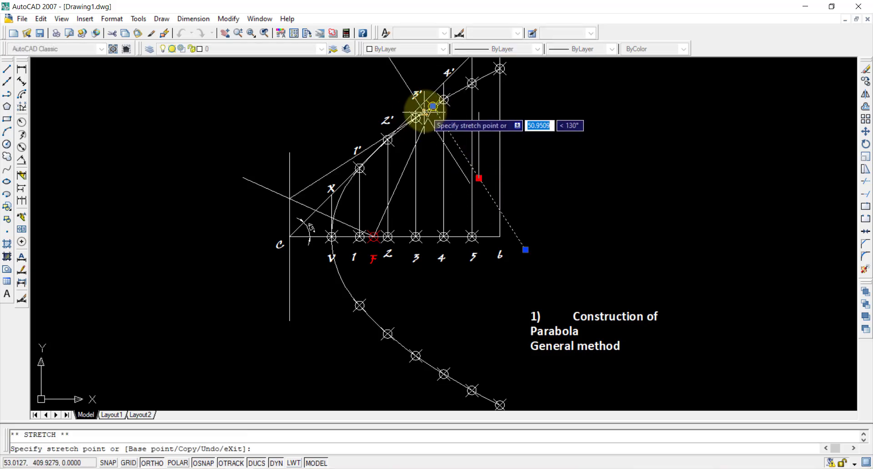
# Step: Set the tangent and normal lines to 0.60 mm lineweight and turn on lineweight display
pyautogui.click(361, 153)
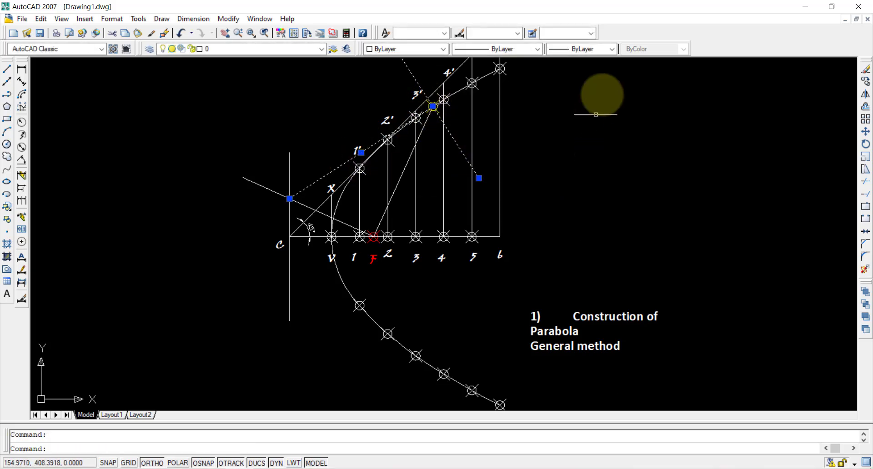
pyautogui.click(584, 49)
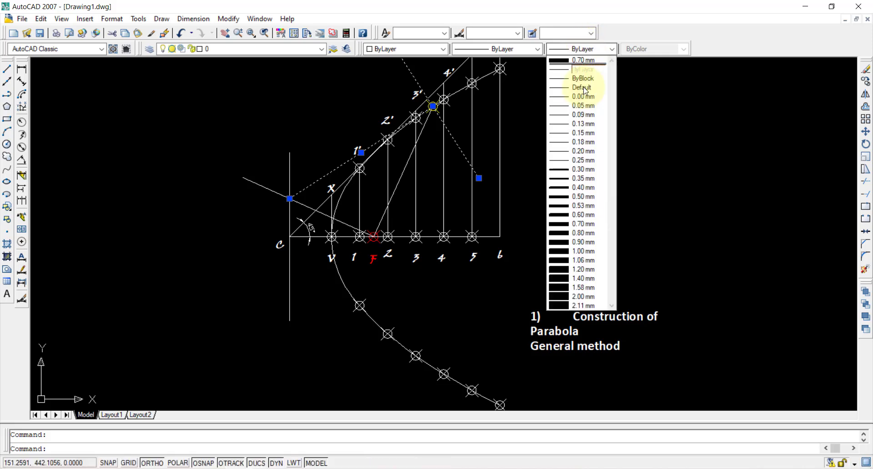
pyautogui.click(584, 213)
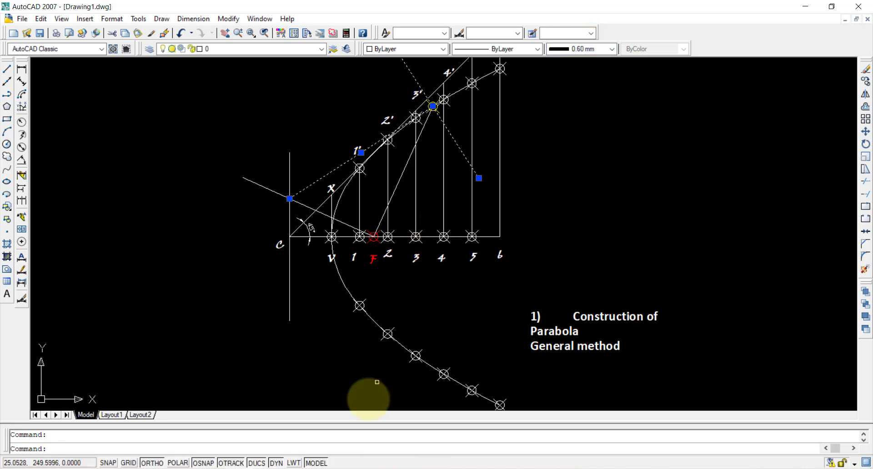
pyautogui.click(294, 463)
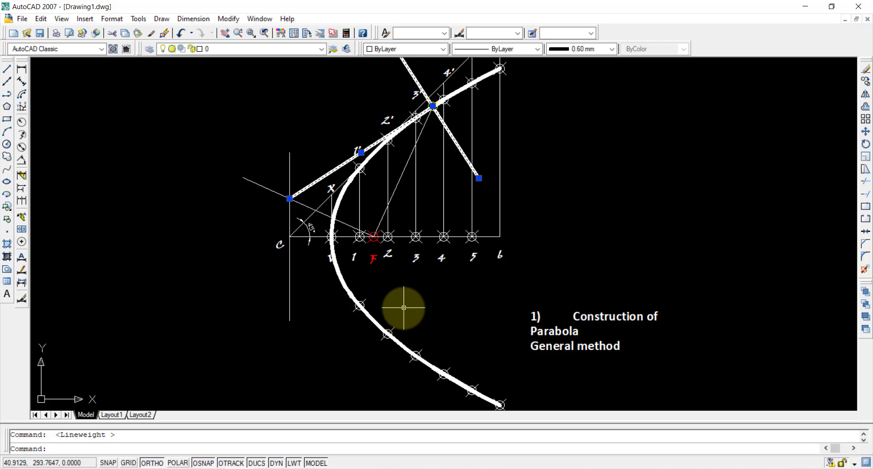
pyautogui.click(349, 294)
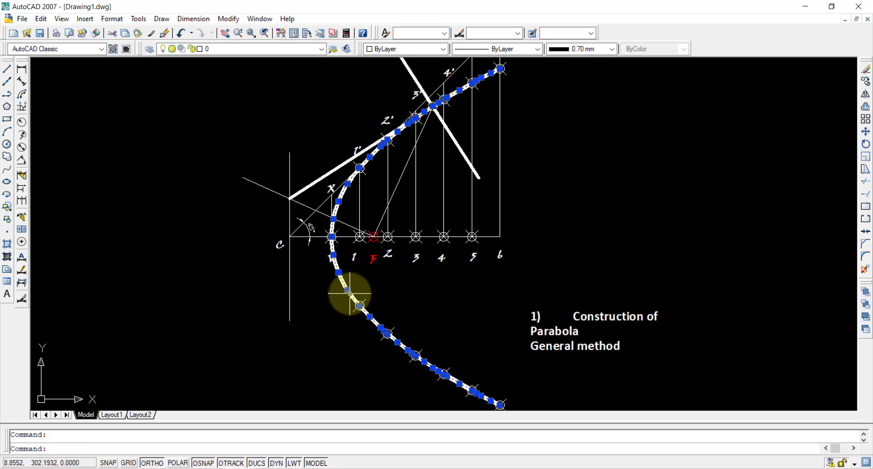
pyautogui.click(451, 139)
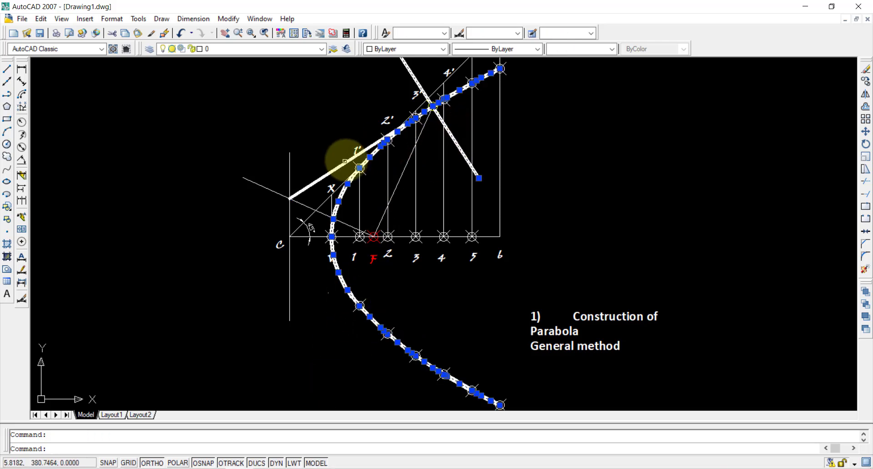
pyautogui.click(342, 163)
pyautogui.scroll(-3, 598, 236)
pyautogui.scroll(2, 598, 236)
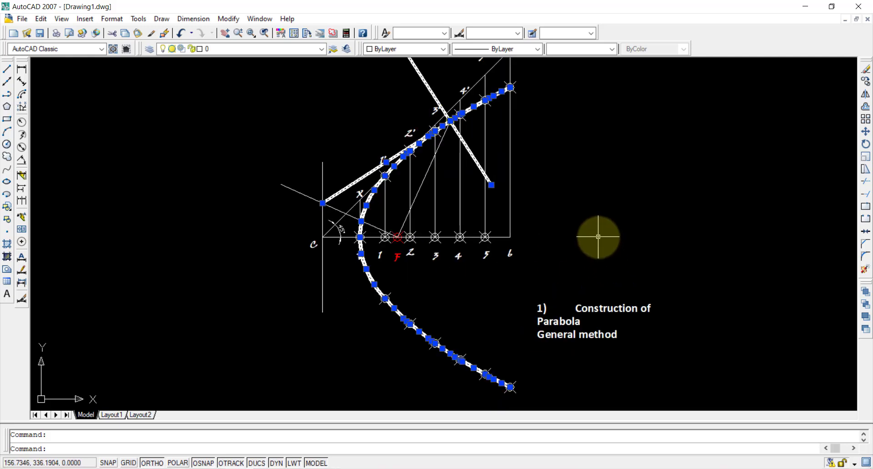
# Step: Add a linear dimension from directrix point C to focus F, placed below the axis
pyautogui.write('z')
pyautogui.press('Return')
pyautogui.write('E')
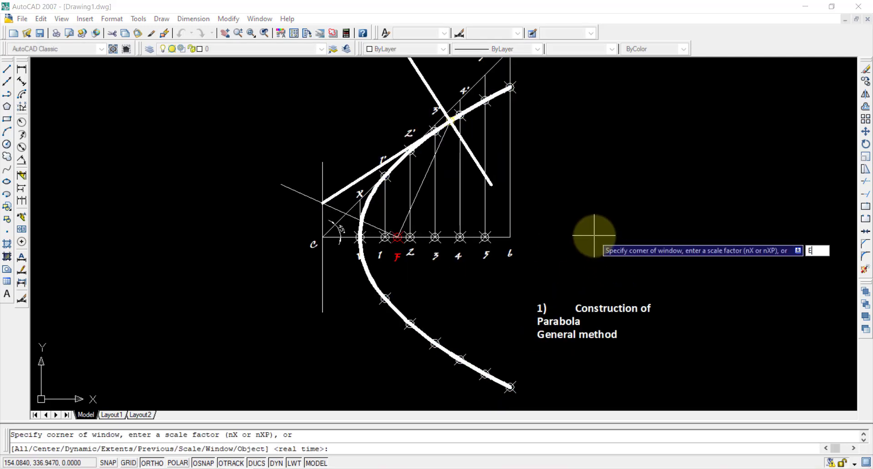
pyautogui.press('Return')
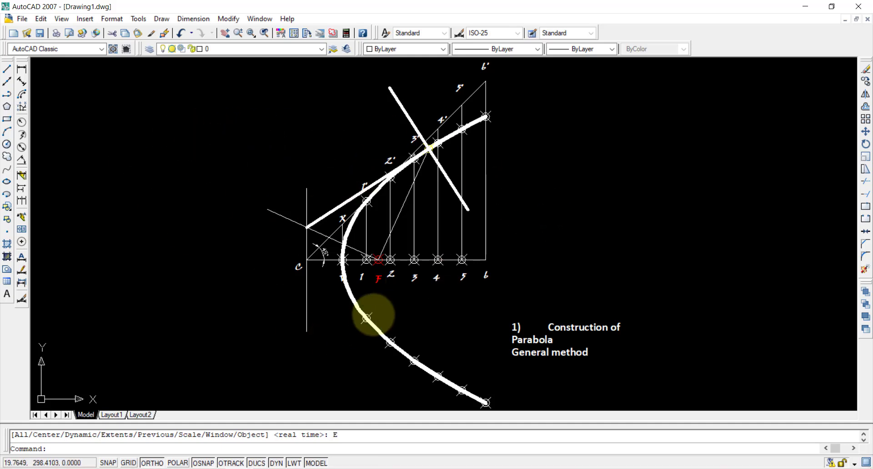
pyautogui.click(22, 70)
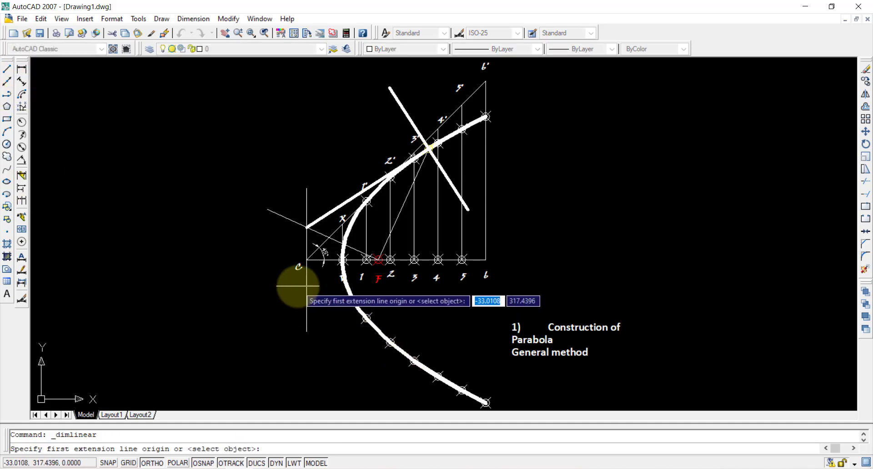
pyautogui.click(306, 259)
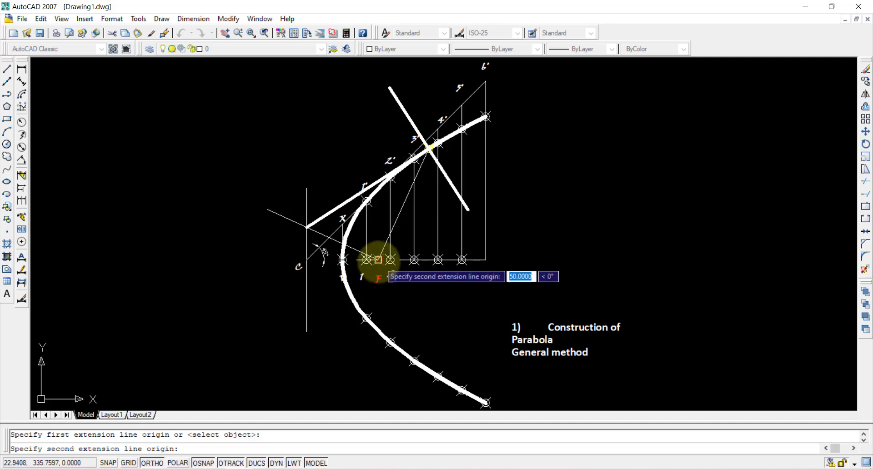
pyautogui.click(379, 259)
pyautogui.click(378, 350)
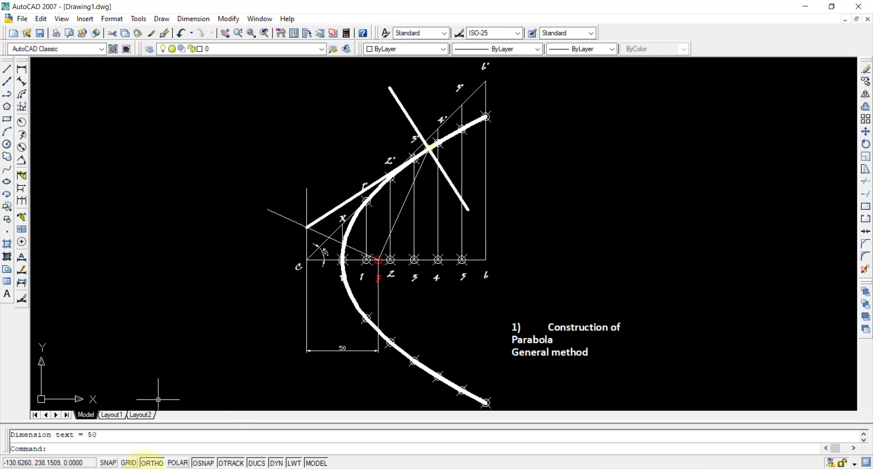
# Step: Switch to Layout1 and set its plot paper size to ISO A4 (297.00 x 210.00 MM)
pyautogui.click(111, 414)
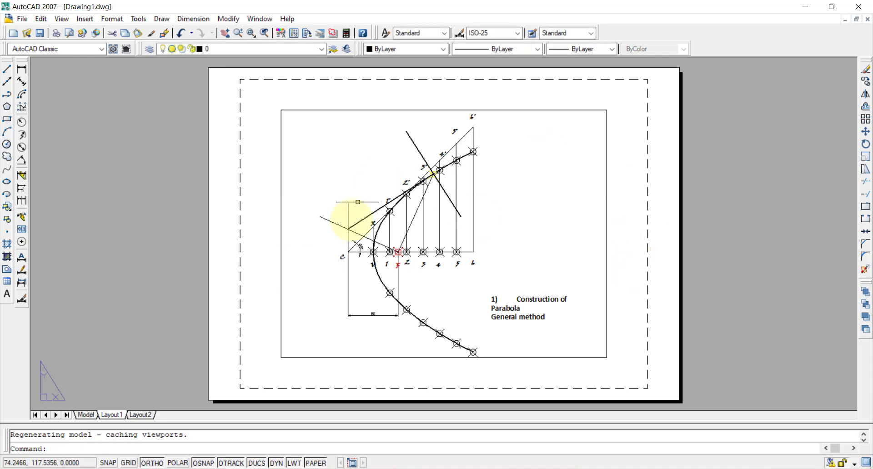
pyautogui.click(20, 19)
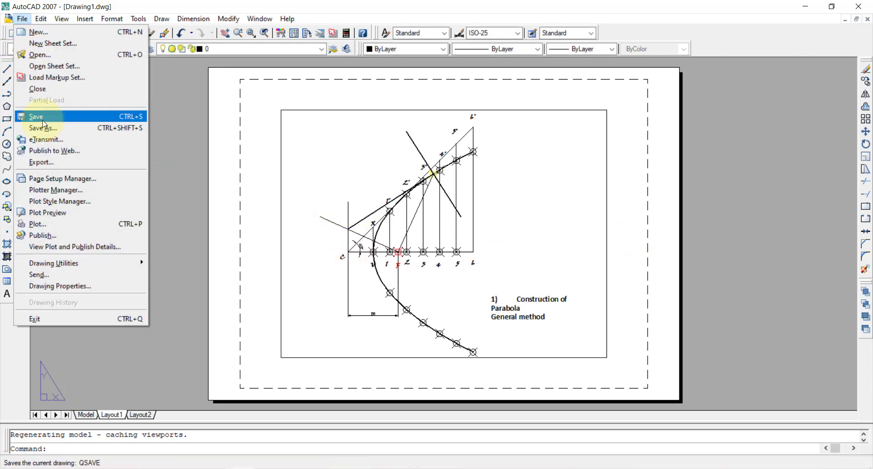
pyautogui.click(40, 226)
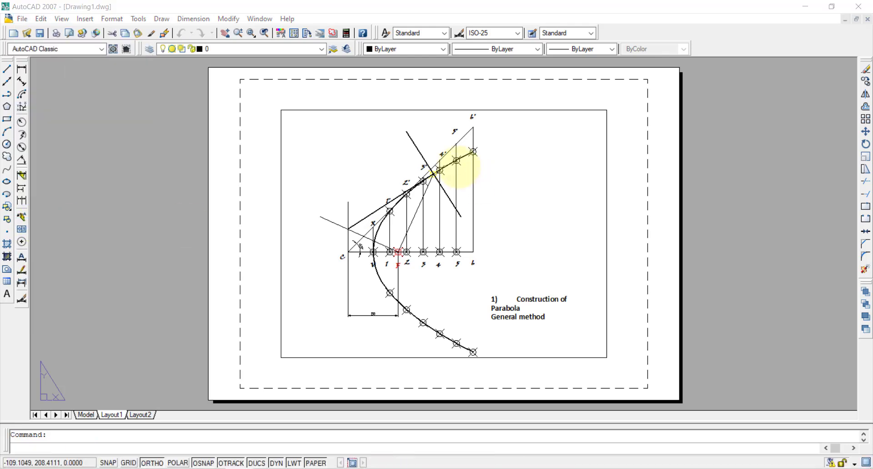
pyautogui.click(394, 256)
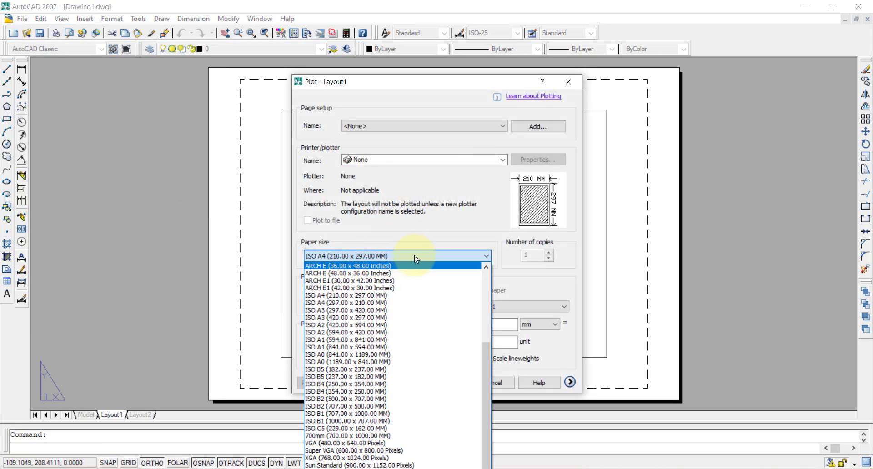
pyautogui.click(362, 303)
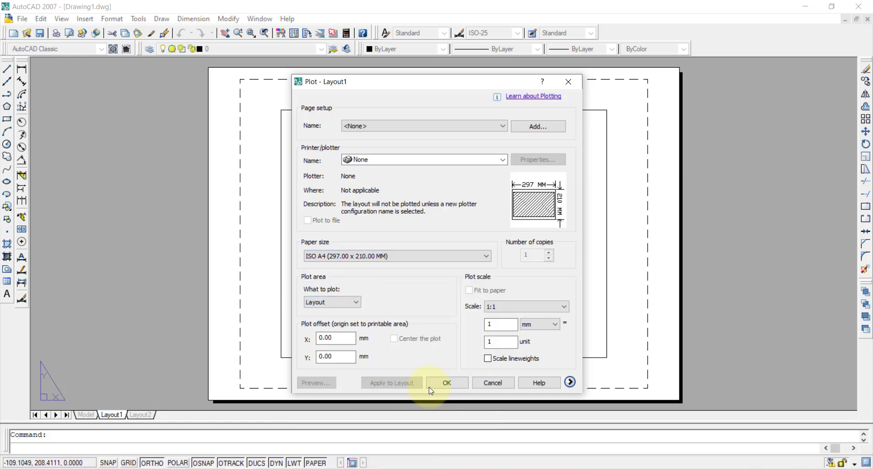
pyautogui.click(493, 383)
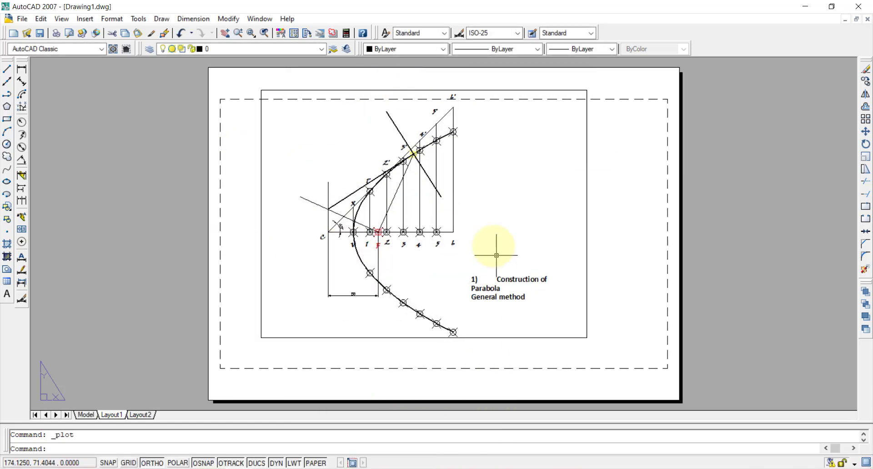
# Step: Stretch the viewport's corners on Layout1 so its frame lies just inside the dashed printable area
pyautogui.click(356, 338)
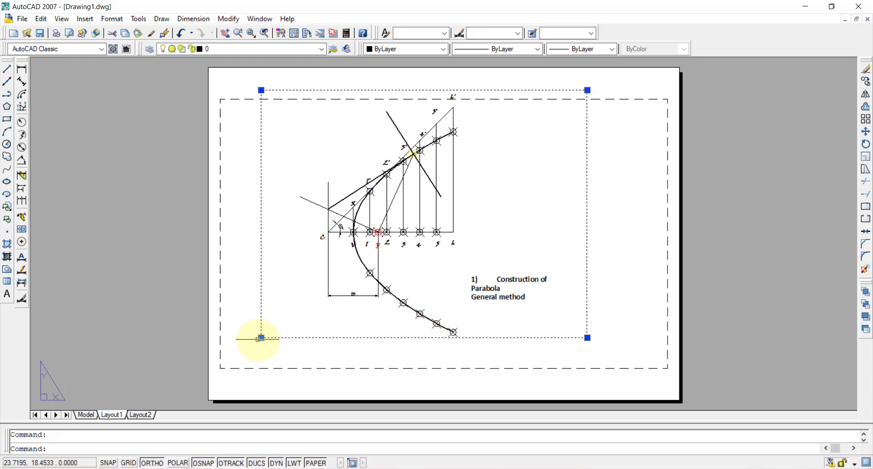
pyautogui.click(261, 338)
pyautogui.click(261, 358)
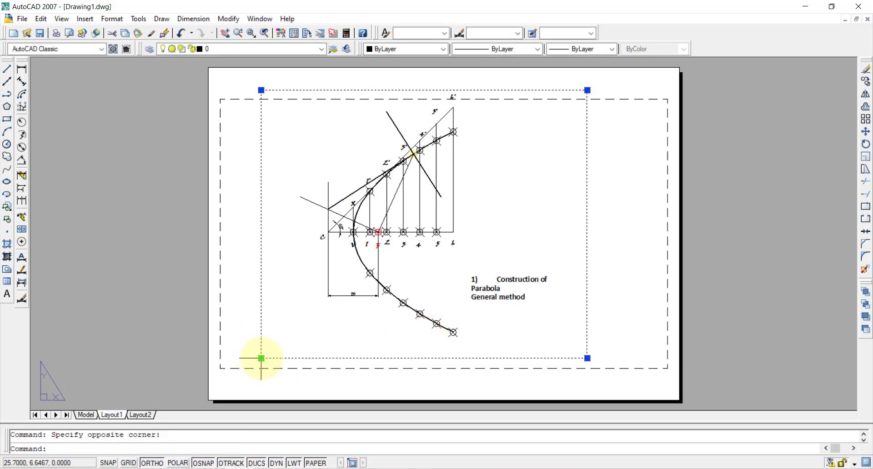
pyautogui.doubleClick(240, 357)
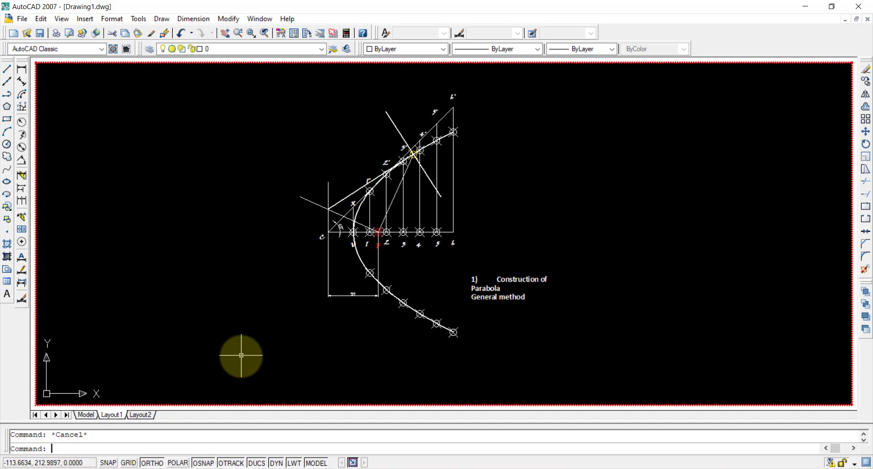
pyautogui.doubleClick(241, 356)
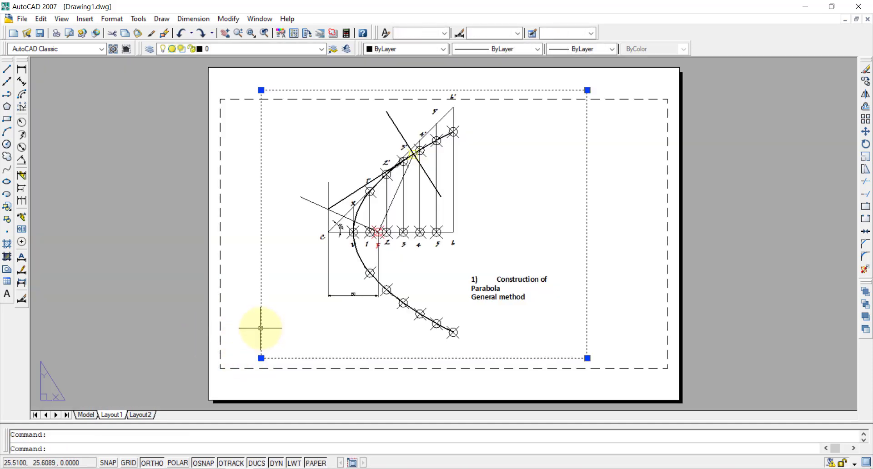
pyautogui.click(261, 358)
pyautogui.click(231, 358)
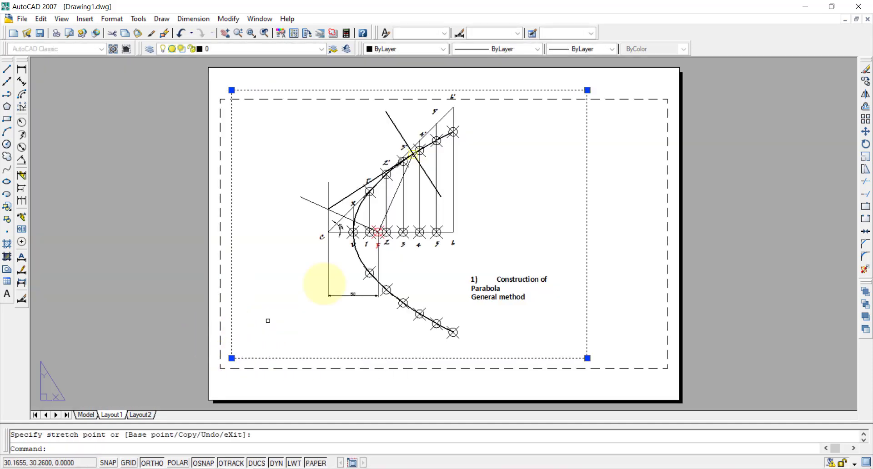
pyautogui.click(587, 90)
pyautogui.click(588, 107)
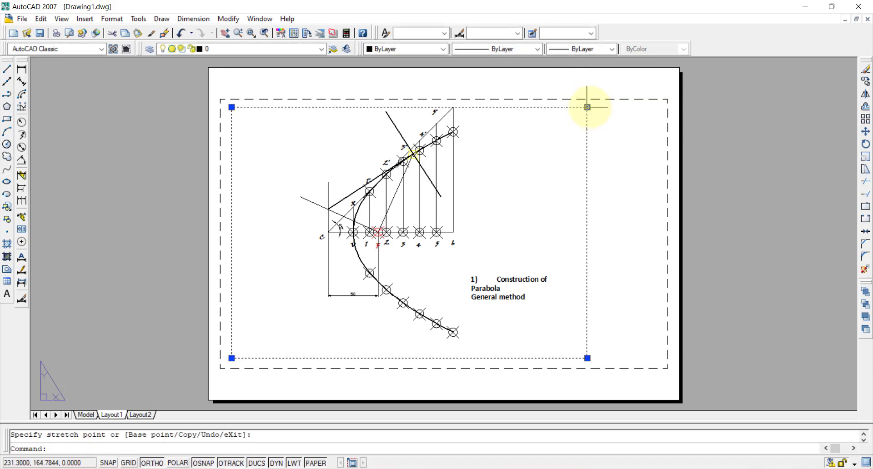
pyautogui.click(587, 108)
pyautogui.click(653, 107)
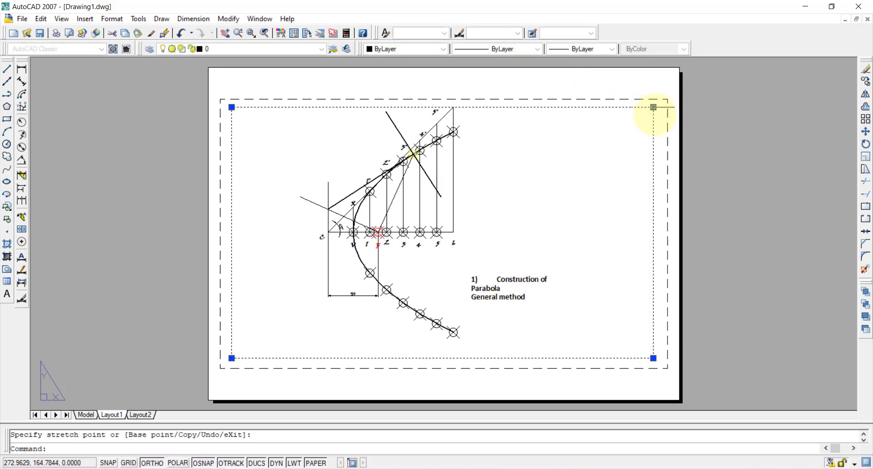
# Step: Activate the viewport's model space and zoom the parabola drawing to its extents
pyautogui.doubleClick(504, 198)
pyautogui.scroll(-2, 509, 184)
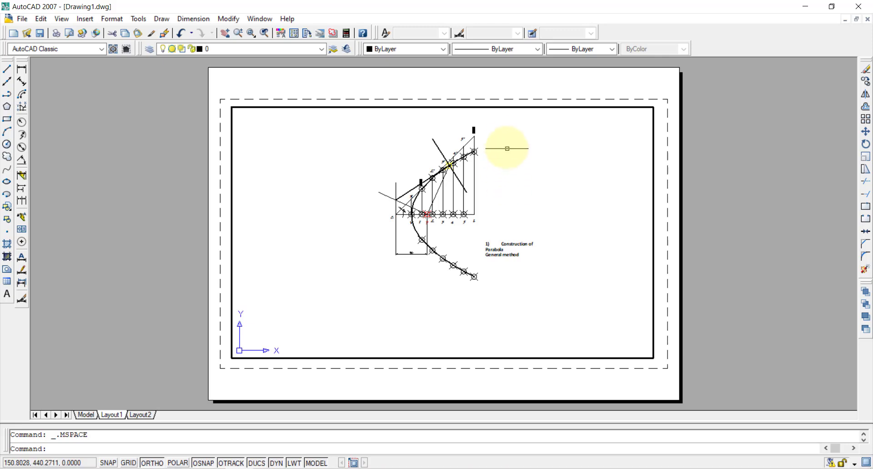
pyautogui.scroll(2, 507, 149)
pyautogui.write('z')
pyautogui.press('Return')
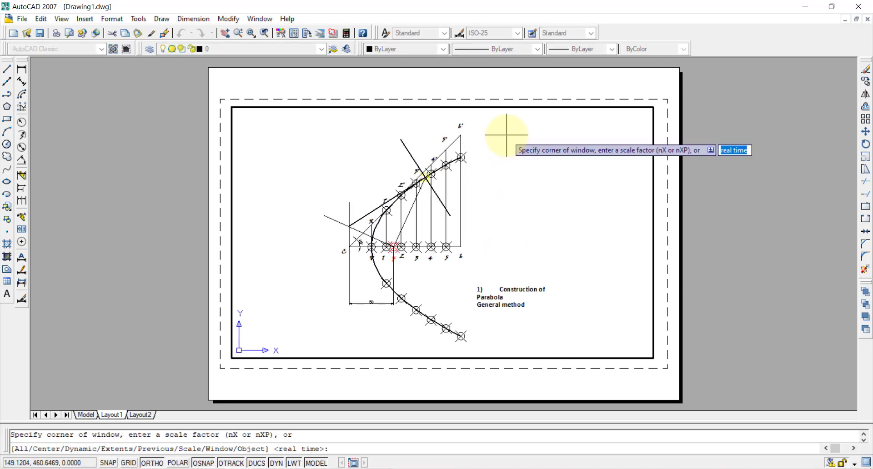
pyautogui.write('e')
pyautogui.press('Return')
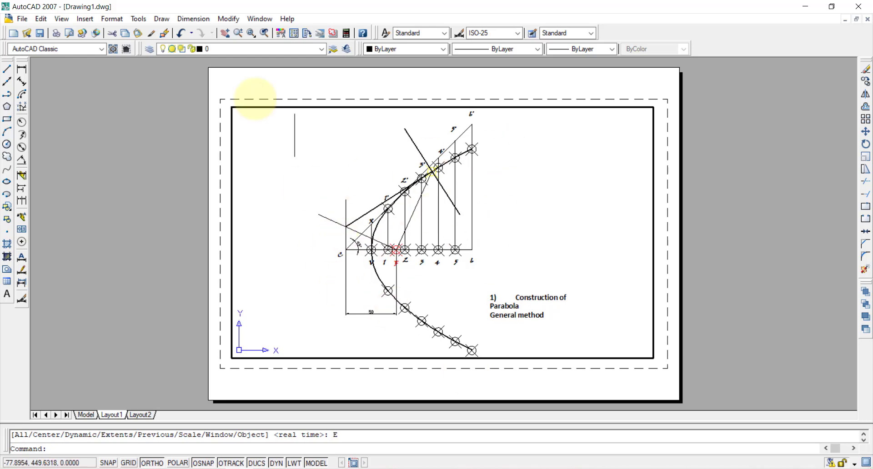
# Step: Reduce the point marker size in the point style, keeping it relative to the screen
pyautogui.click(109, 20)
pyautogui.click(124, 149)
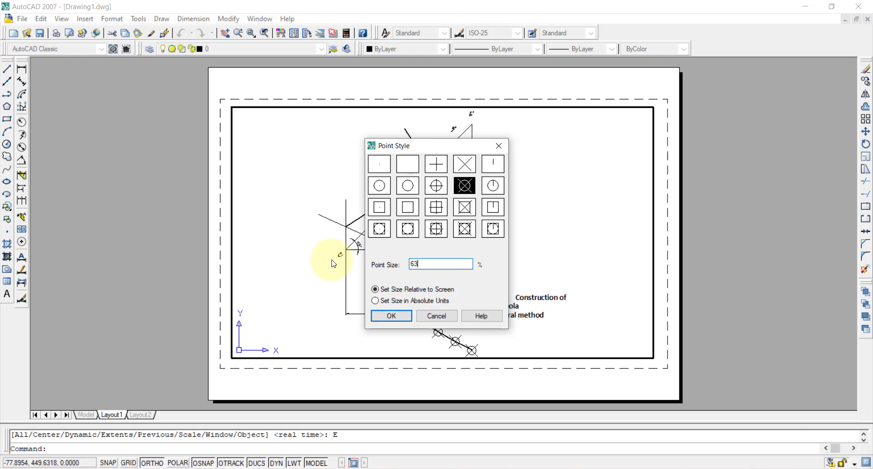
pyautogui.click(385, 317)
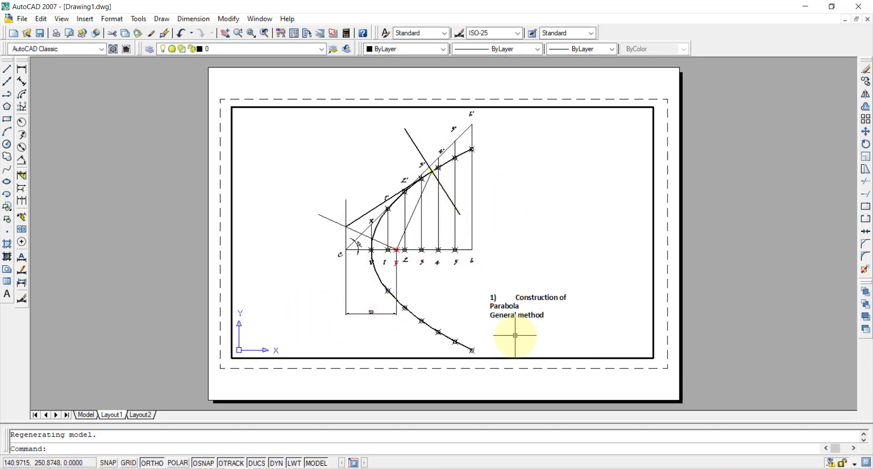
# Step: Select the DWG To PDF.pc3 plotter for Layout1 and start the plot on the landscape A4 sheet
pyautogui.click(20, 19)
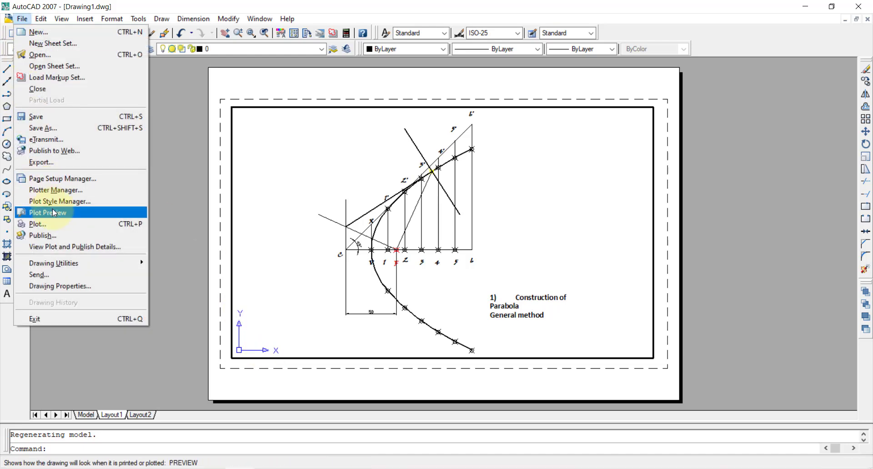
pyautogui.click(56, 223)
pyautogui.click(381, 161)
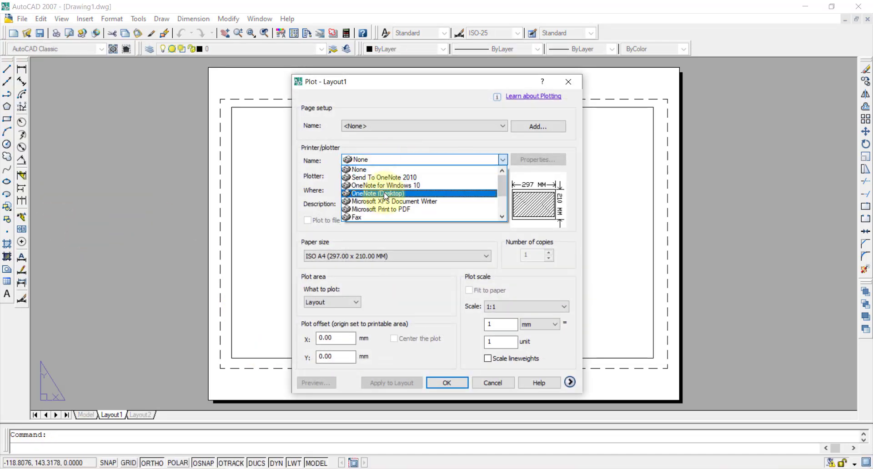
pyautogui.scroll(-1, 395, 220)
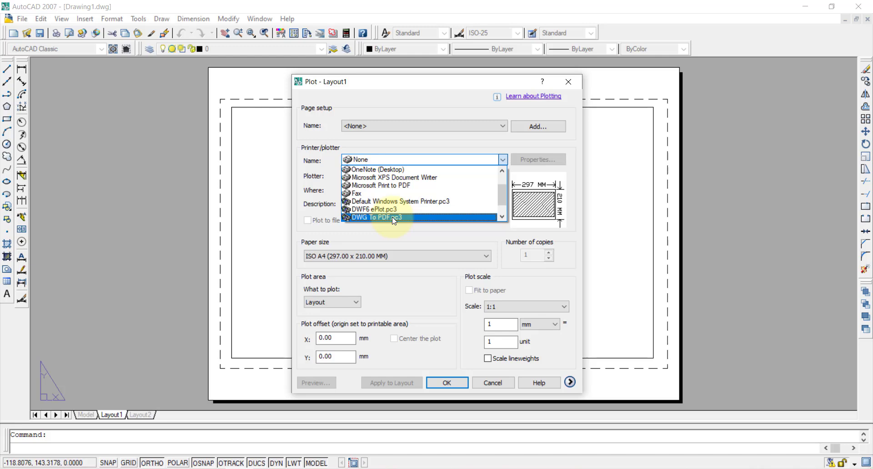
pyautogui.click(394, 218)
pyautogui.click(447, 383)
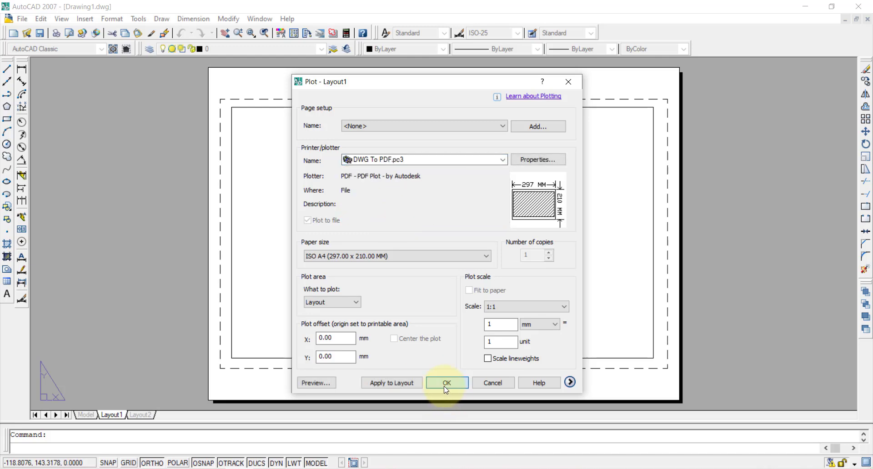
# Step: Save the Layout1 plot to the Desktop as Drawing1-Layout1.pdf
pyautogui.click(303, 294)
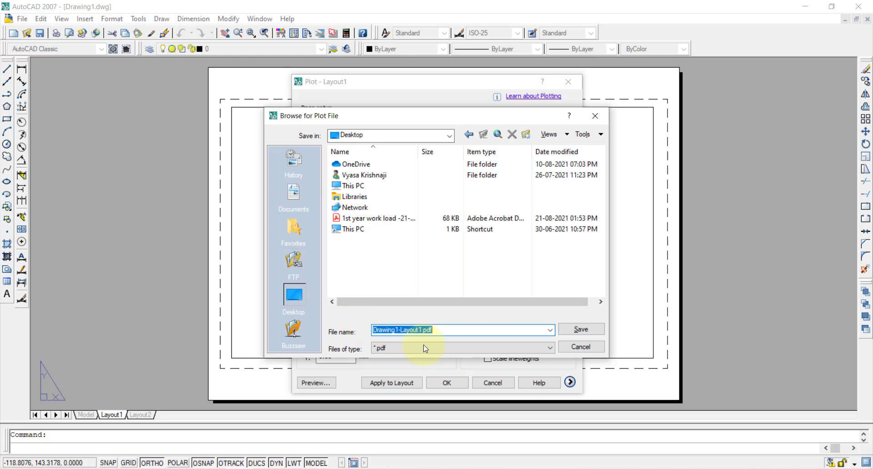
pyautogui.click(562, 336)
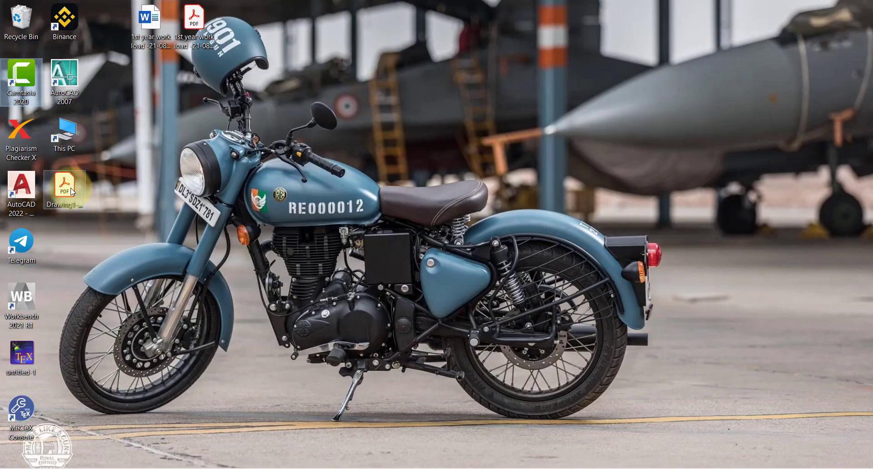
# Step: Open Drawing1-Layout1.pdf from the desktop to check the plotted parabola, close it and return to AutoCAD
pyautogui.doubleClick(71, 191)
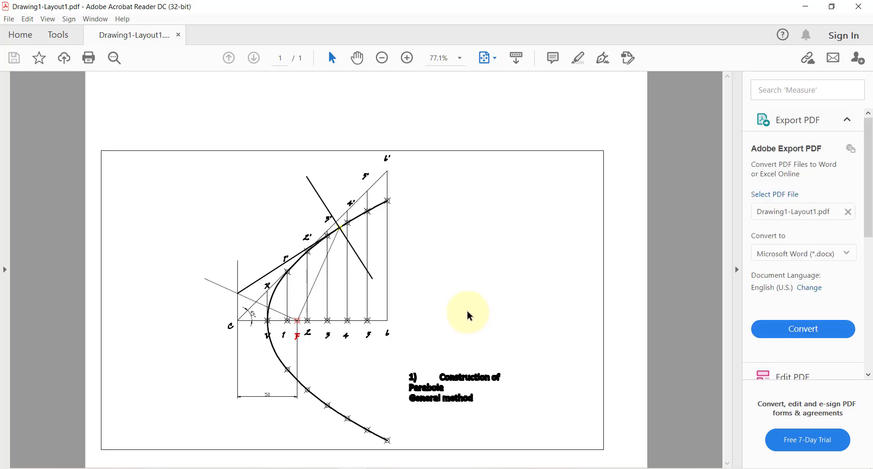
pyautogui.click(859, 6)
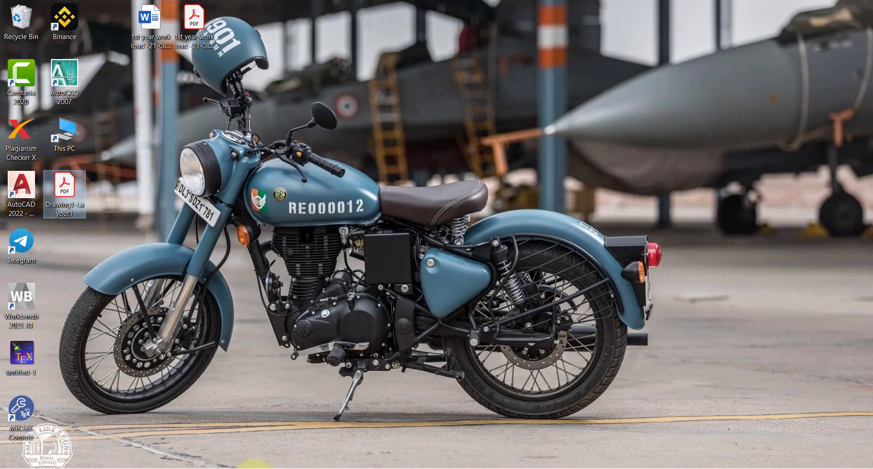
pyautogui.click(250, 465)
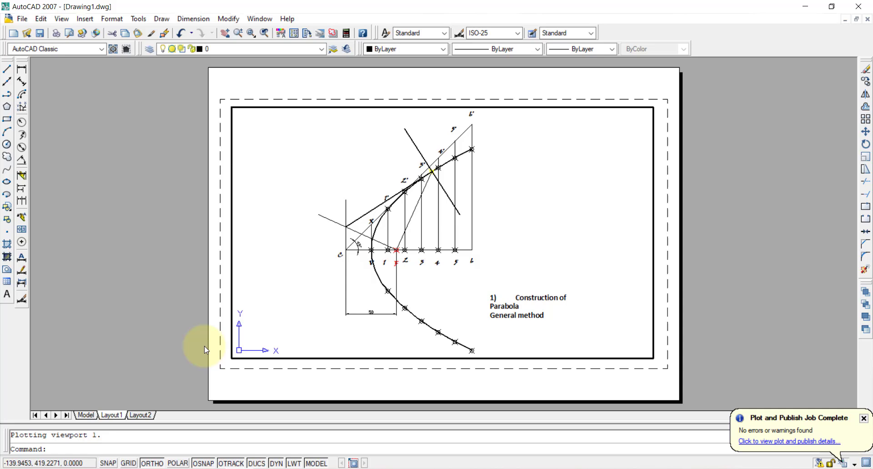
# Step: Return to model space and save the drawing to the Desktop as Drawing1.dwg in AutoCAD 2007 format
pyautogui.click(85, 415)
pyautogui.click(22, 18)
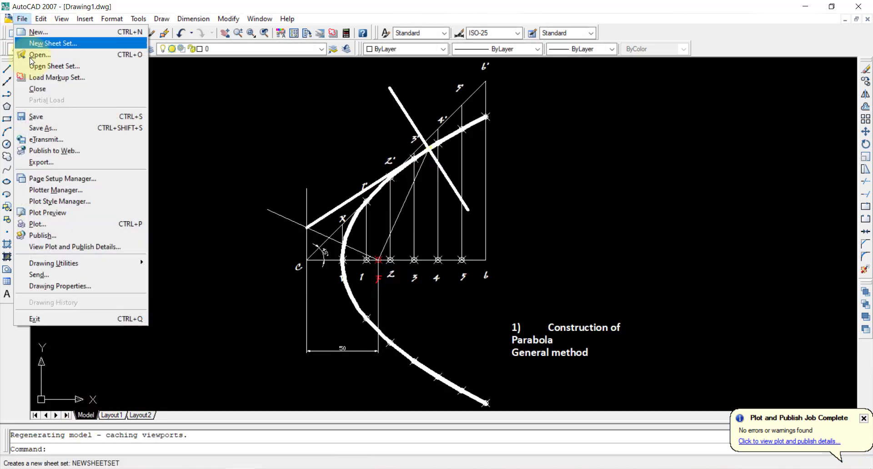
pyautogui.click(39, 117)
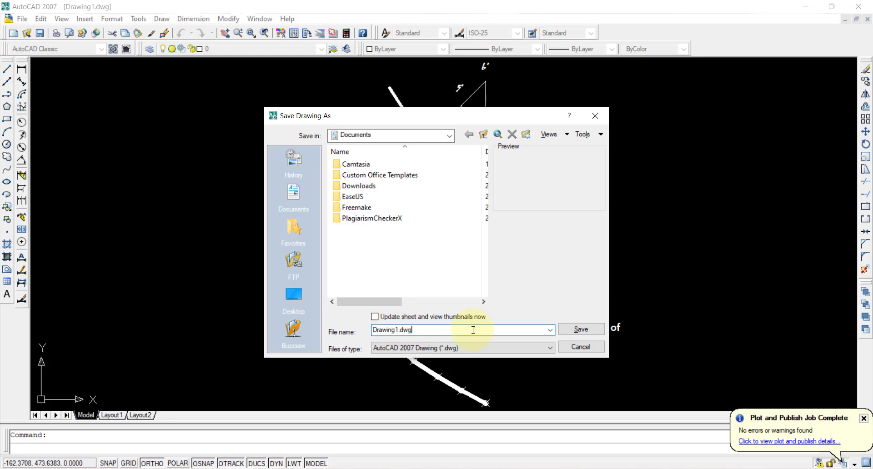
pyautogui.click(311, 304)
pyautogui.click(573, 329)
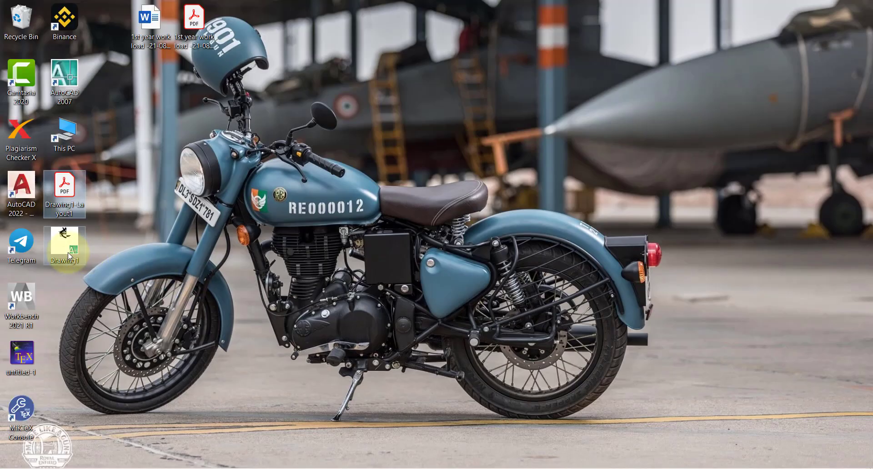
# Step: Check the saved Drawing1 drawing and Drawing1-Layout1 PDF files on the desktop and switch back to AutoCAD
pyautogui.click(69, 256)
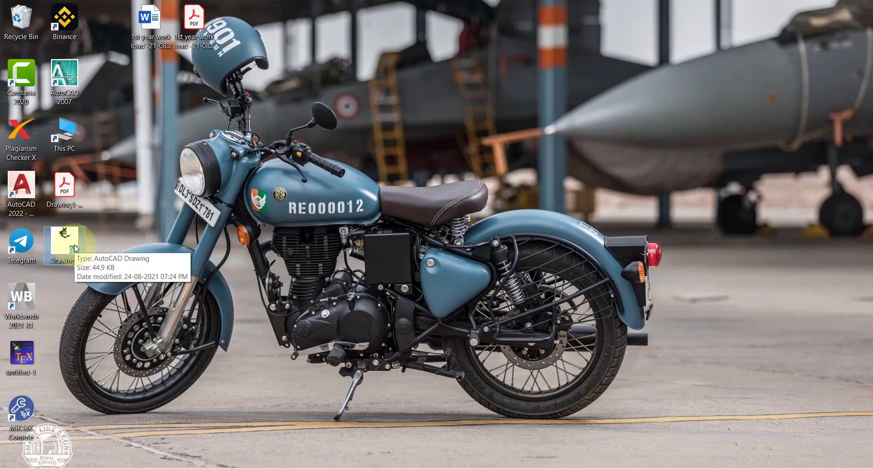
pyautogui.click(77, 195)
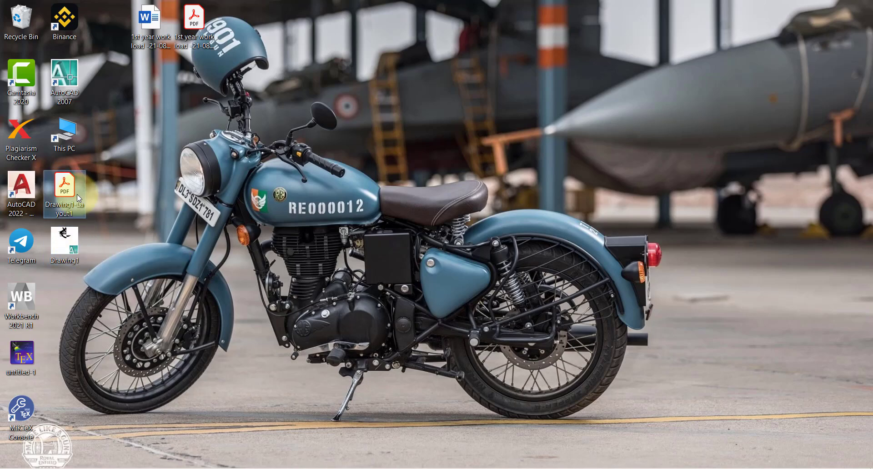
pyautogui.click(236, 468)
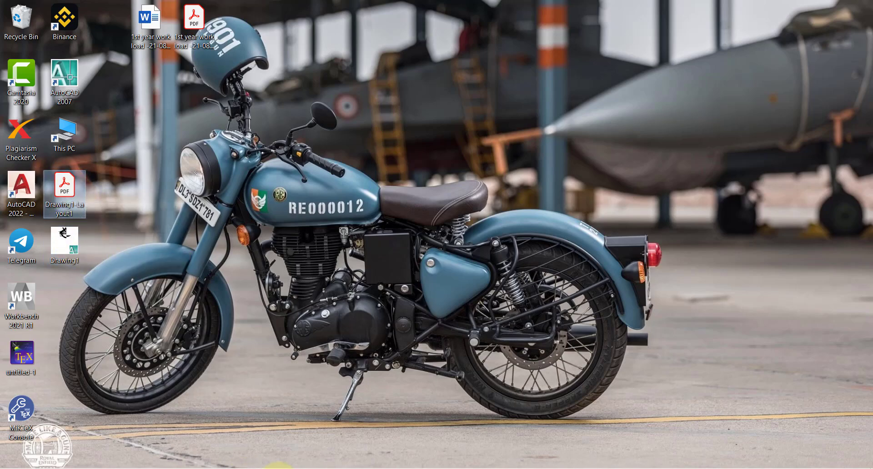
pyautogui.click(236, 468)
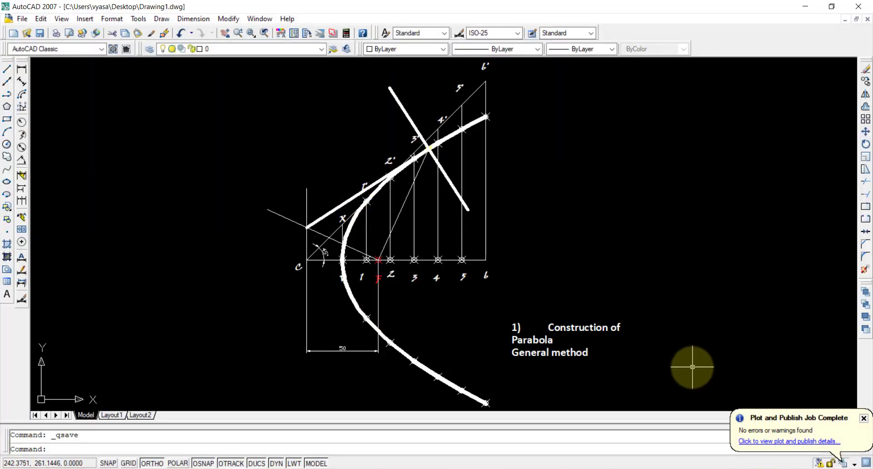